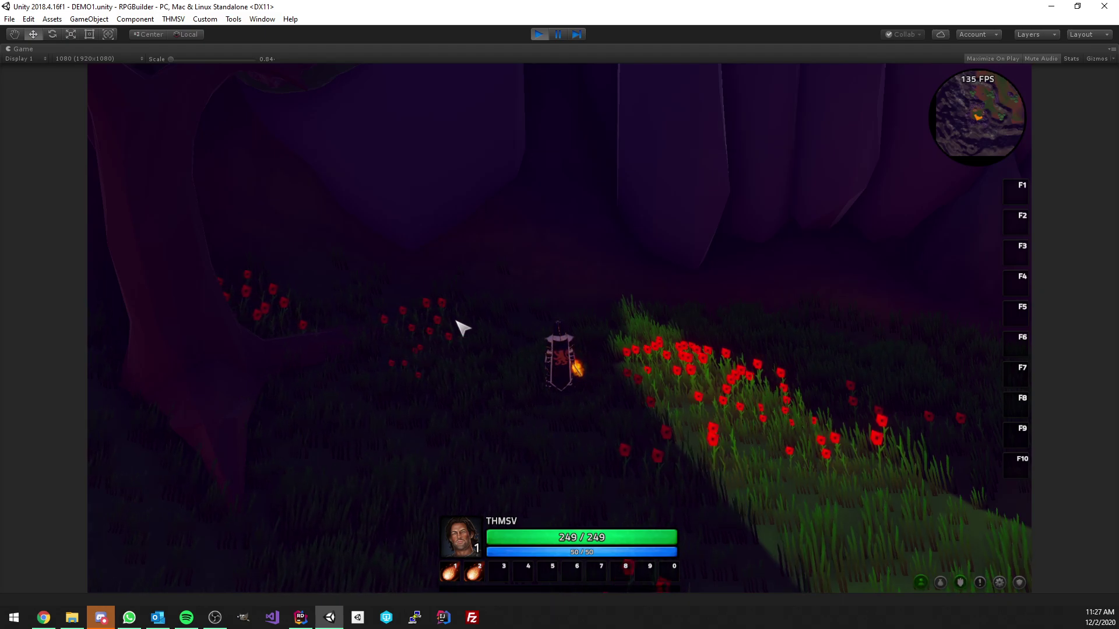
- View the tooltips of the Fireball and Fireball 2 abilities in the running game
{"action": "scroll", "coordinate": [456, 321], "scroll_direction": "up", "scroll_amount": 1}
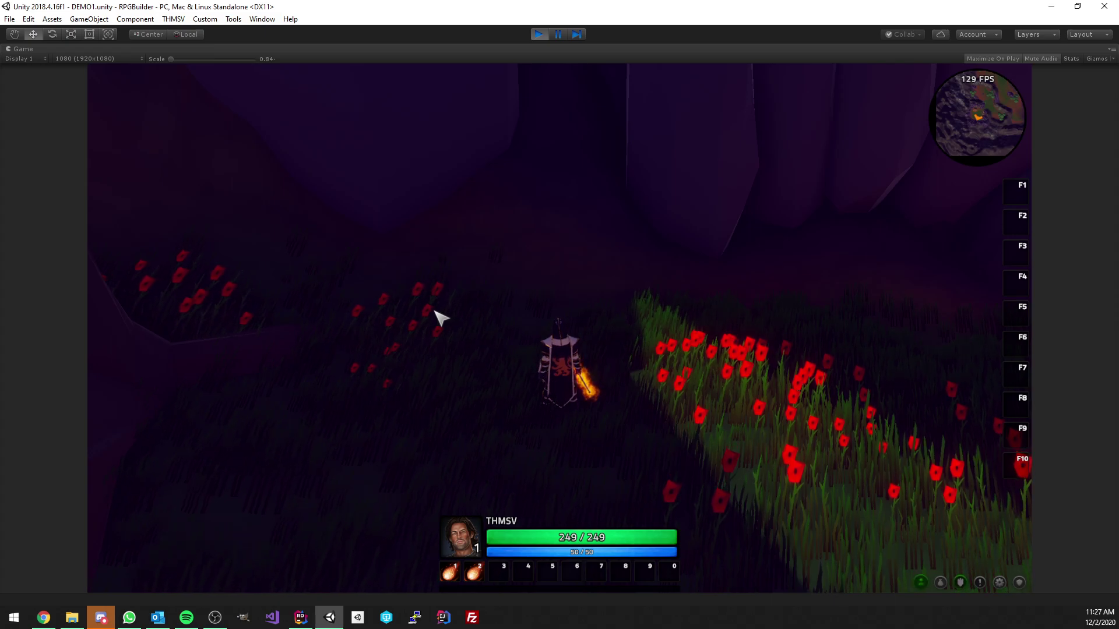
{"action": "right_click_drag", "start_coordinate": [501, 315], "coordinate": [545, 314]}
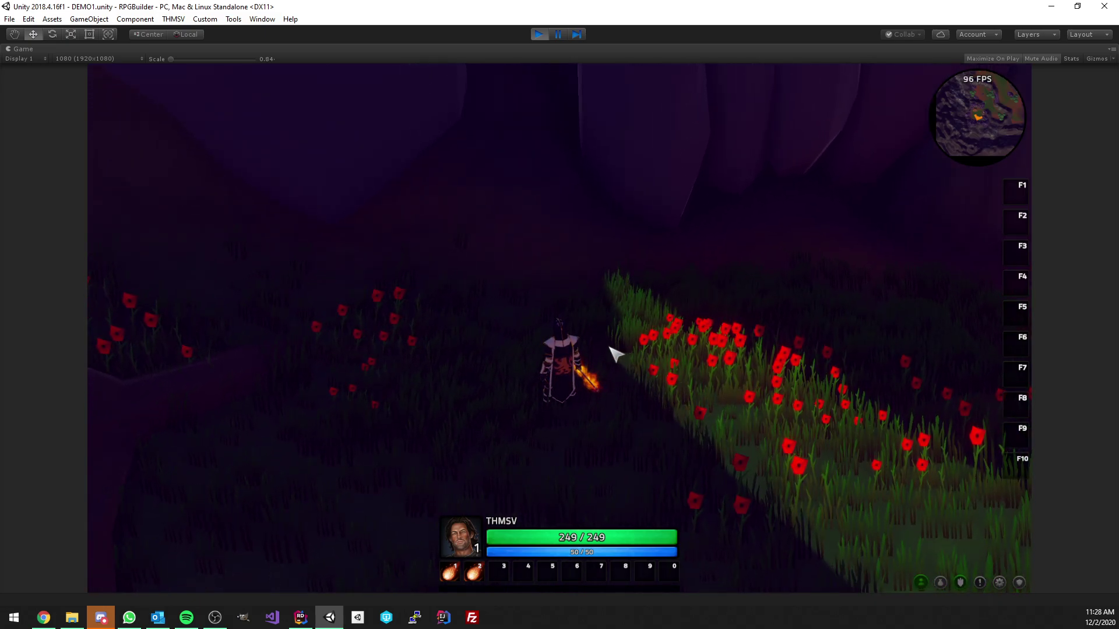
{"action": "right_click_drag", "start_coordinate": [612, 321], "coordinate": [606, 326]}
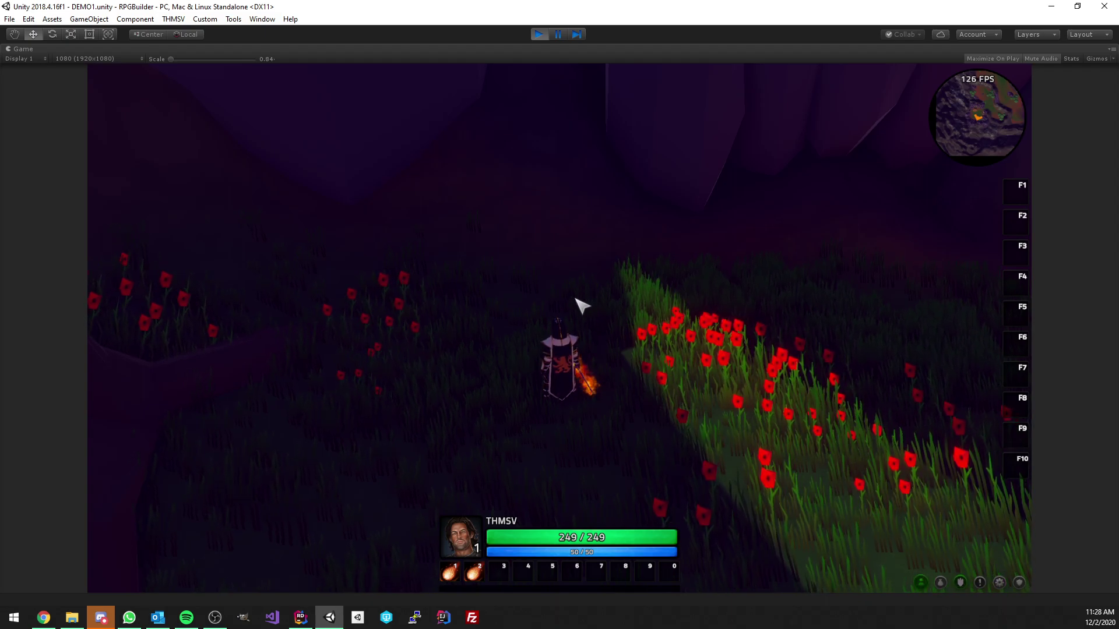
{"action": "right_click_drag", "start_coordinate": [575, 298], "coordinate": [456, 488]}
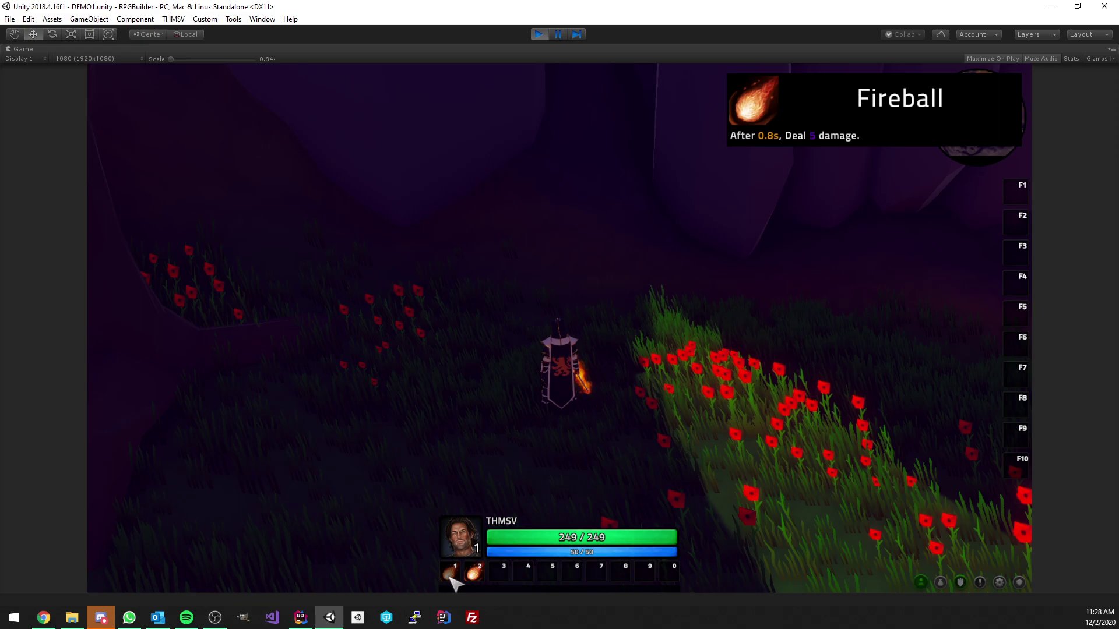
{"action": "mouse_move", "coordinate": [469, 576]}
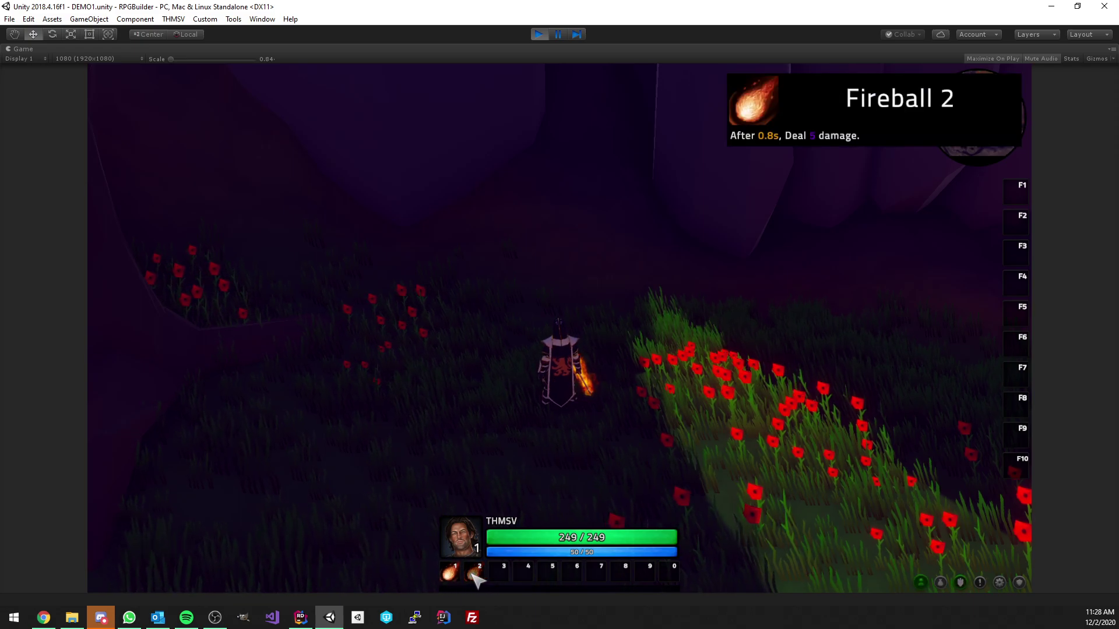
- Open RPG Builder and examine the Fireball ability's activation, projectile, cooldown, effect and visual settings
{"action": "left_click", "coordinate": [173, 18]}
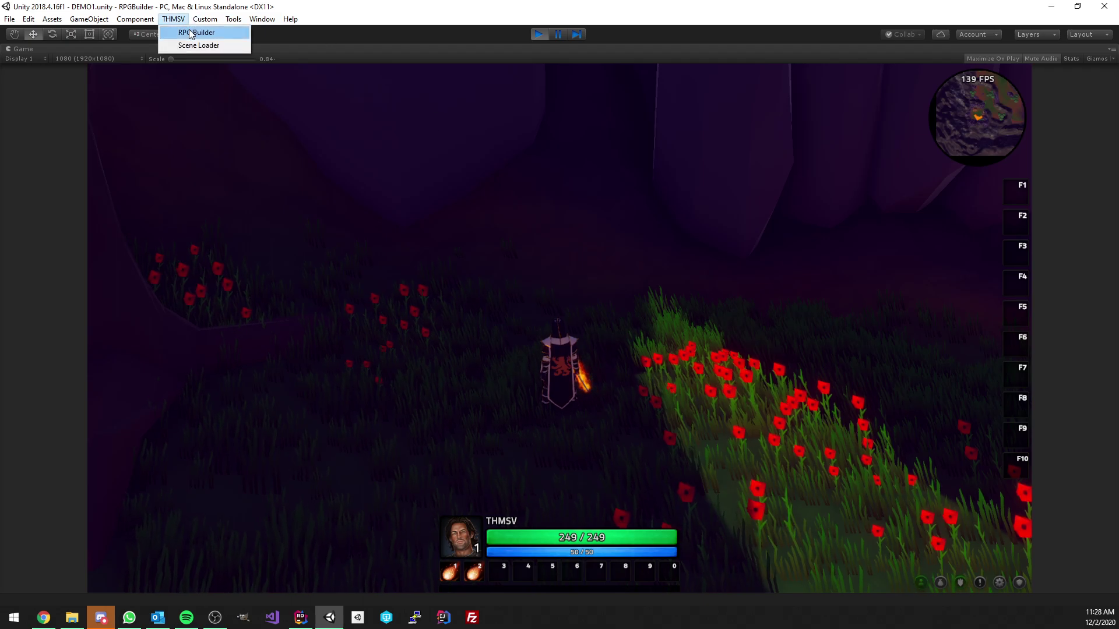
{"action": "left_click", "coordinate": [187, 32]}
{"action": "left_click", "coordinate": [356, 316]}
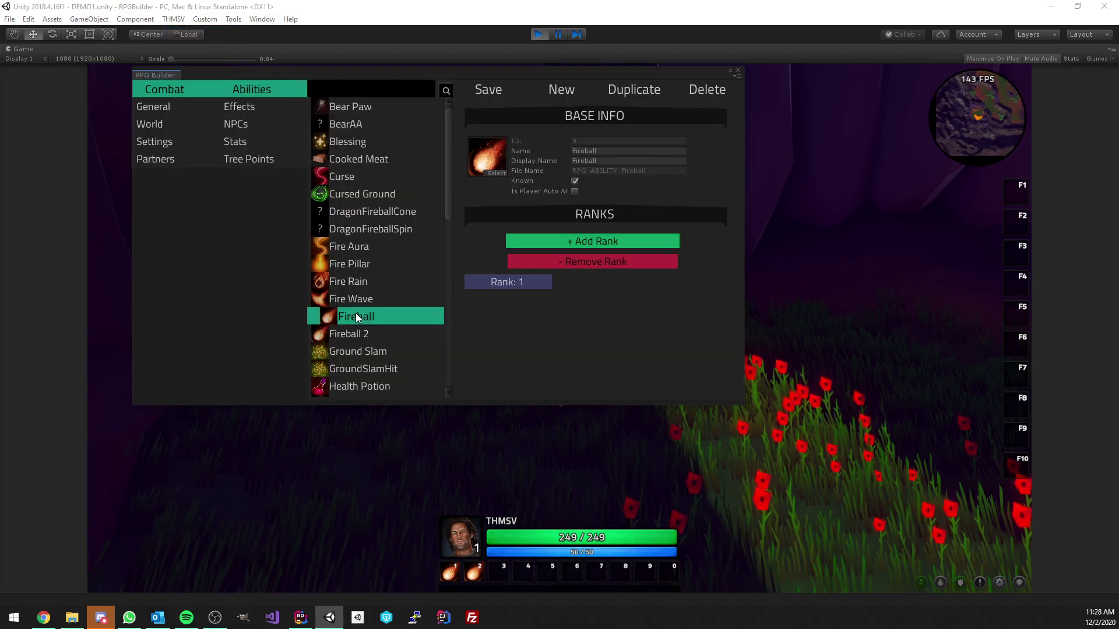
{"action": "scroll", "coordinate": [527, 289], "scroll_direction": "down", "scroll_amount": 10}
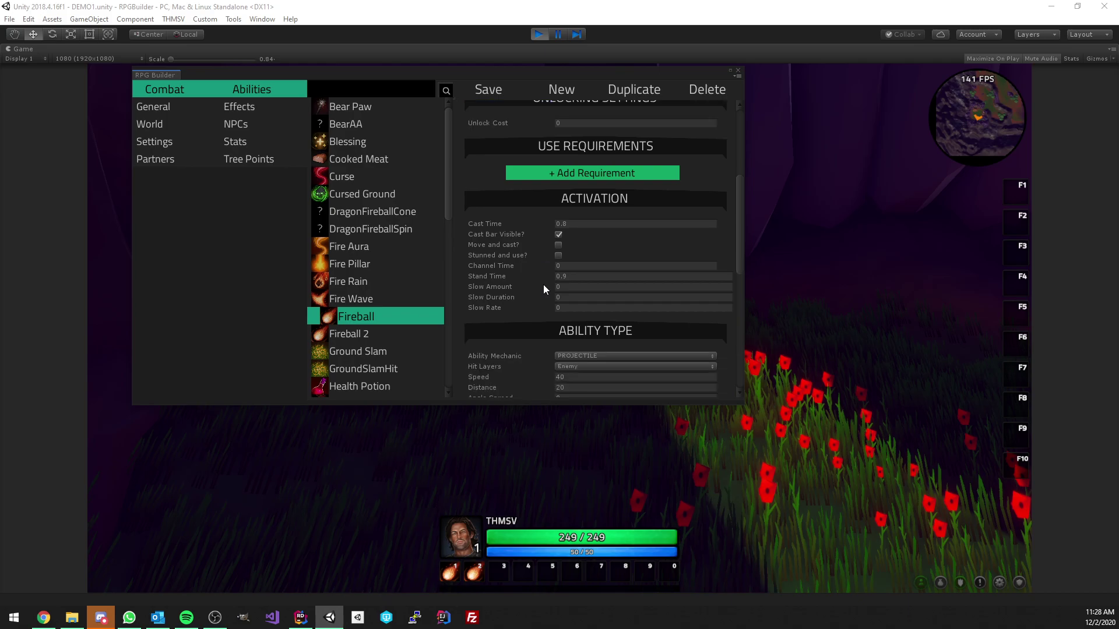
{"action": "left_click", "coordinate": [585, 203]}
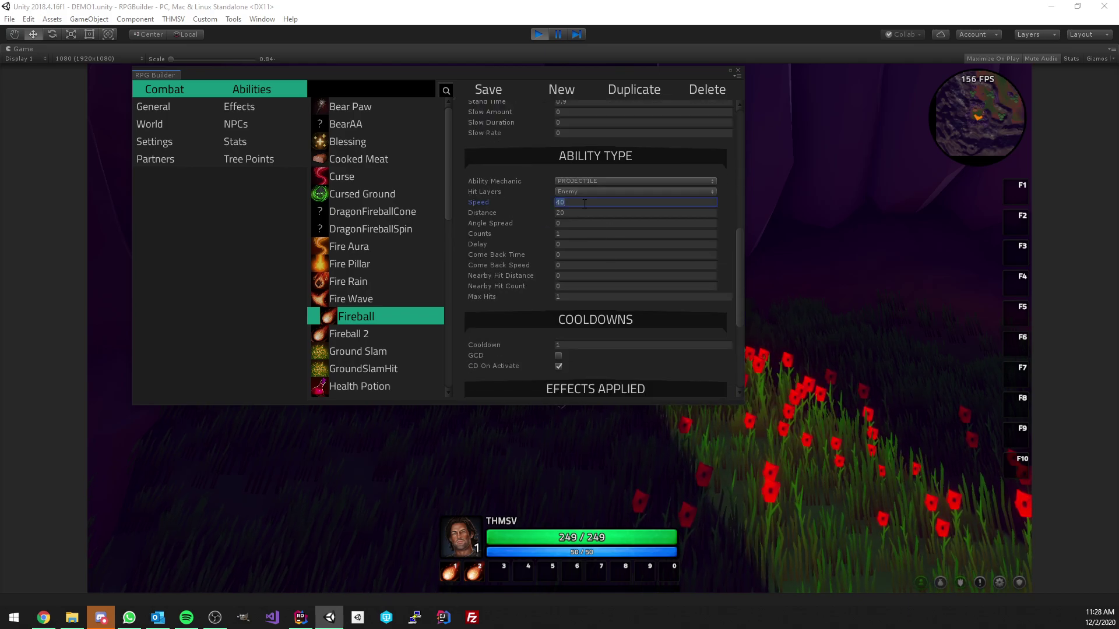
{"action": "scroll", "coordinate": [568, 242], "scroll_direction": "down", "scroll_amount": 4}
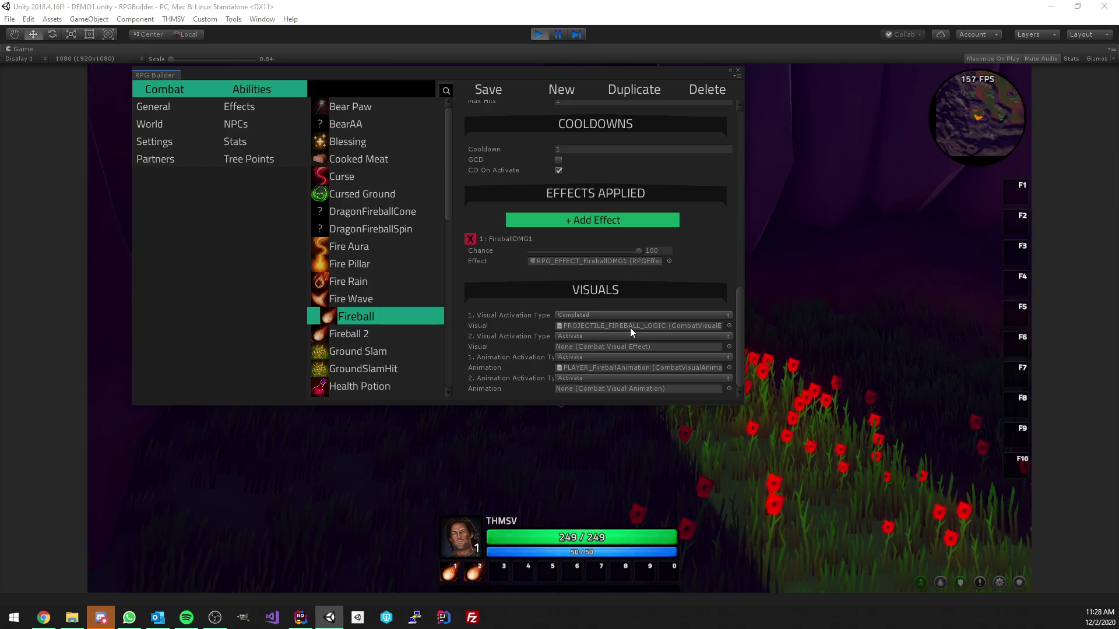
- Review the Fireball 2 ability's projectile, effect and visual settings, and close RPG Builder
{"action": "left_click", "coordinate": [393, 332]}
{"action": "scroll", "coordinate": [518, 289], "scroll_direction": "down", "scroll_amount": 8}
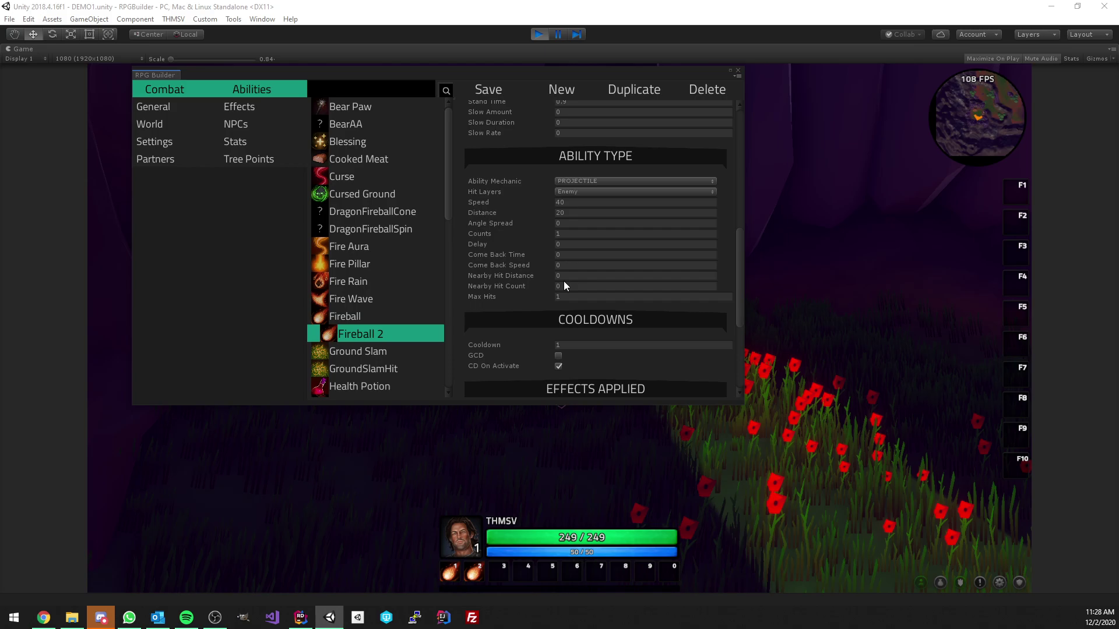
{"action": "scroll", "coordinate": [568, 262], "scroll_direction": "down", "scroll_amount": 3}
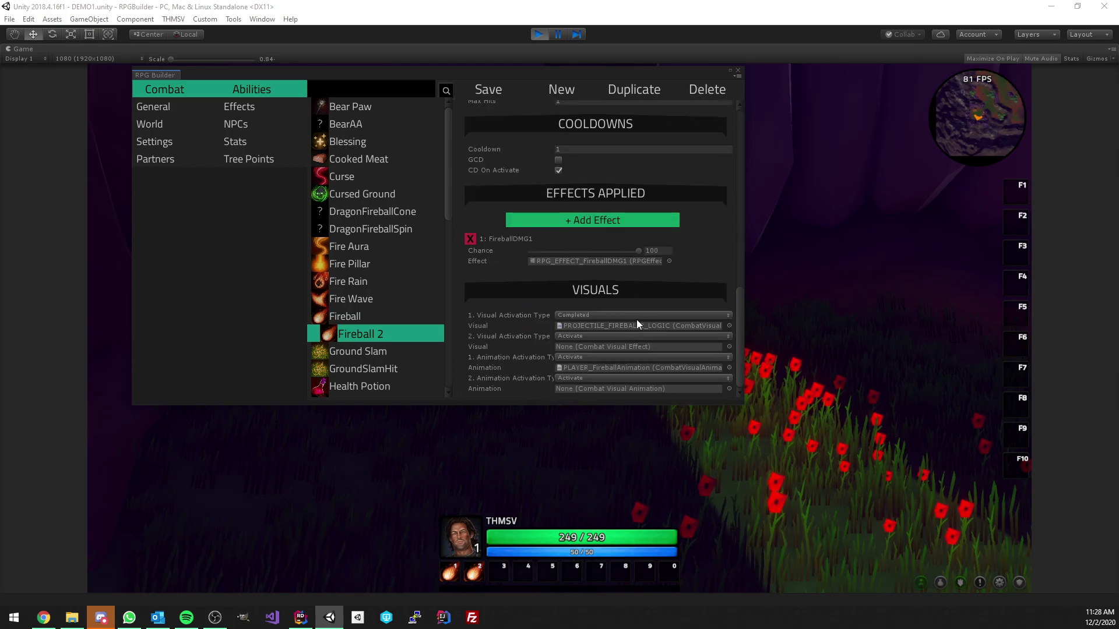
{"action": "left_click", "coordinate": [738, 70]}
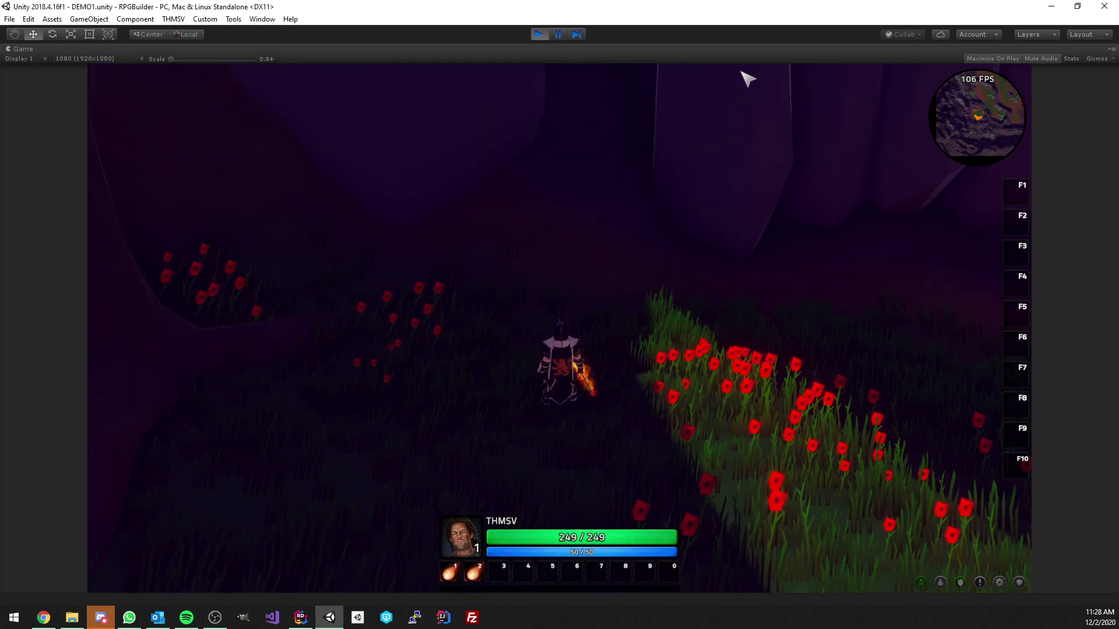
- Leave the maximized game view and compare the components of the PROJECTILE_Fireball and PROJECTILE_Fireball2 prefabs
{"action": "left_click", "coordinate": [1000, 58]}
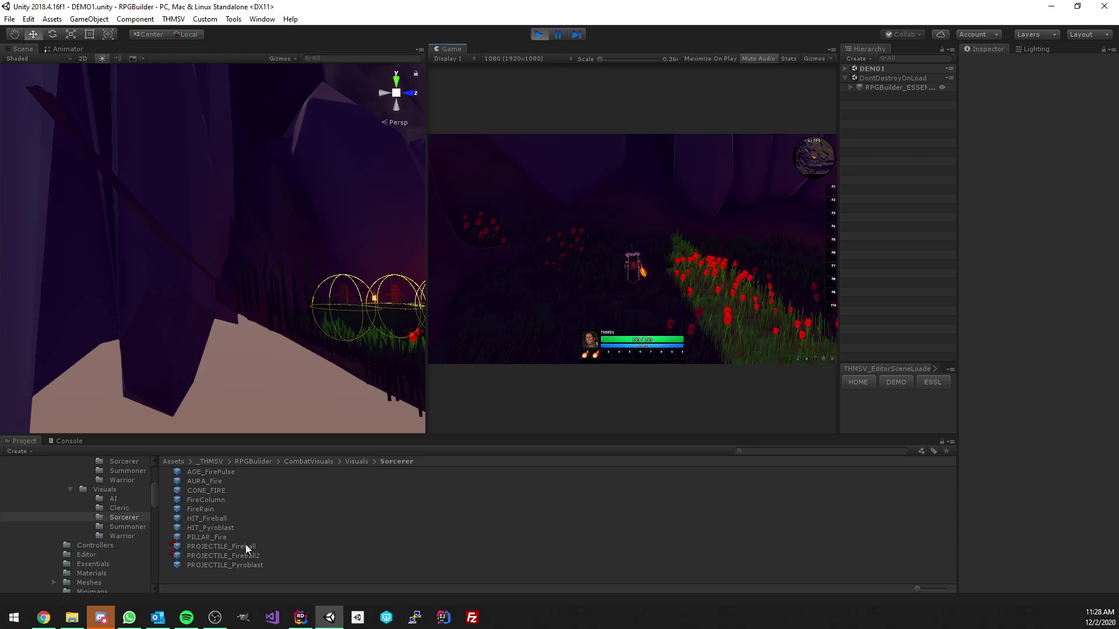
{"action": "left_click", "coordinate": [246, 548]}
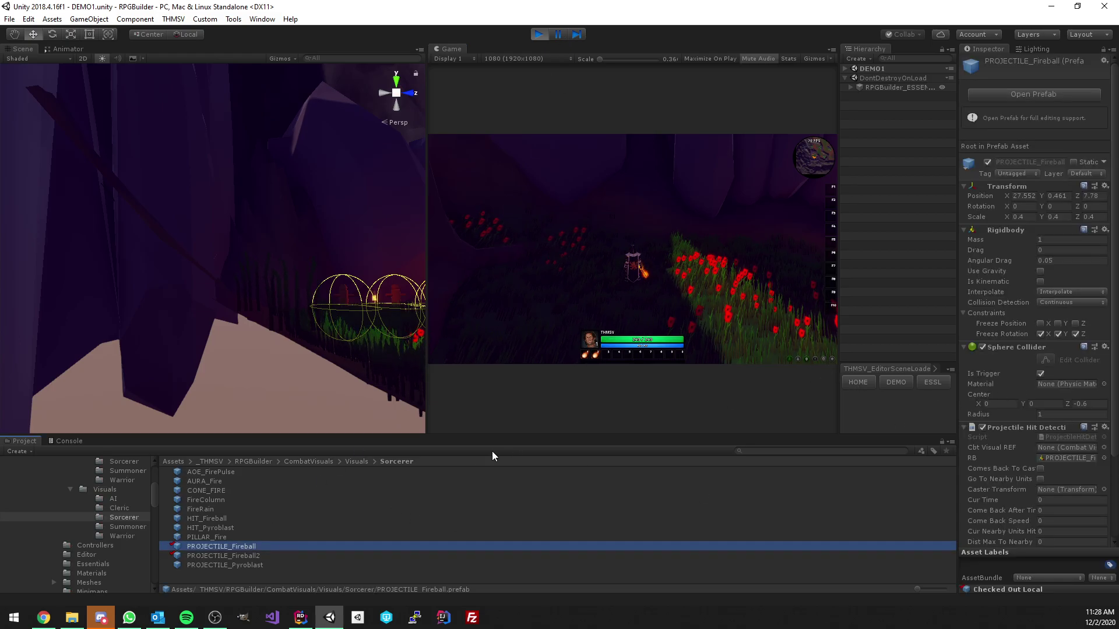
{"action": "scroll", "coordinate": [1034, 450], "scroll_direction": "down", "scroll_amount": 4}
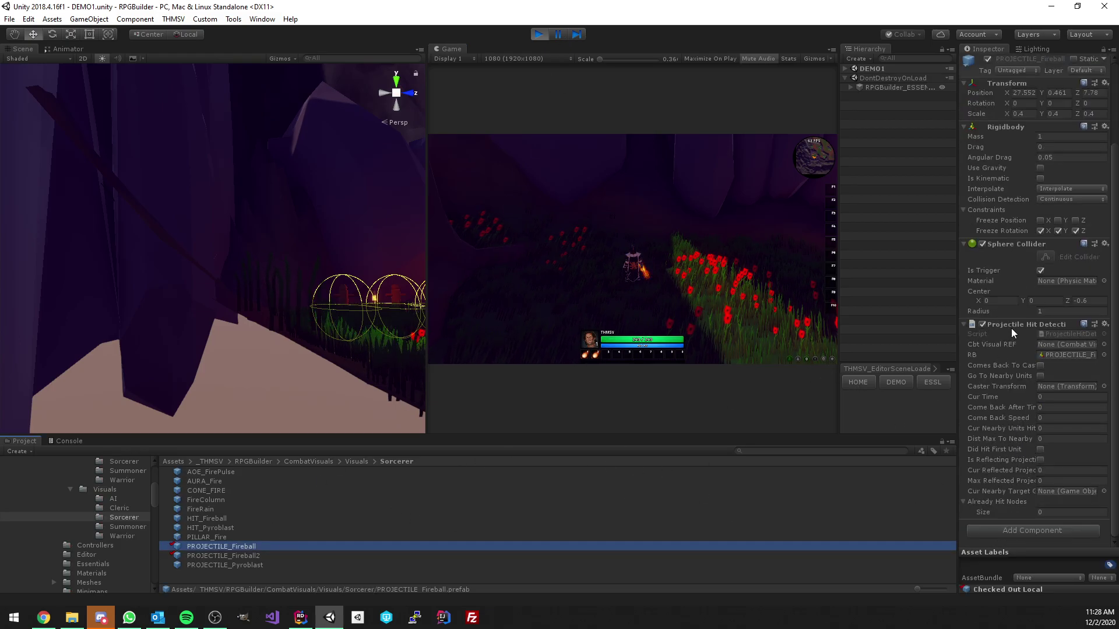
{"action": "left_click", "coordinate": [319, 554]}
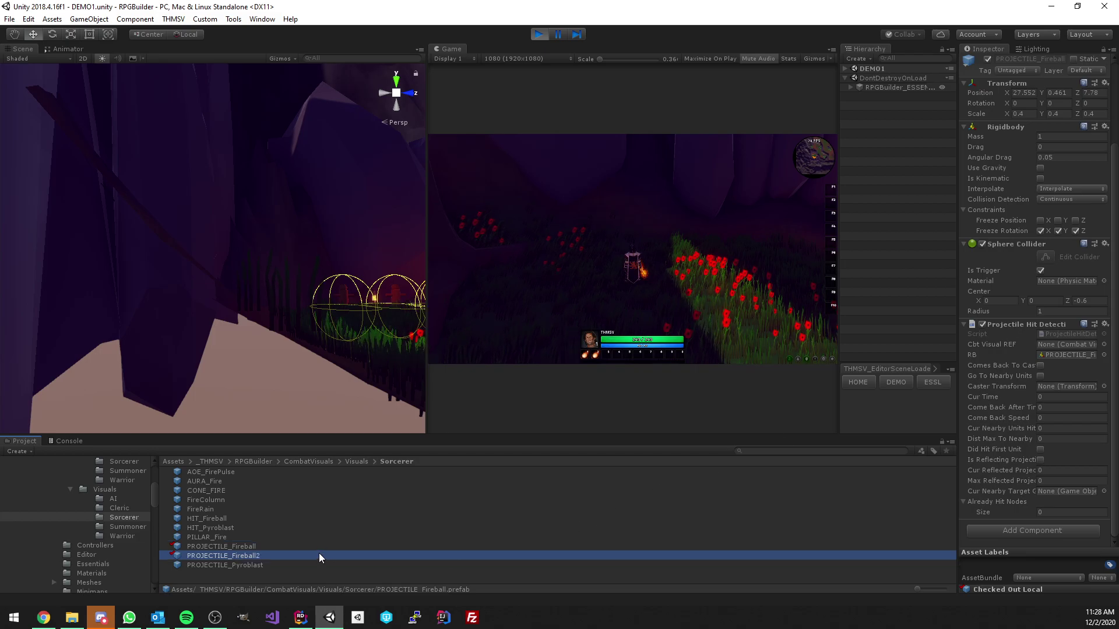
{"action": "left_click", "coordinate": [309, 544]}
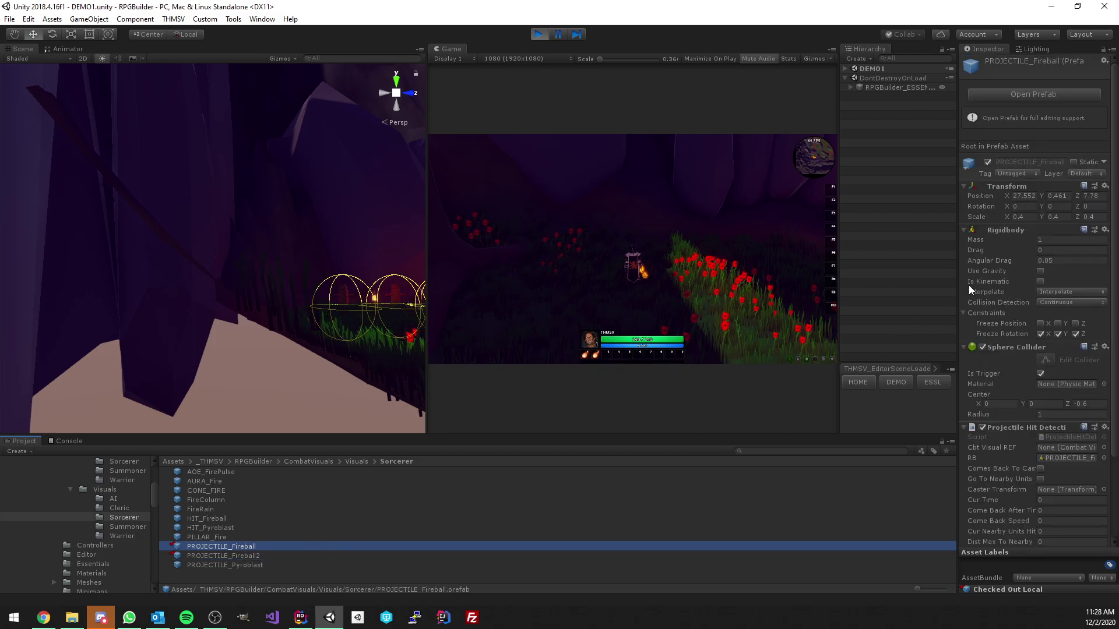
{"action": "scroll", "coordinate": [994, 282], "scroll_direction": "down", "scroll_amount": 4}
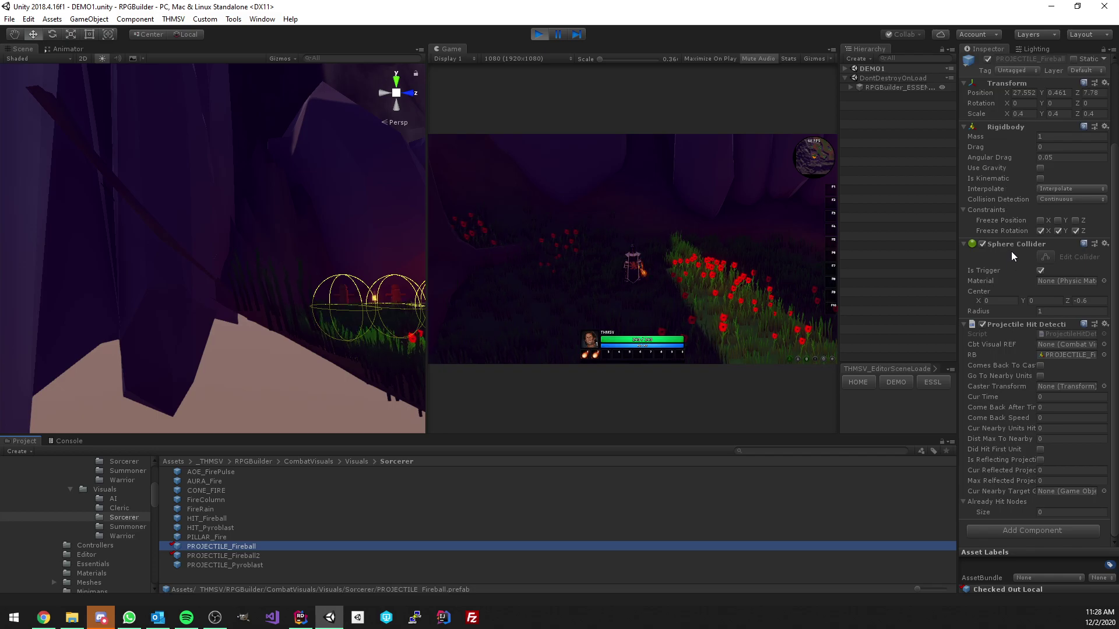
{"action": "left_click", "coordinate": [250, 555]}
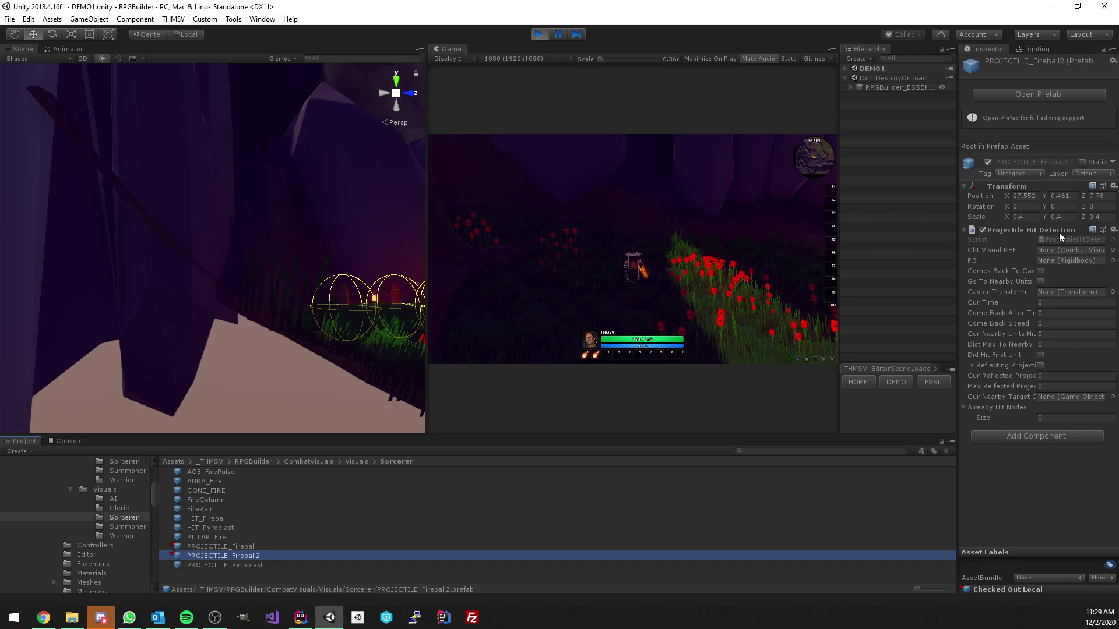
{"action": "left_click", "coordinate": [919, 183]}
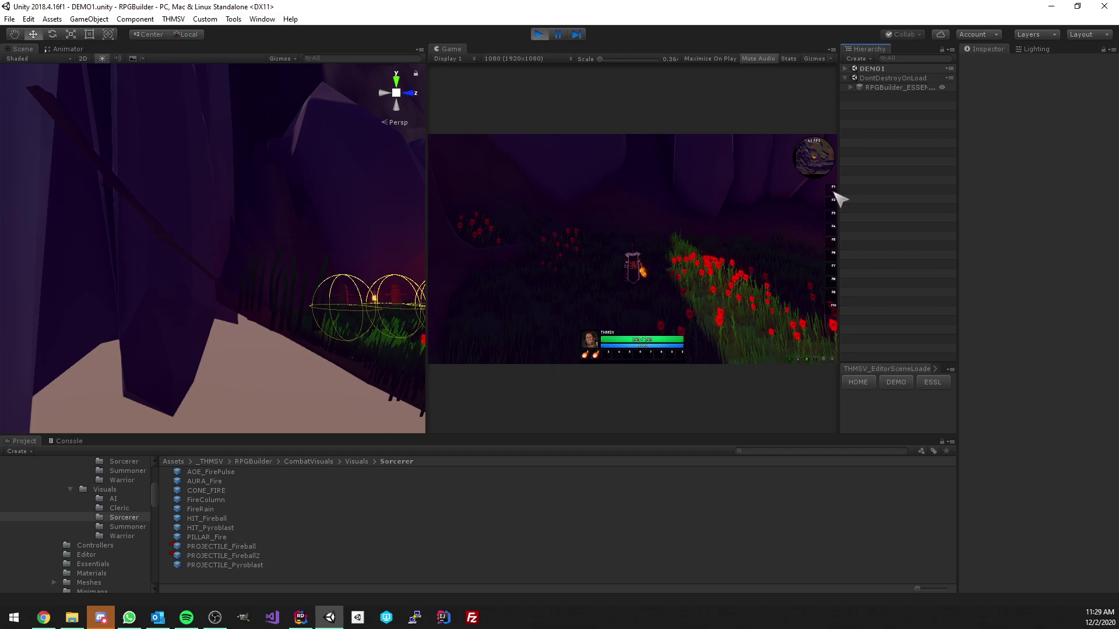
- Turn on maximizing the game view during play and cast Fireball at the rock while watching the scene view
{"action": "left_click", "coordinate": [694, 58]}
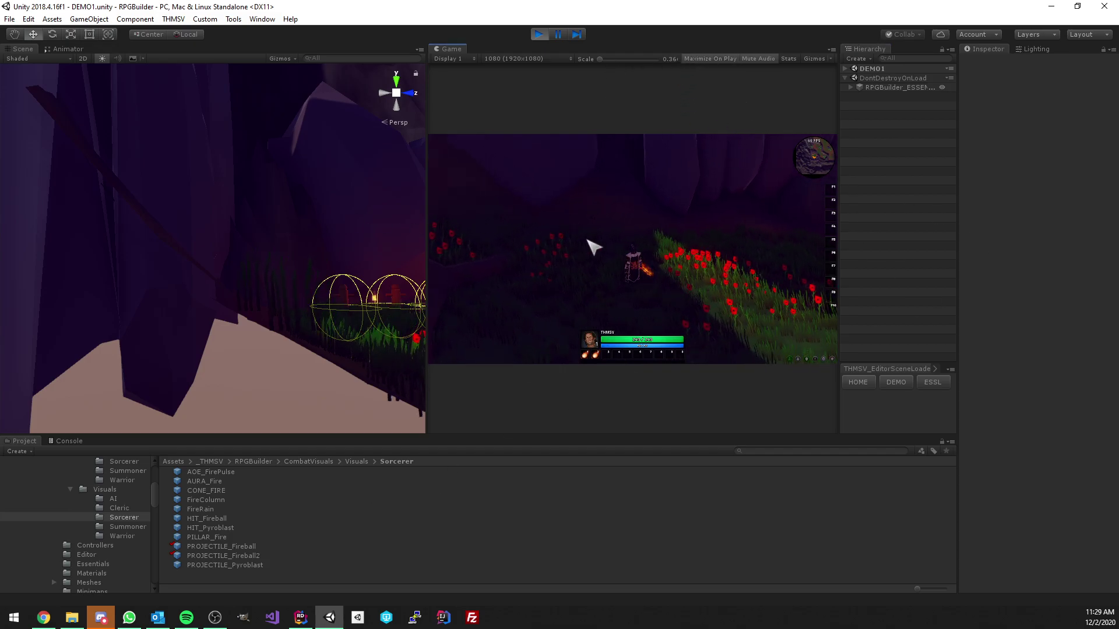
{"action": "right_click_drag", "start_coordinate": [597, 233], "coordinate": [579, 233]}
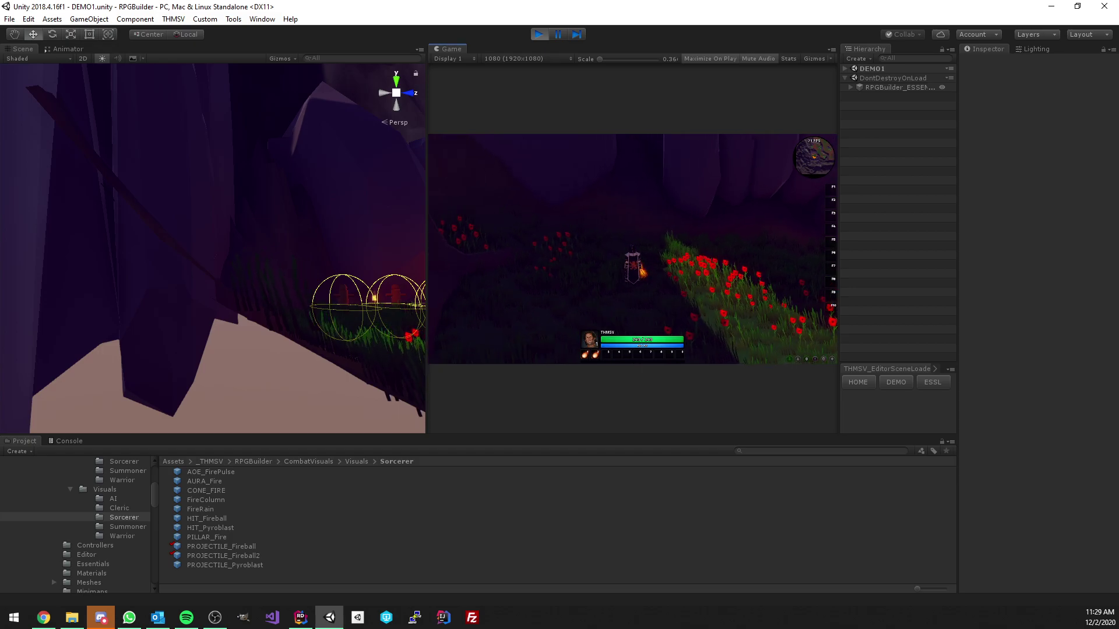
{"action": "right_click_drag", "start_coordinate": [331, 233], "coordinate": [329, 241]}
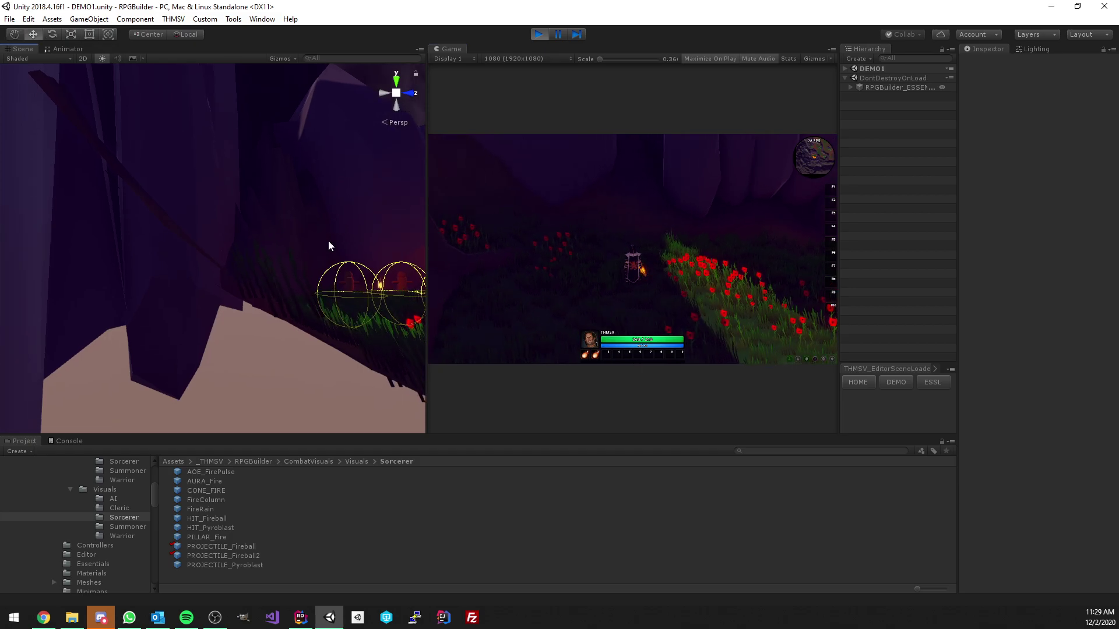
{"action": "left_click", "coordinate": [549, 252]}
{"action": "key", "text": "1"}
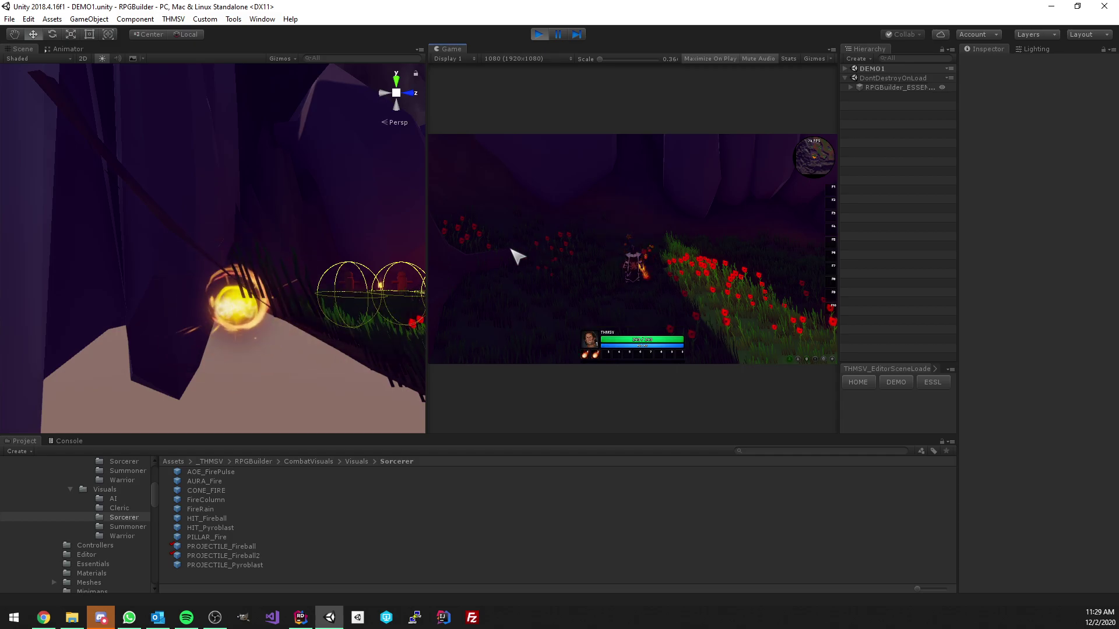
- Cast Fireball repeatedly and examine its impact on the rock up close in the scene view
{"action": "scroll", "coordinate": [314, 233], "scroll_direction": "up", "scroll_amount": 3}
{"action": "middle_click_drag", "start_coordinate": [313, 233], "coordinate": [309, 229]}
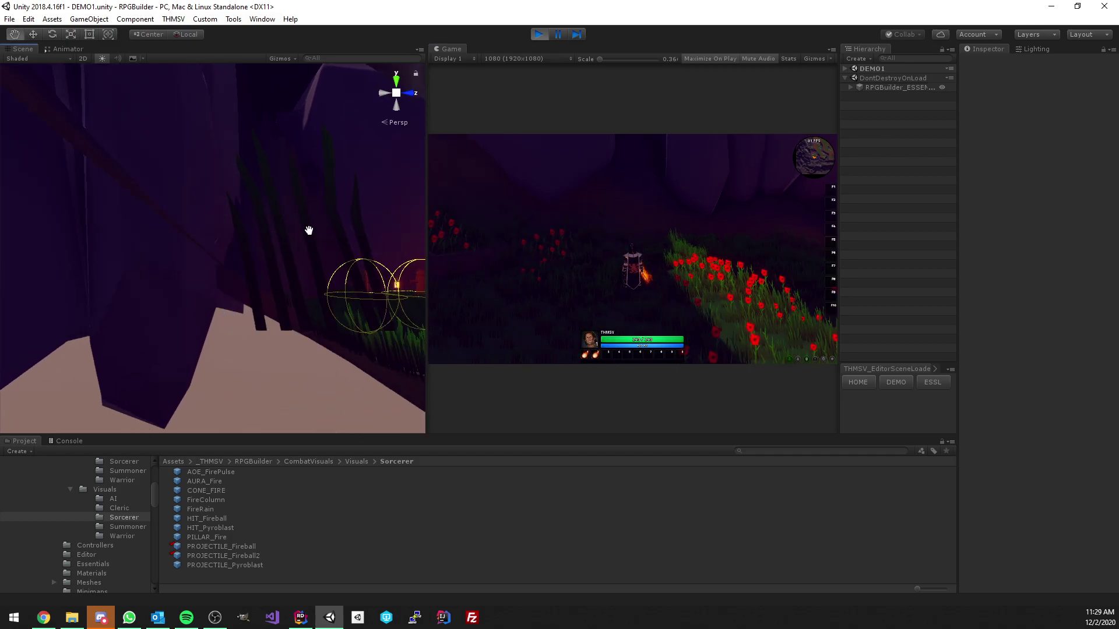
{"action": "key", "text": "1"}
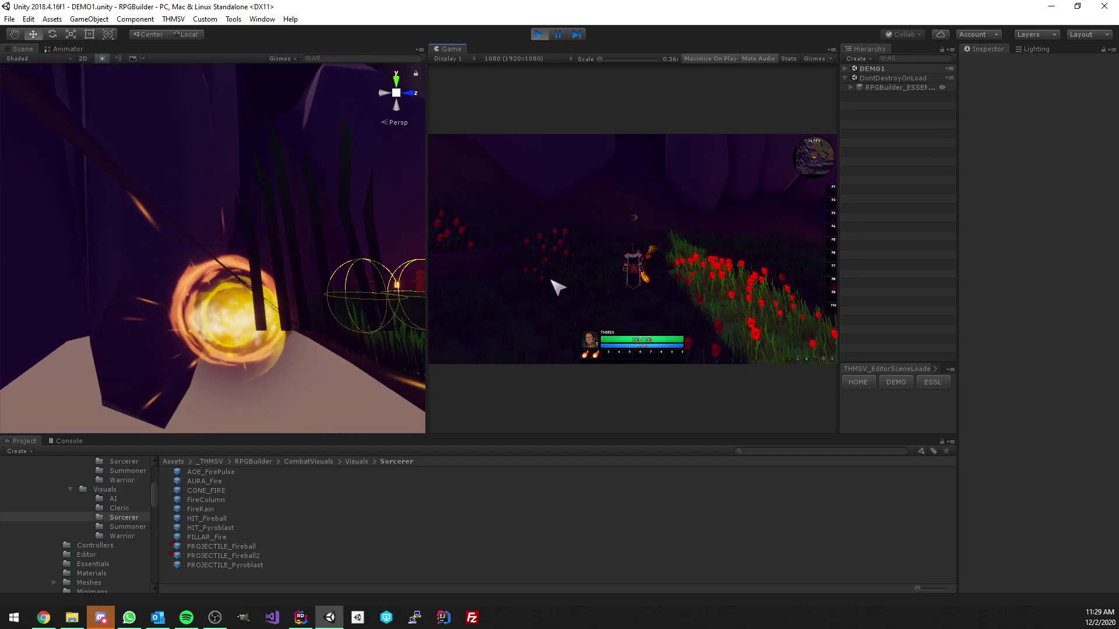
{"action": "key", "text": "1"}
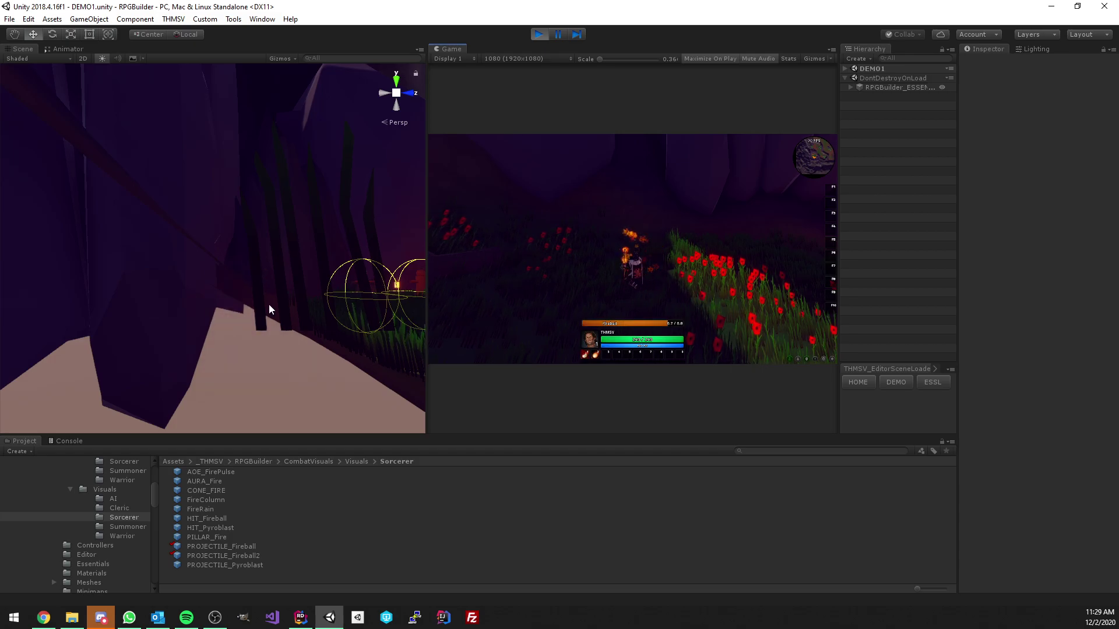
{"action": "key", "text": "1"}
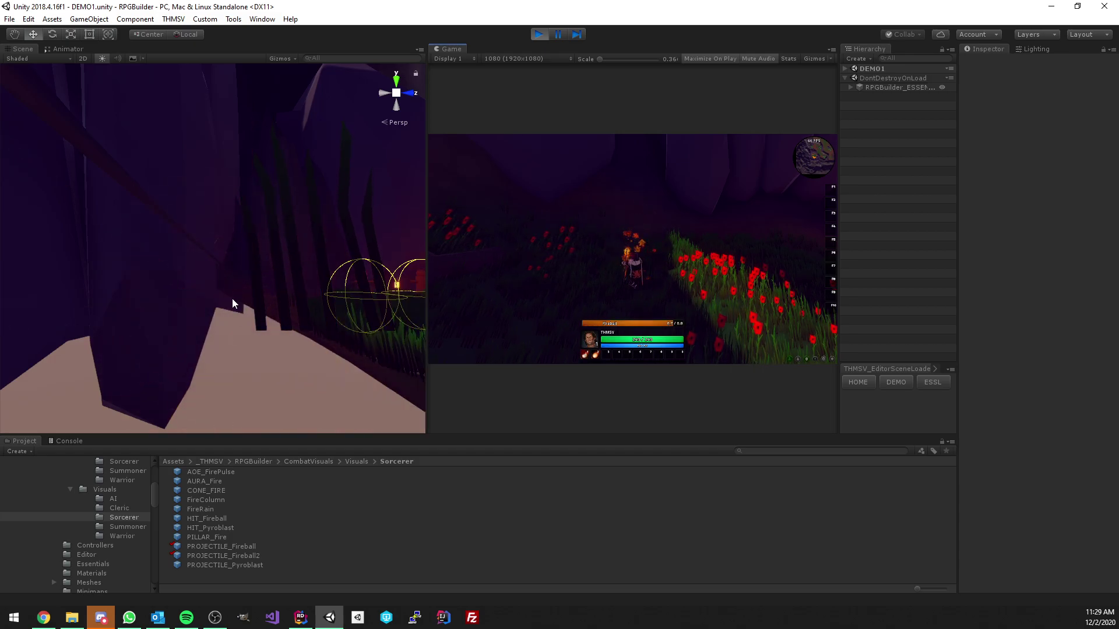
{"action": "key", "text": "1"}
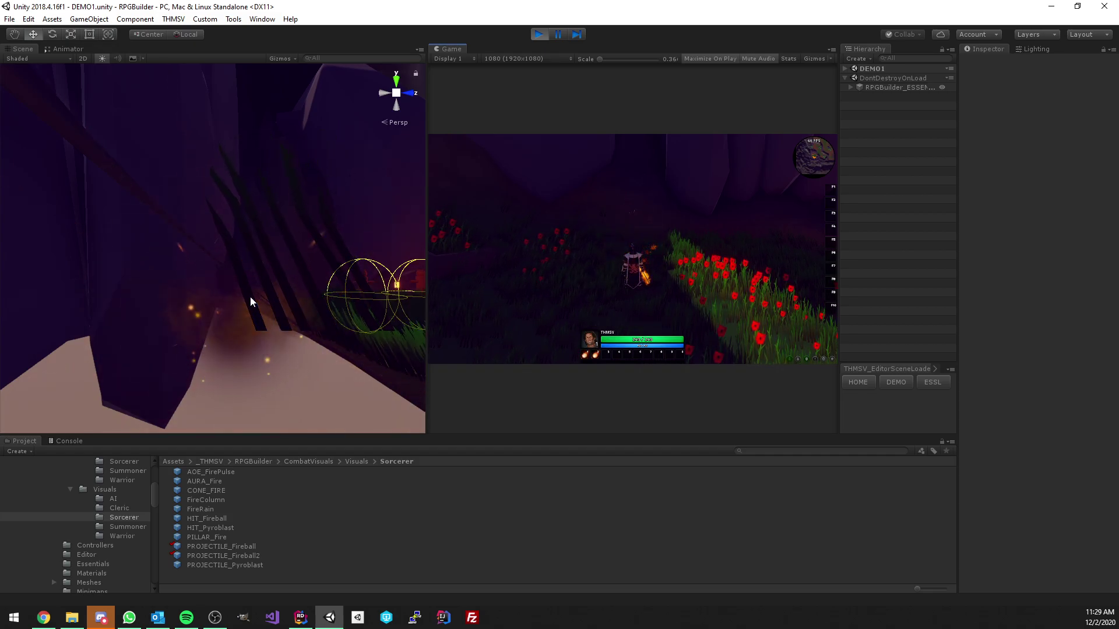
{"action": "key", "text": "1"}
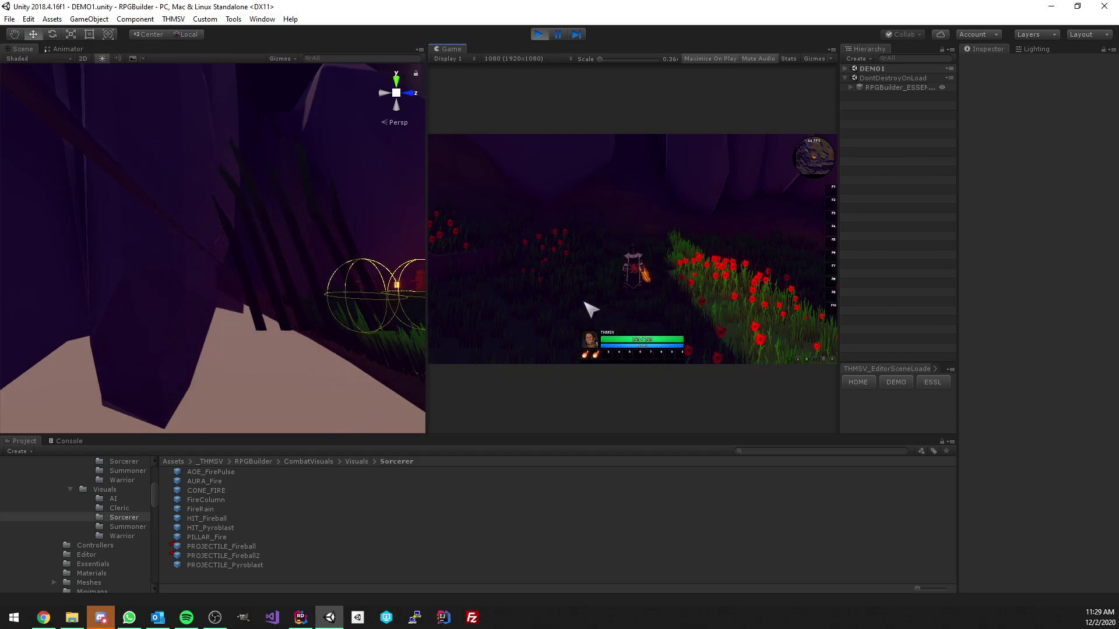
{"action": "key", "text": "1"}
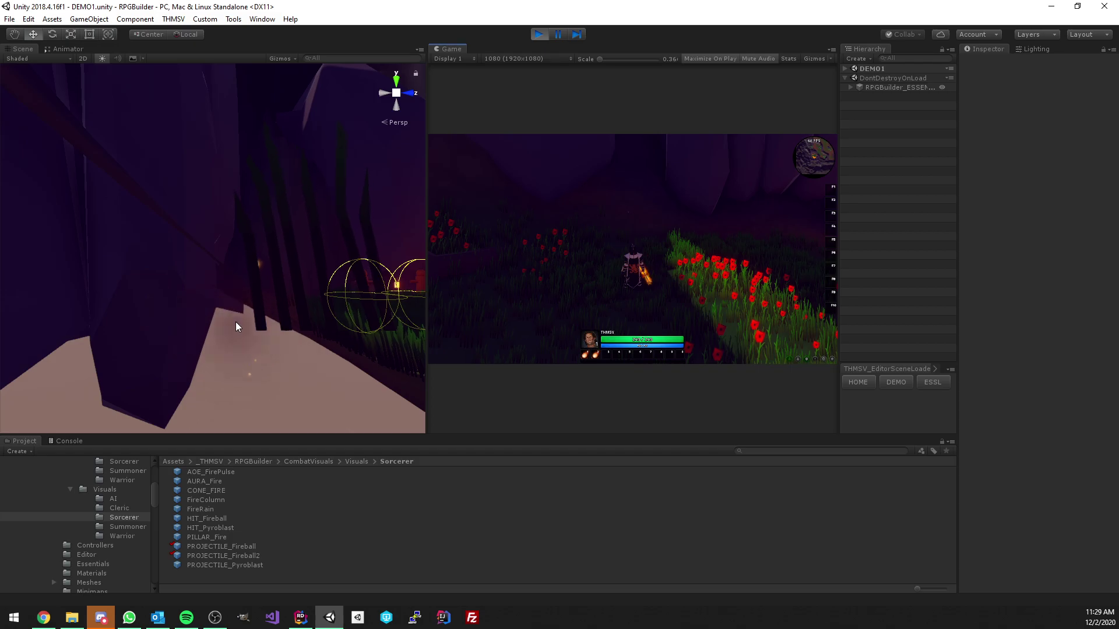
{"action": "key", "text": "1"}
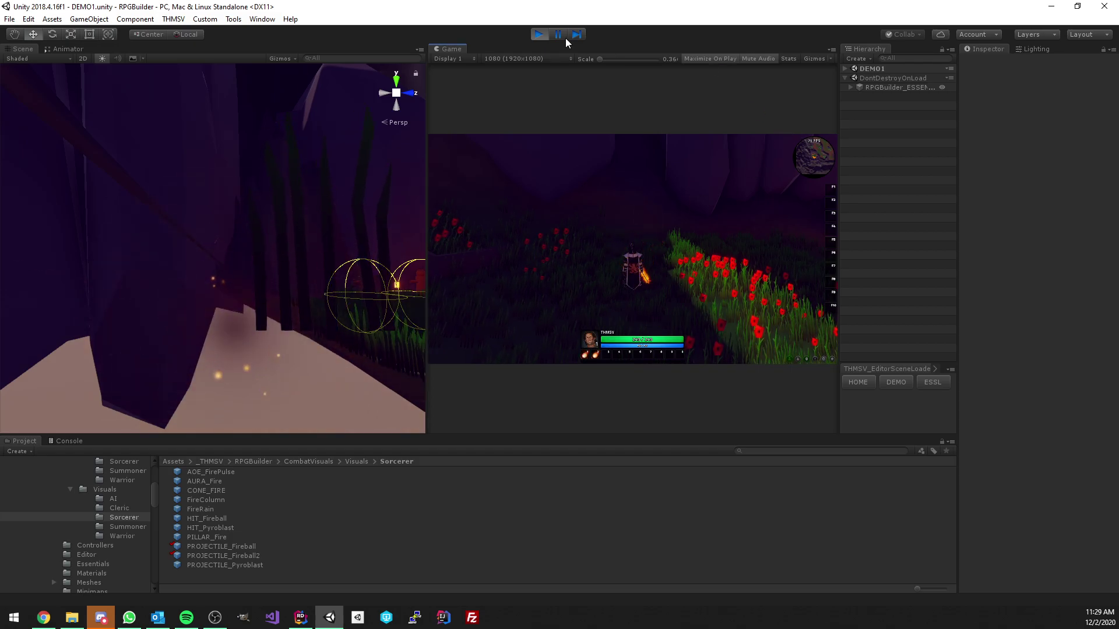
- Pause and resume play so the game view maximizes, and cast Fireball again toward the rocks
{"action": "double_click", "coordinate": [558, 35]}
{"action": "key", "text": "1"}
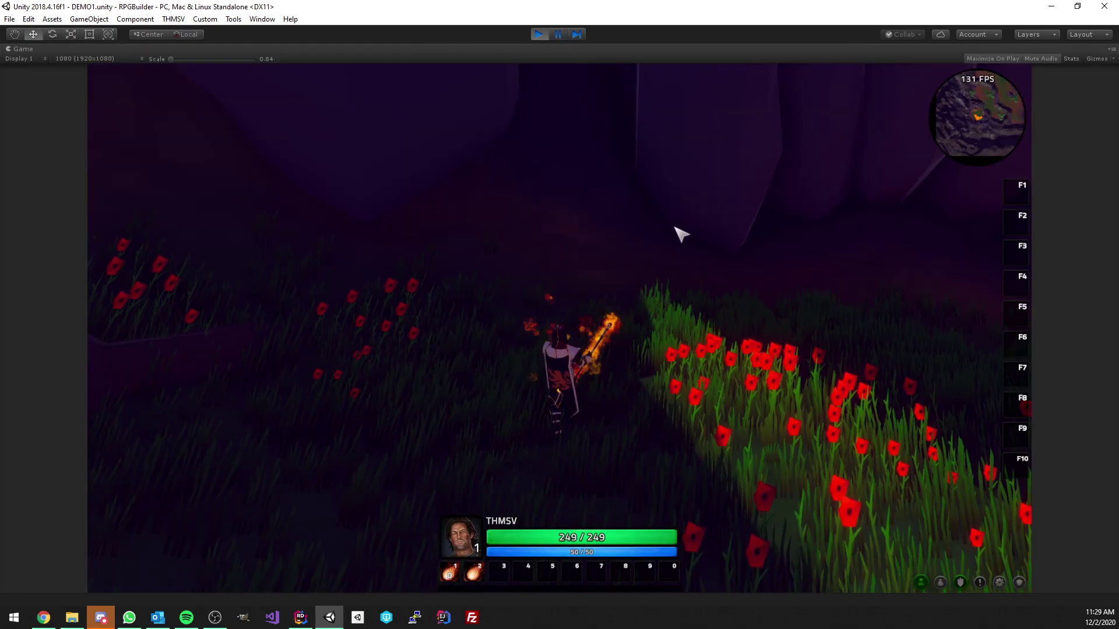
{"action": "key", "text": "1"}
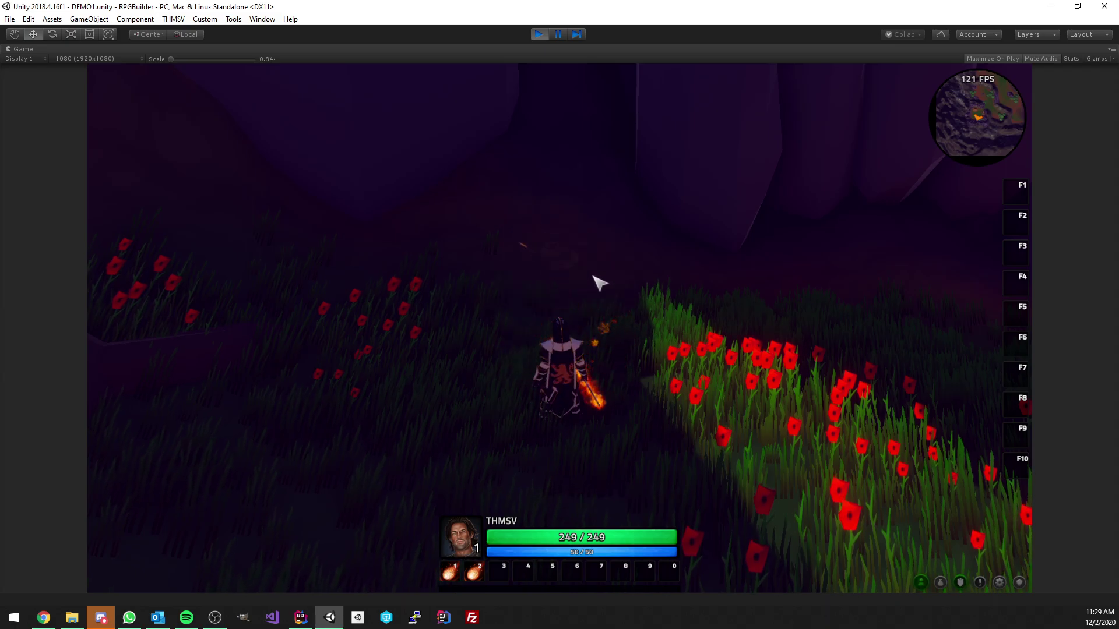
- Cast Fireball twice more at the rocks and turn off maximizing the game view to restore the split scene and game views
{"action": "key", "text": "1"}
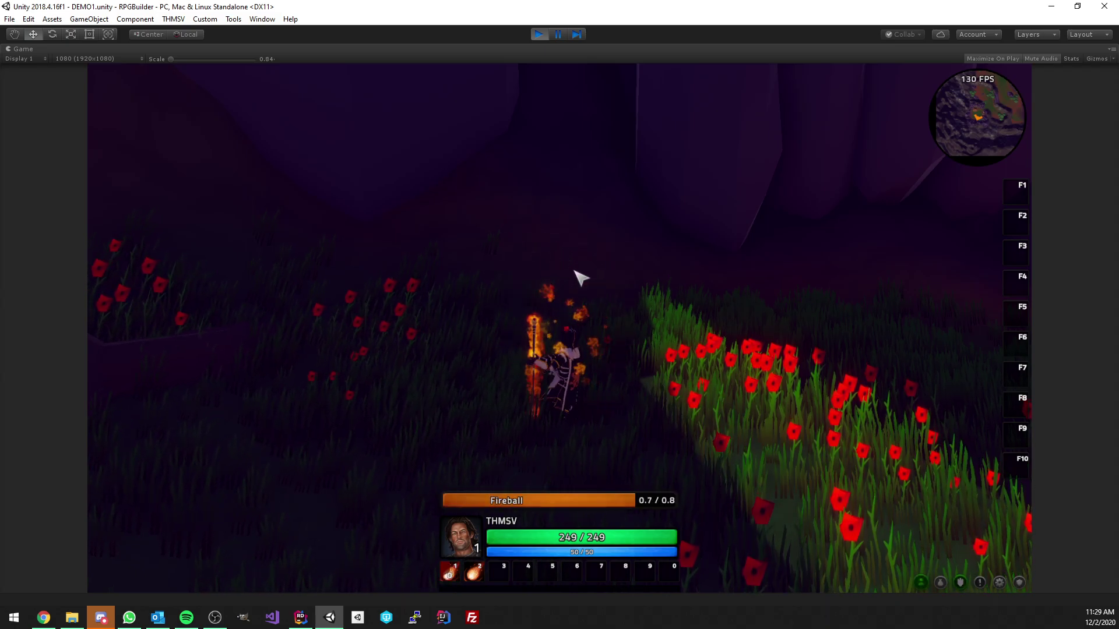
{"action": "key", "text": "1"}
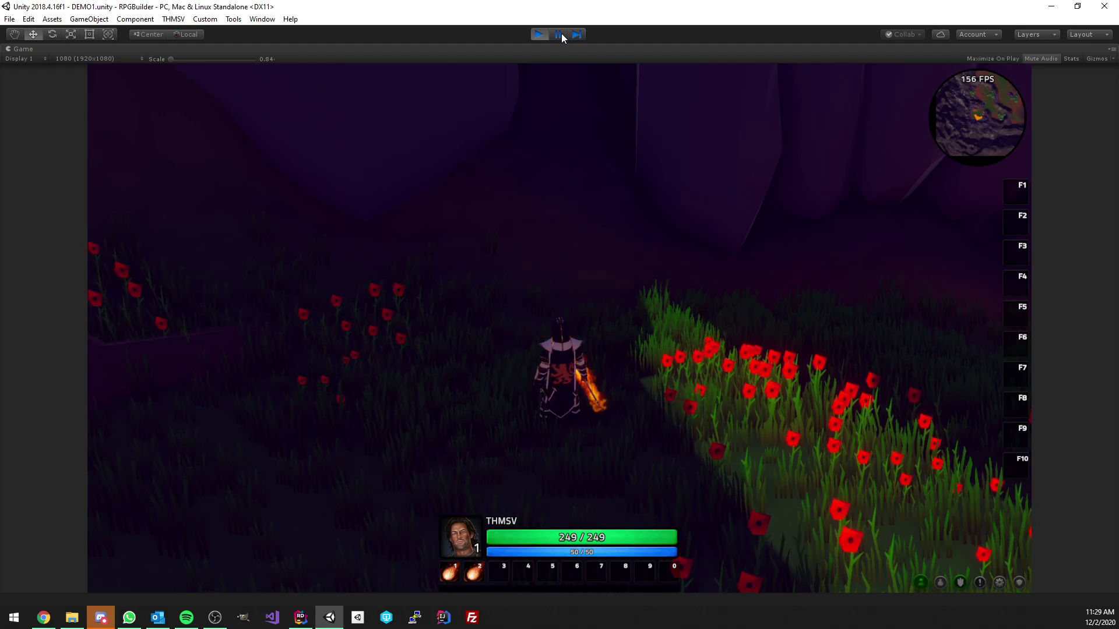
{"action": "left_click", "coordinate": [546, 33]}
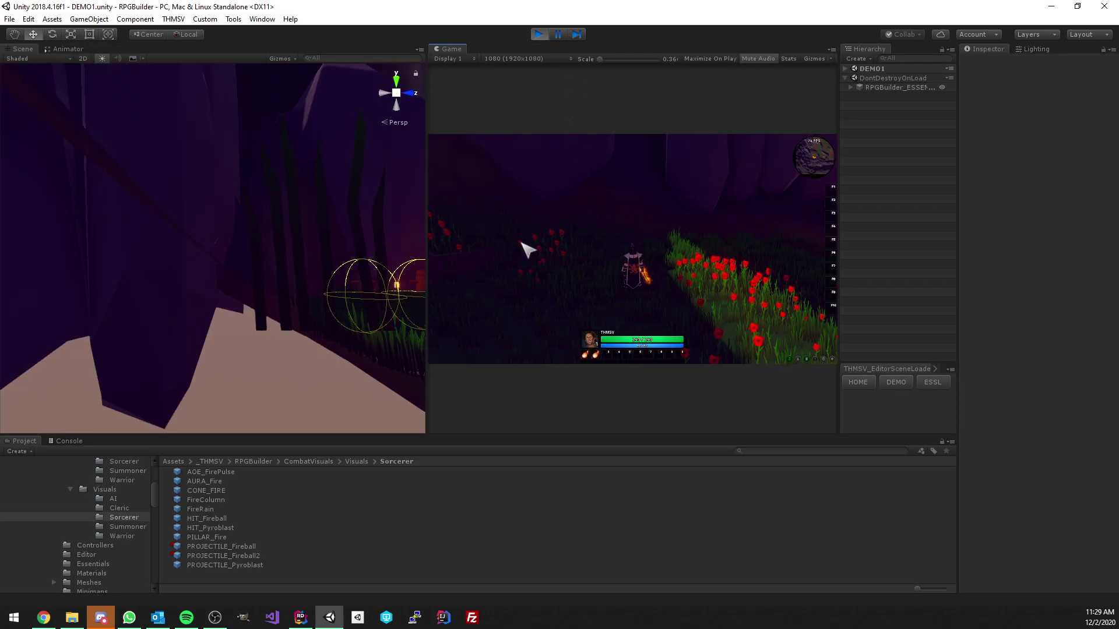
- Cast Fireball at the rock again and examine its impact from different angles in the scene view
{"action": "key", "text": "1"}
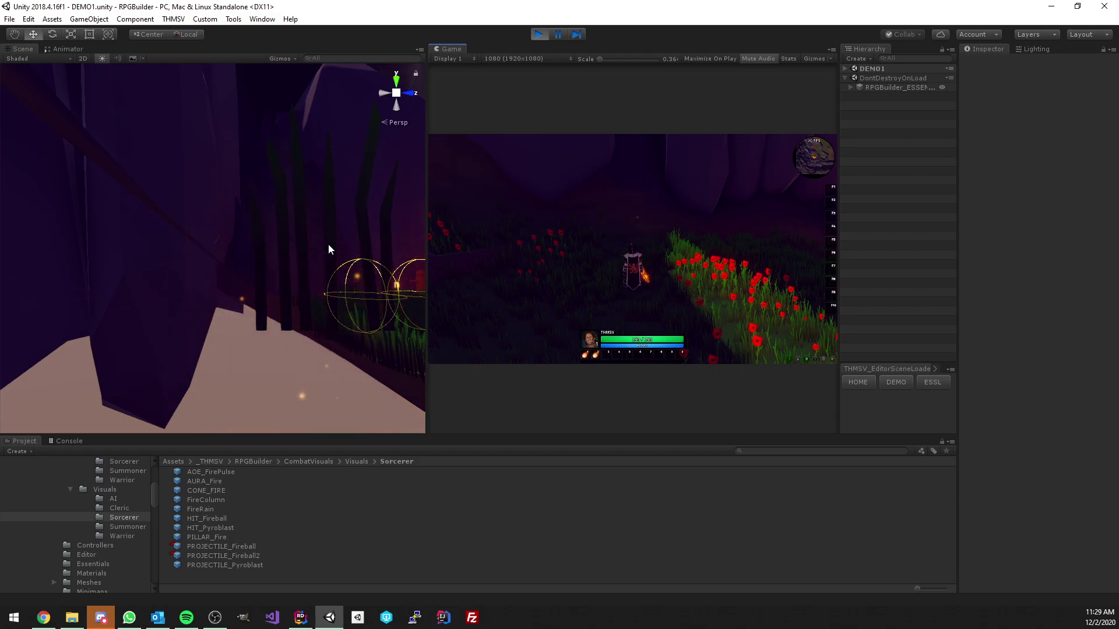
{"action": "right_click_drag", "start_coordinate": [329, 249], "coordinate": [309, 271]}
{"action": "middle_click_drag", "start_coordinate": [308, 271], "coordinate": [351, 281]}
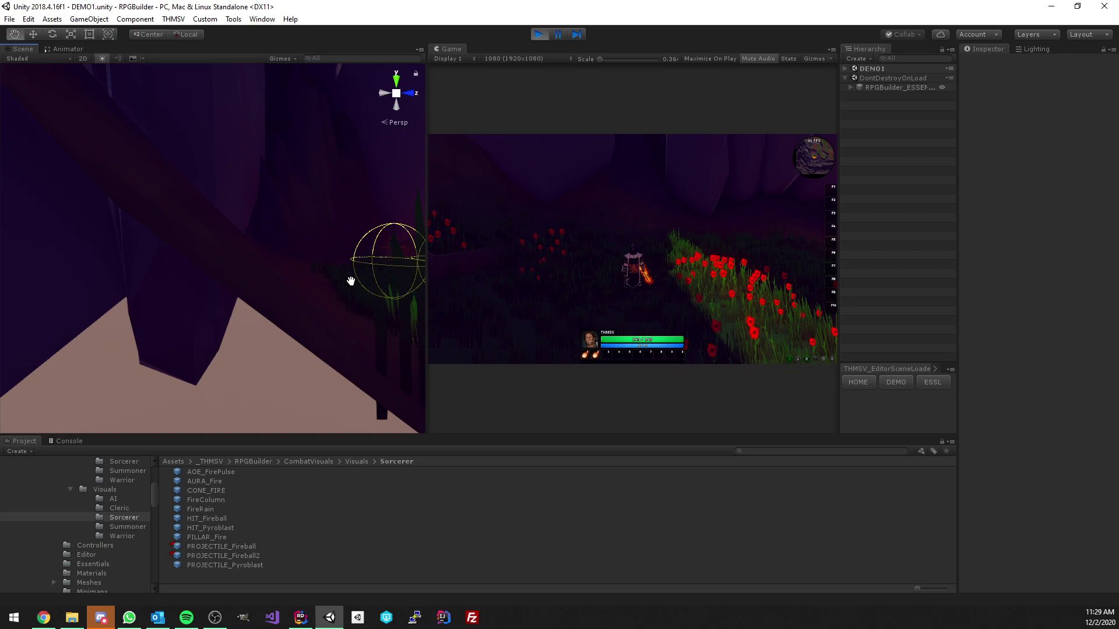
{"action": "left_click", "coordinate": [586, 293]}
{"action": "key", "text": "1"}
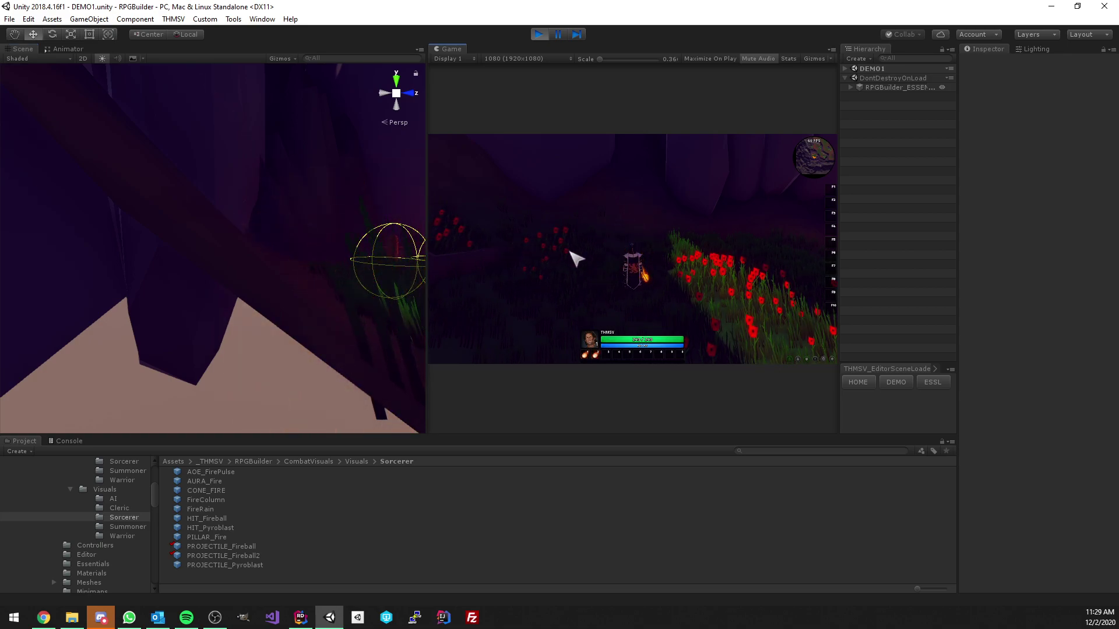
{"action": "middle_click_drag", "start_coordinate": [303, 248], "coordinate": [287, 233]}
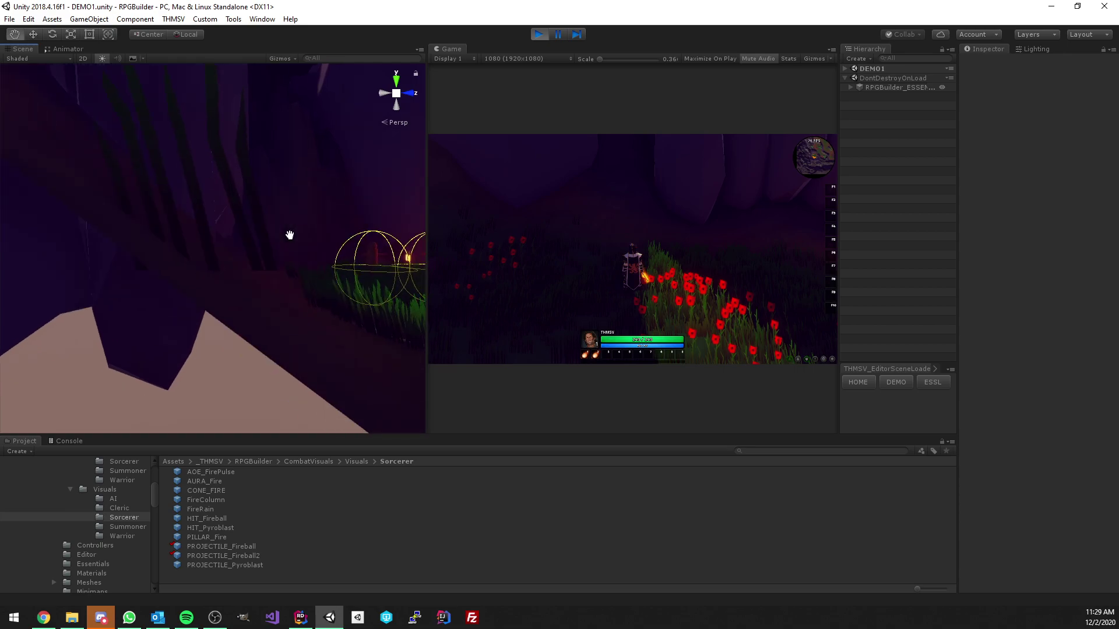
- Cast Fireball and Fireball 2 at the rock and compare their impacts in the scene view
{"action": "left_click", "coordinate": [574, 284]}
{"action": "key", "text": "2"}
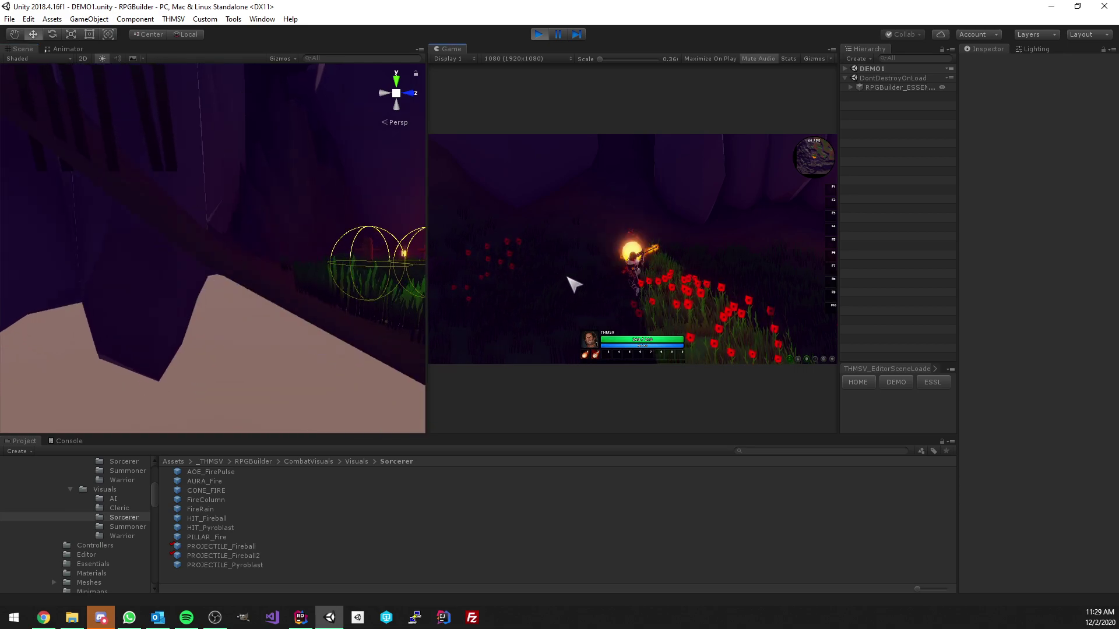
{"action": "key", "text": "1"}
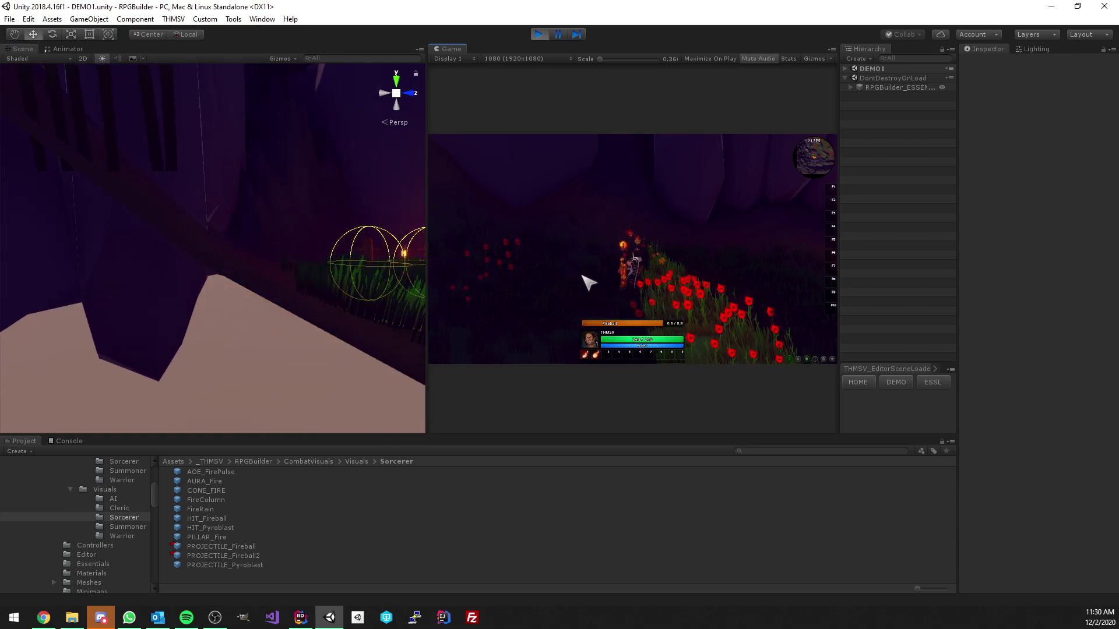
{"action": "key", "text": "2"}
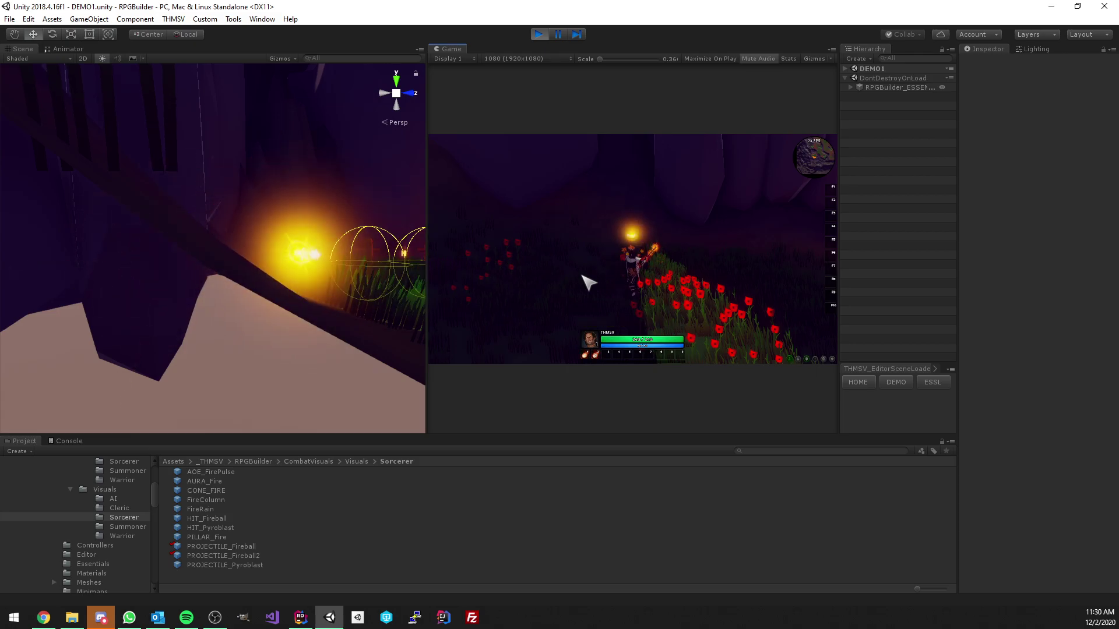
{"action": "key", "text": "2"}
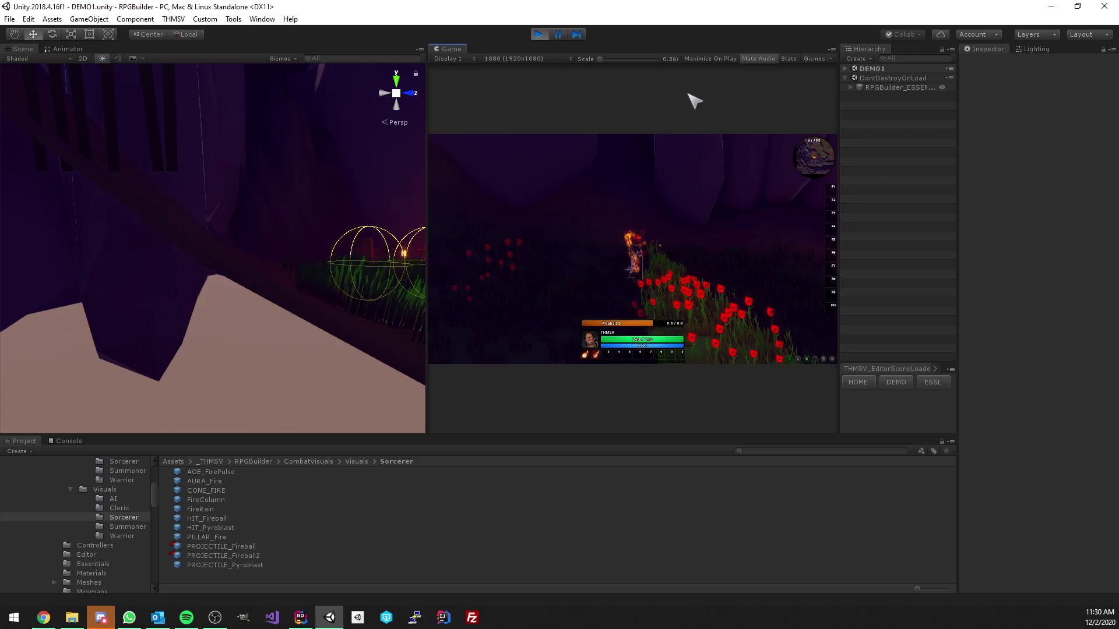
- Turn on maximizing the game view during play, and pause and resume the game to apply it
{"action": "left_click", "coordinate": [696, 59]}
{"action": "left_click", "coordinate": [557, 36]}
{"action": "left_click", "coordinate": [558, 36]}
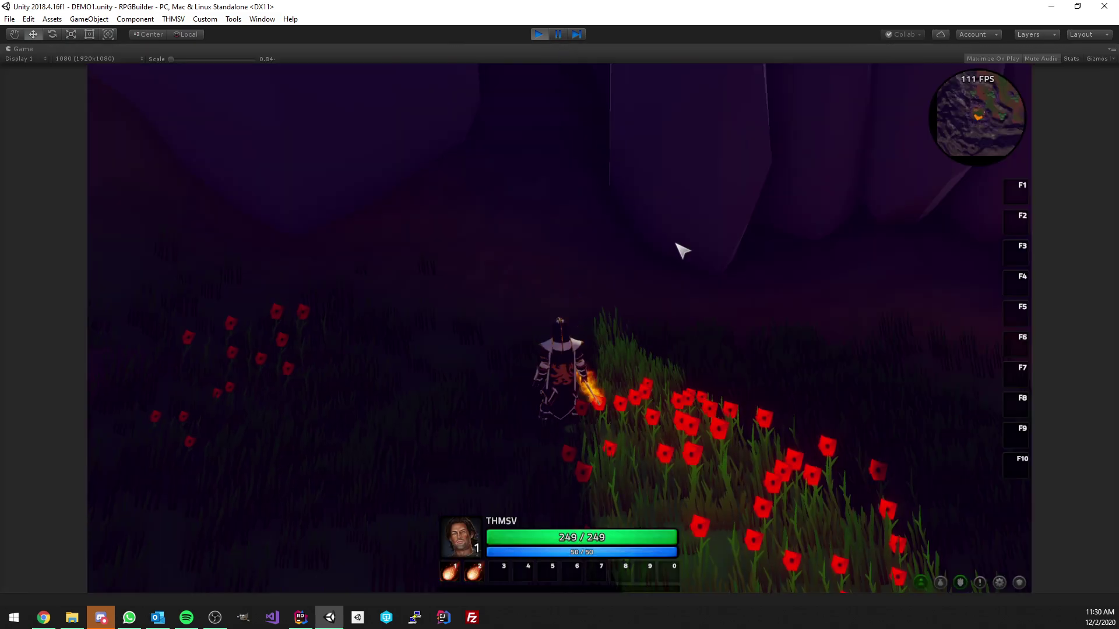
- Cast Fireball 2 repeatedly at the rocks around the character in the maximized game view
{"action": "key", "text": "2"}
{"action": "key", "text": "2"}
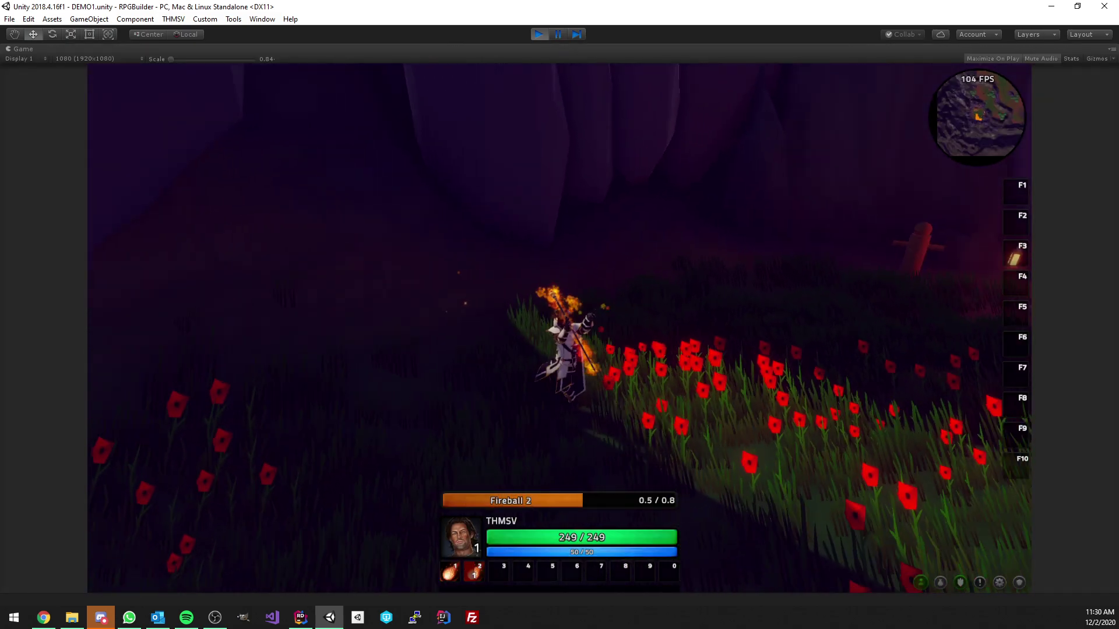
{"action": "key", "text": "2"}
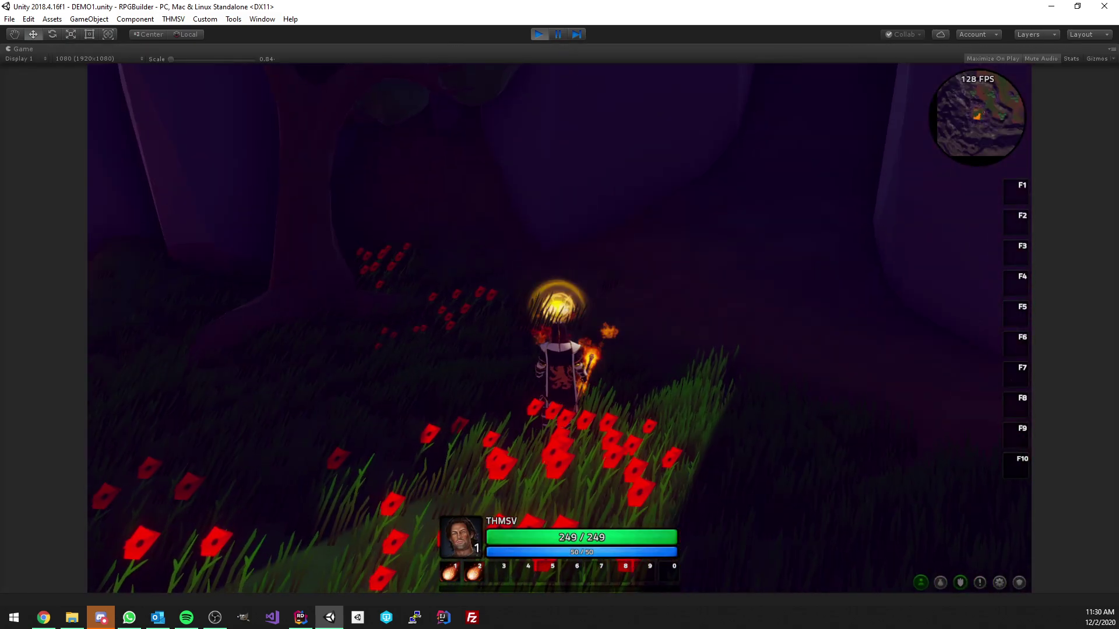
{"action": "key", "text": "2"}
{"action": "right_click_drag", "start_coordinate": [501, 244], "coordinate": [603, 243]}
- Switch to the crosshair aiming camera and cast Fireball and Fireball 2 at the tall rocks to compare their hits
{"action": "key", "text": "x"}
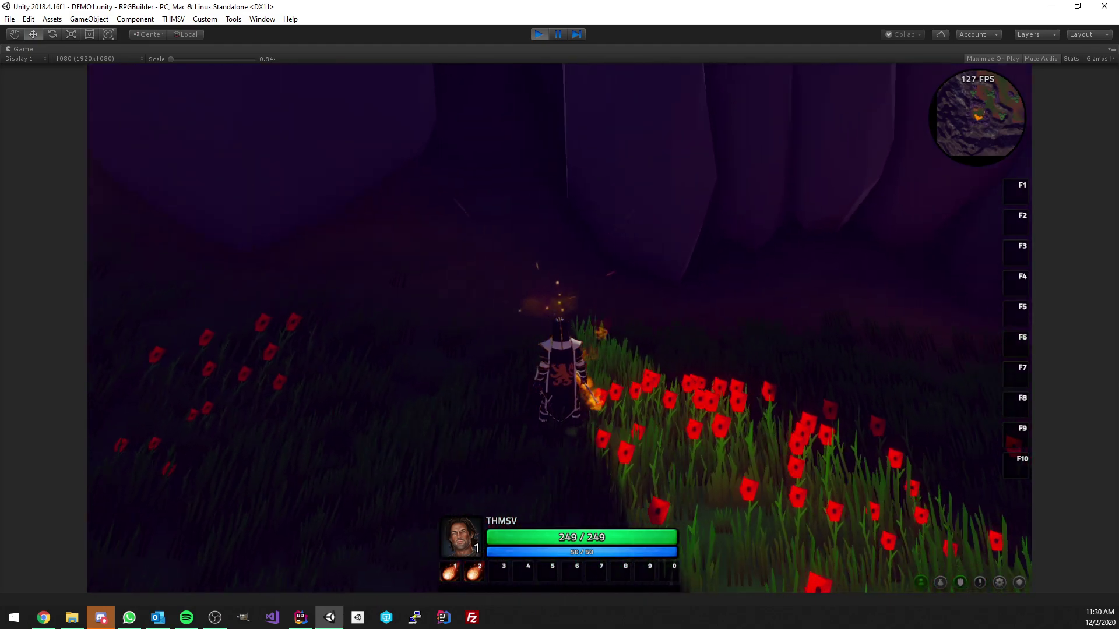
{"action": "key", "text": "w"}
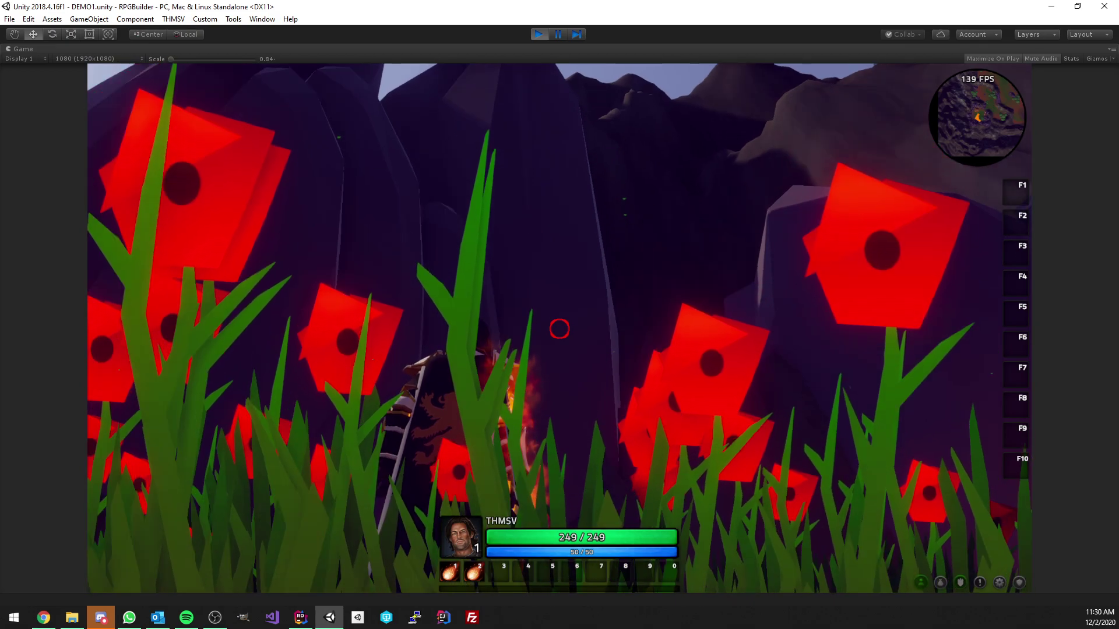
{"action": "key", "text": "1"}
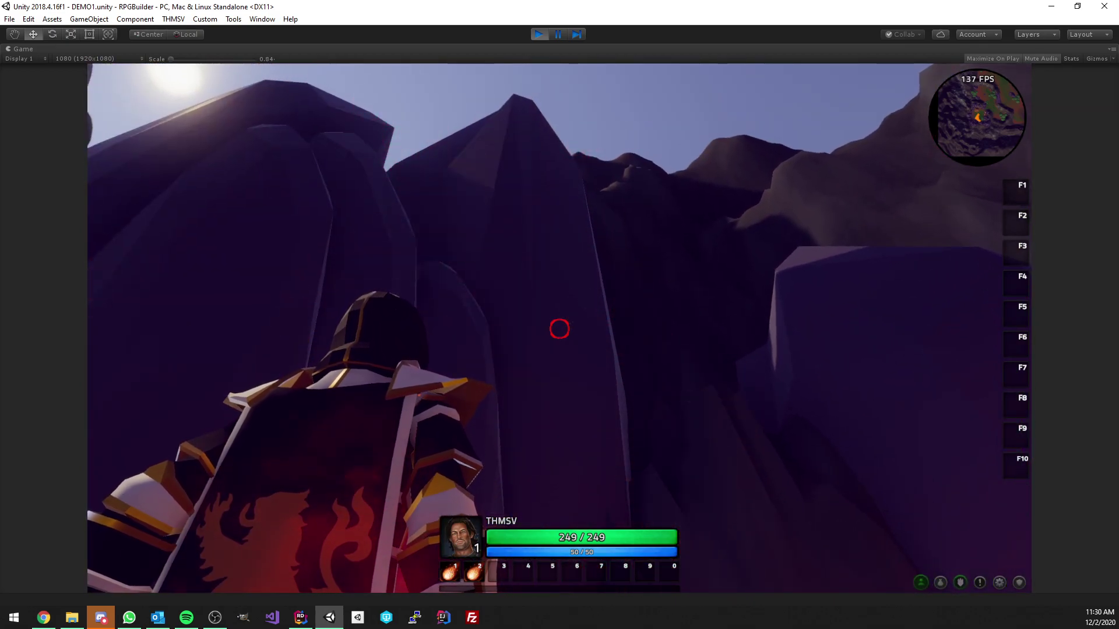
{"action": "key", "text": "1"}
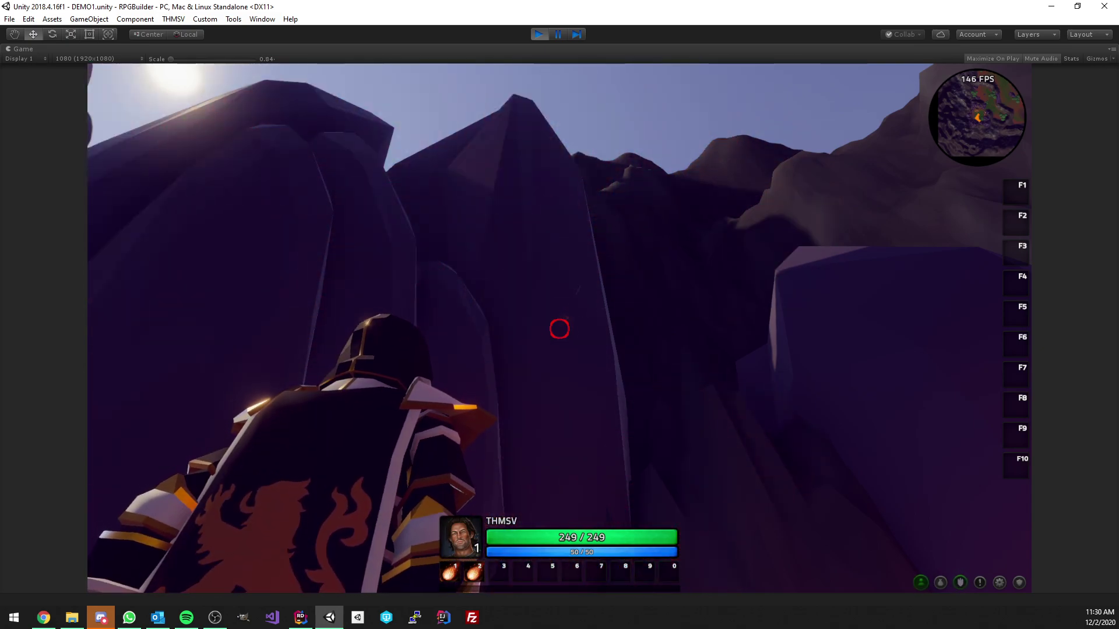
{"action": "key", "text": "2"}
{"action": "key", "text": "2"}
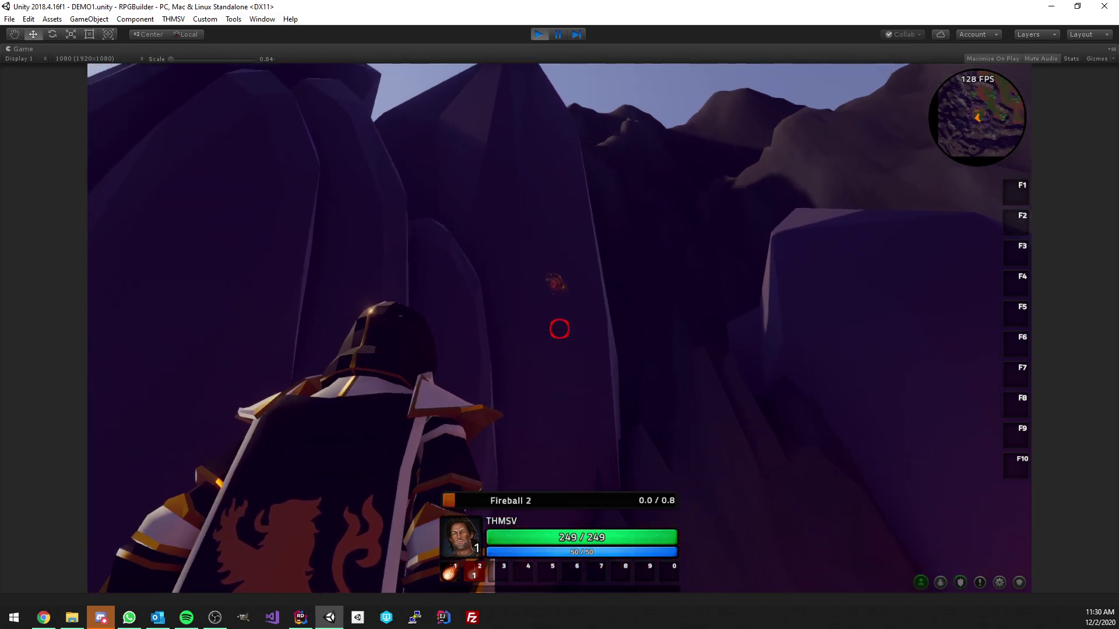
{"action": "key", "text": "2"}
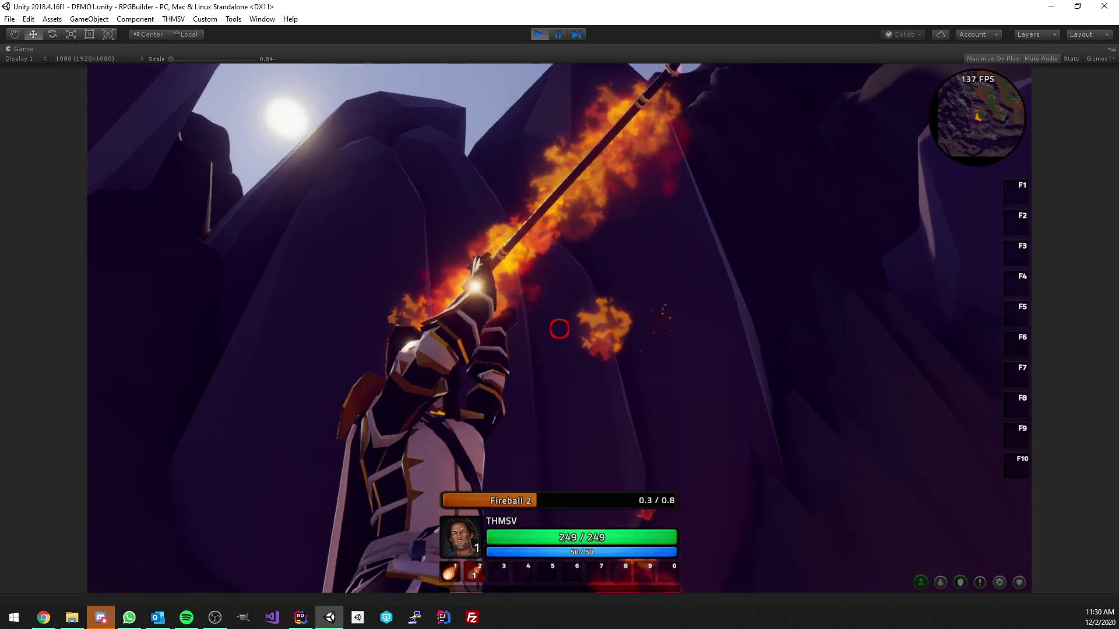
{"action": "key", "text": "2"}
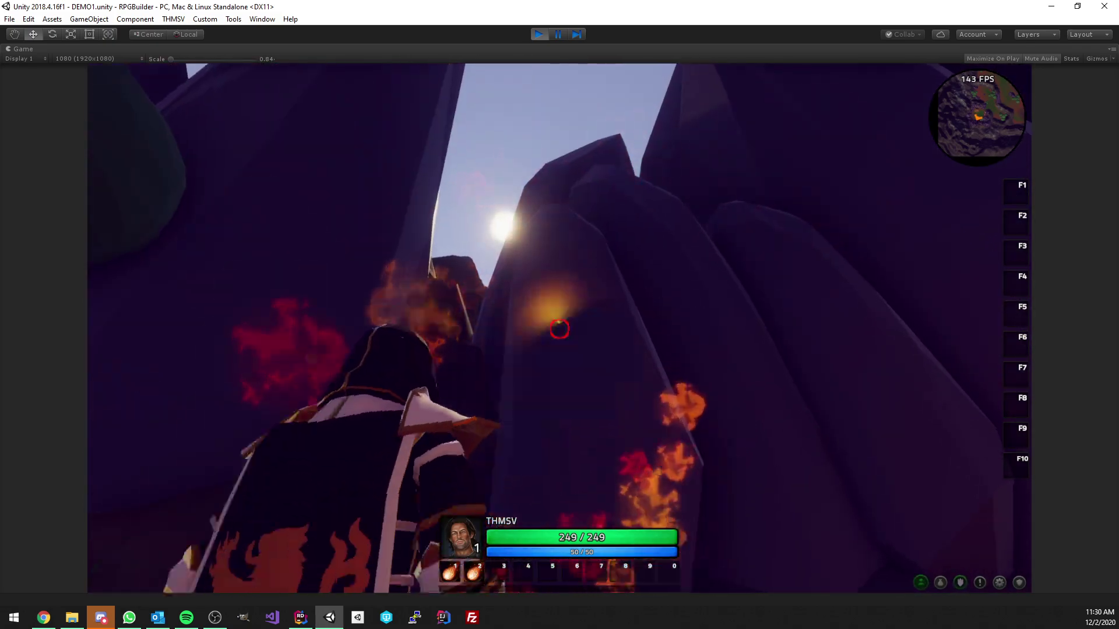
- Walk toward the house and cast Fireball and Fireball 2 at the barrel beside it in aiming mode
{"action": "key", "text": "w"}
{"action": "key", "text": "2"}
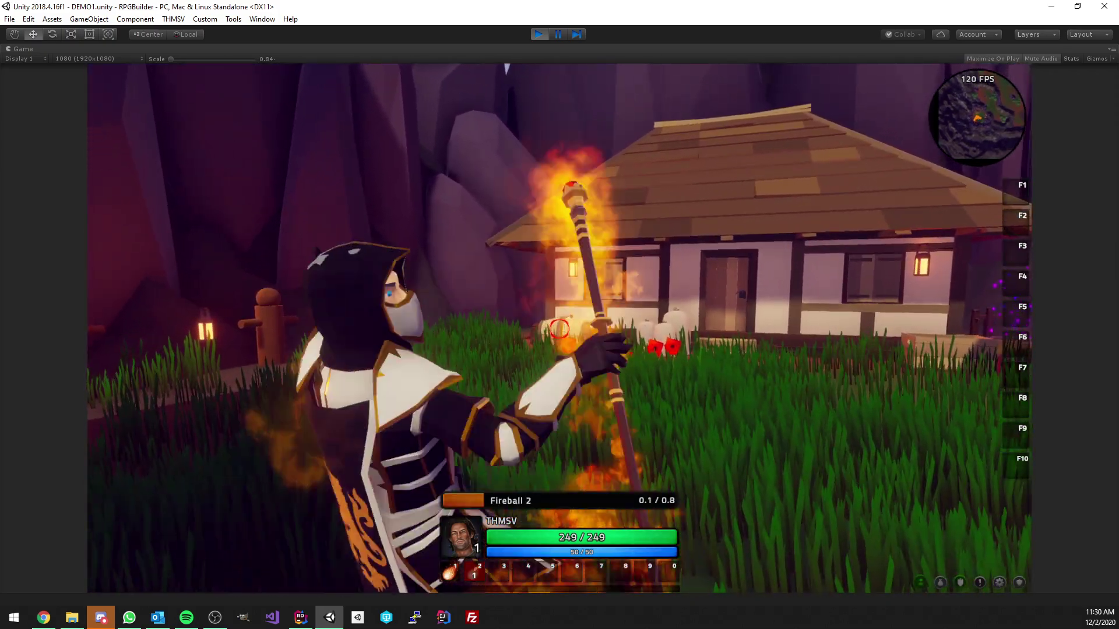
{"action": "key", "text": "w"}
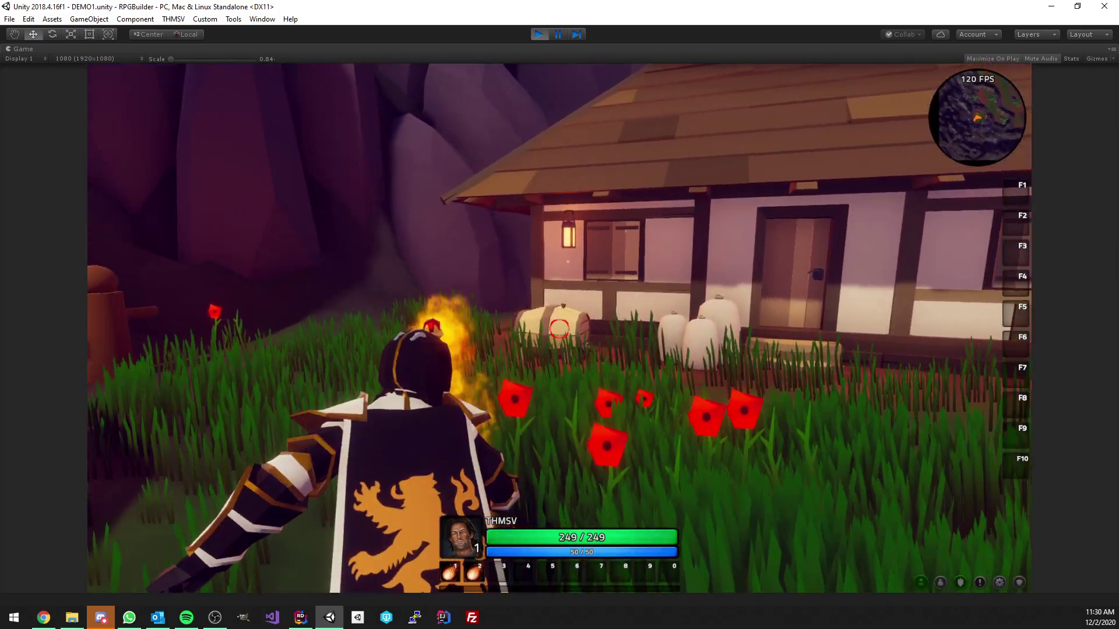
{"action": "key", "text": "1"}
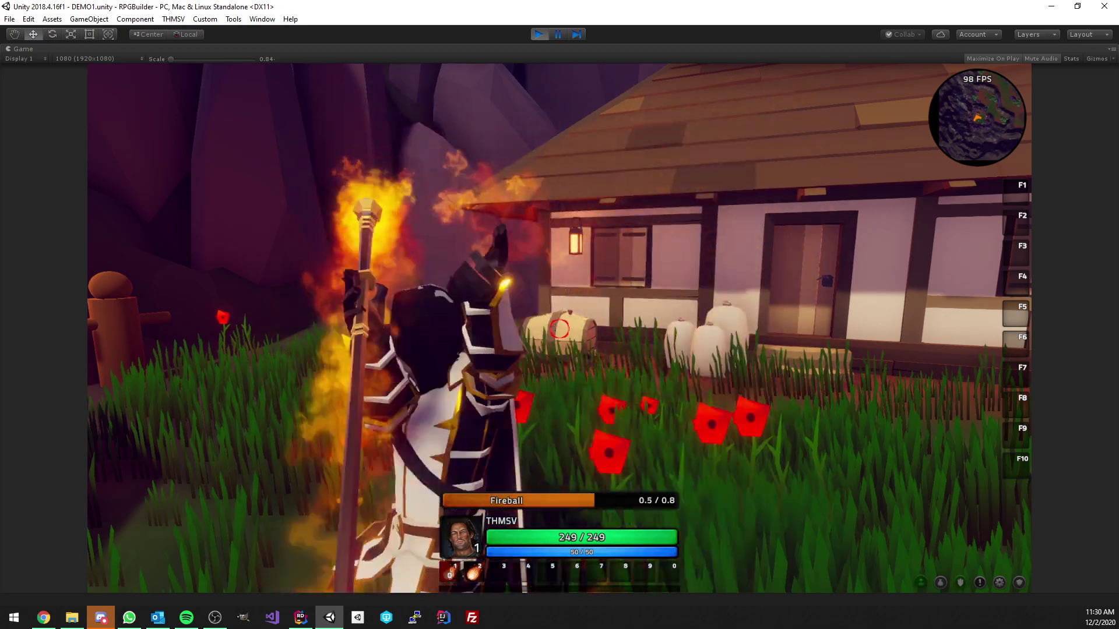
{"action": "key", "text": "2"}
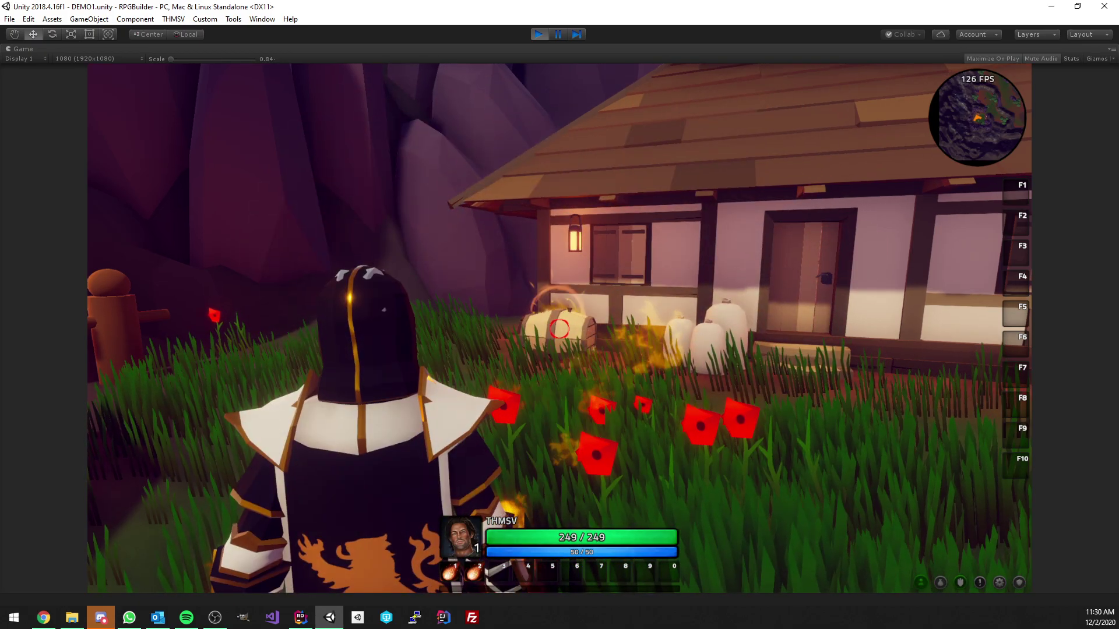
{"action": "key", "text": "1"}
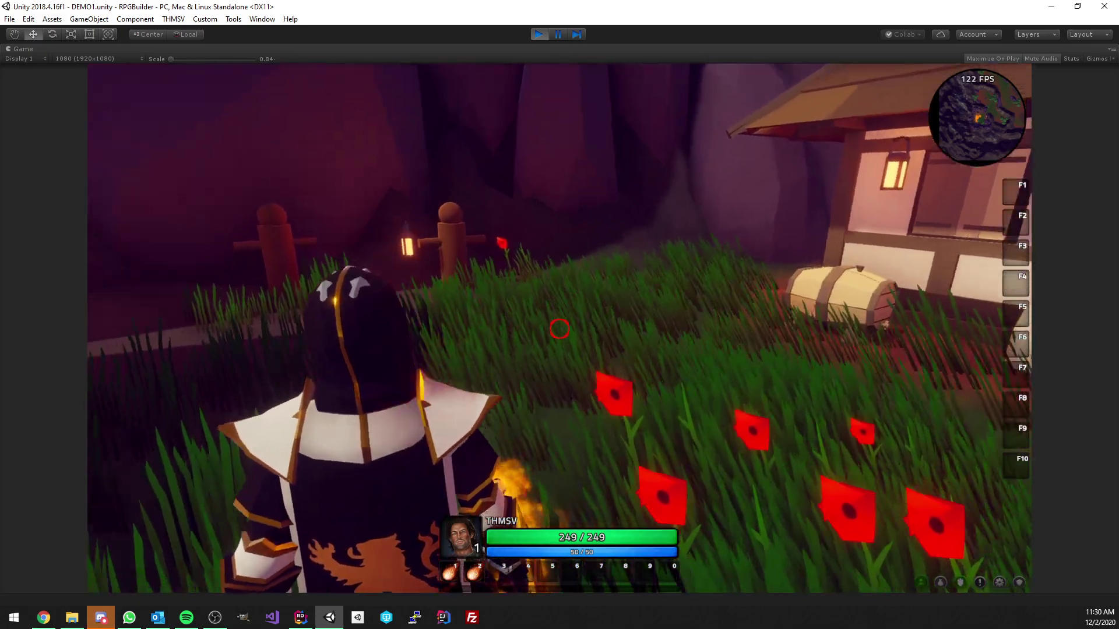
- Leave the crosshair aiming camera, target a Dummy Target, and cast Fireball at it
{"action": "key", "text": "x"}
{"action": "scroll", "coordinate": [602, 287], "scroll_direction": "down", "scroll_amount": 5}
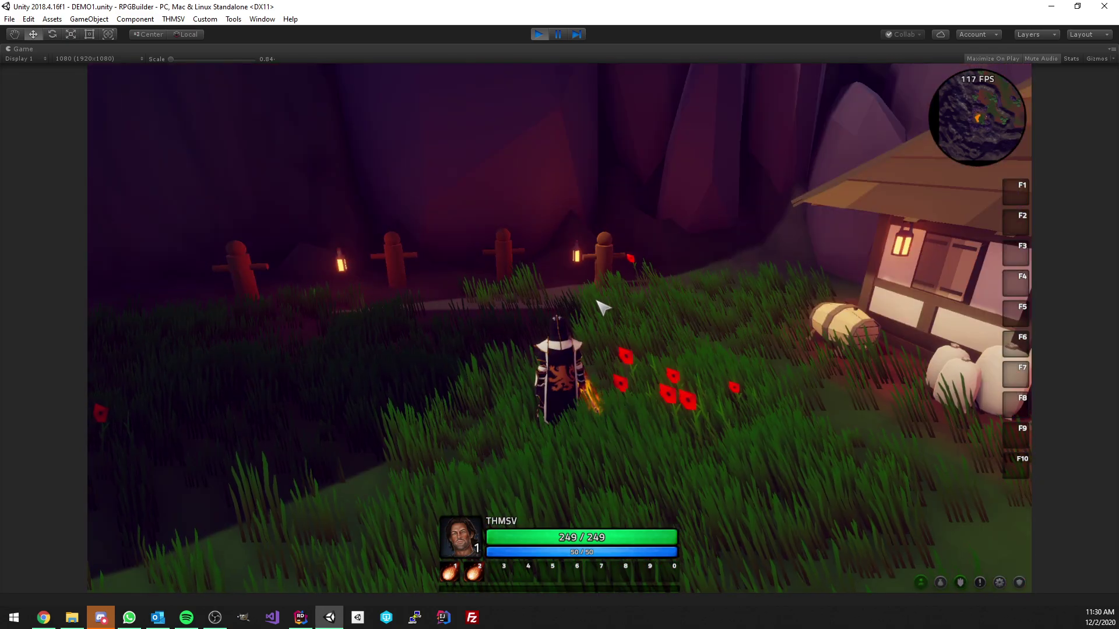
{"action": "mouse_move", "coordinate": [595, 306]}
{"action": "right_mouse_down"}
{"action": "mouse_move", "coordinate": [559, 274]}
{"action": "mouse_move", "coordinate": [569, 305]}
{"action": "mouse_move", "coordinate": [612, 305]}
{"action": "mouse_move", "coordinate": [568, 316]}
{"action": "right_mouse_up"}
{"action": "left_click", "coordinate": [595, 274]}
{"action": "key", "text": "w"}
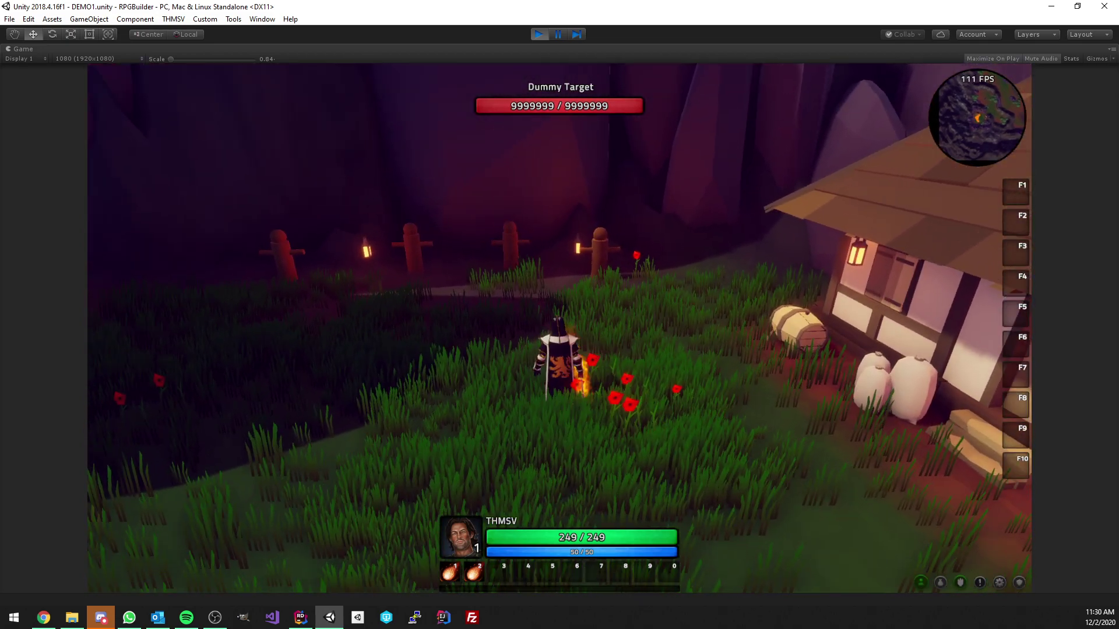
{"action": "key", "text": "a"}
{"action": "key", "text": "1"}
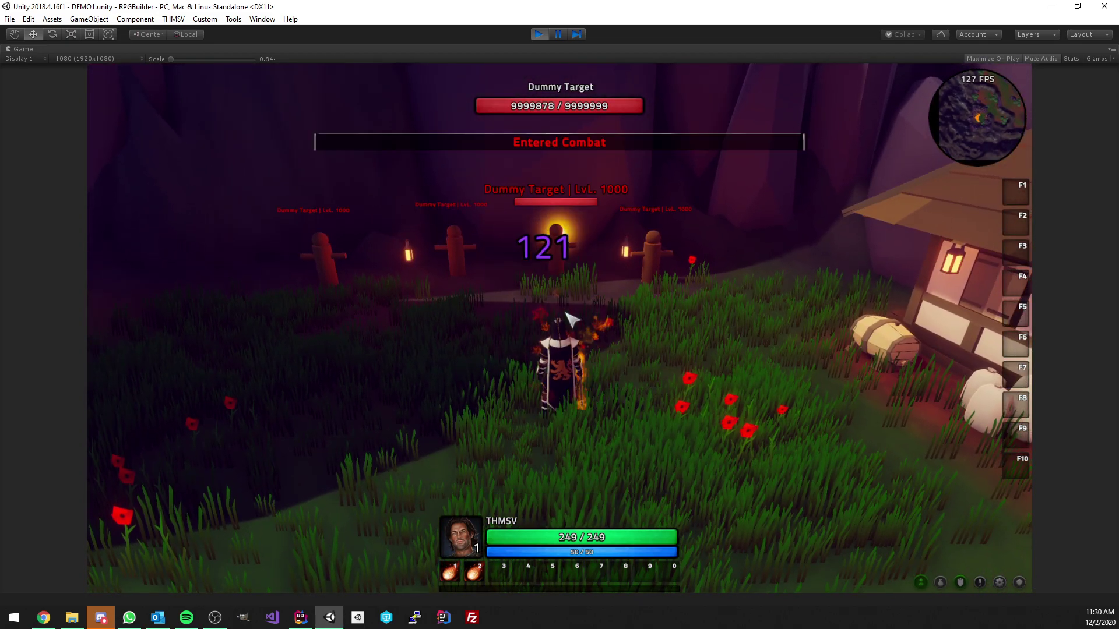
- Cast Fireball repeatedly at the Dummy Target and examine from the side where the projectile hits
{"action": "scroll", "coordinate": [564, 314], "scroll_direction": "up", "scroll_amount": 1}
{"action": "scroll", "coordinate": [548, 321], "scroll_direction": "down", "scroll_amount": 2}
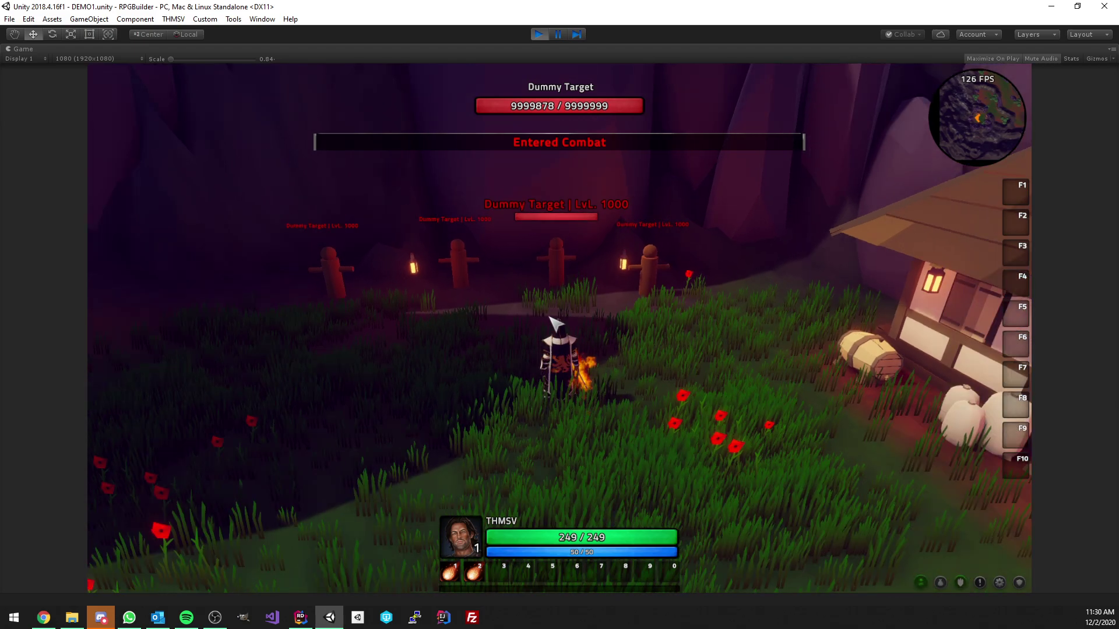
{"action": "right_click_drag", "start_coordinate": [548, 321], "coordinate": [589, 320]}
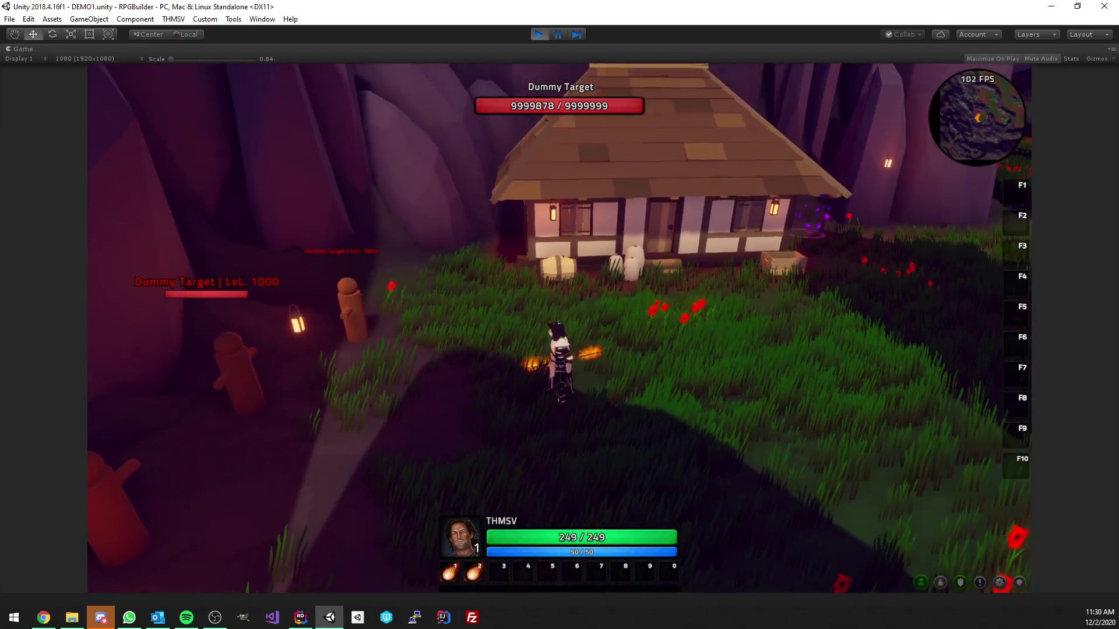
{"action": "key", "text": "1"}
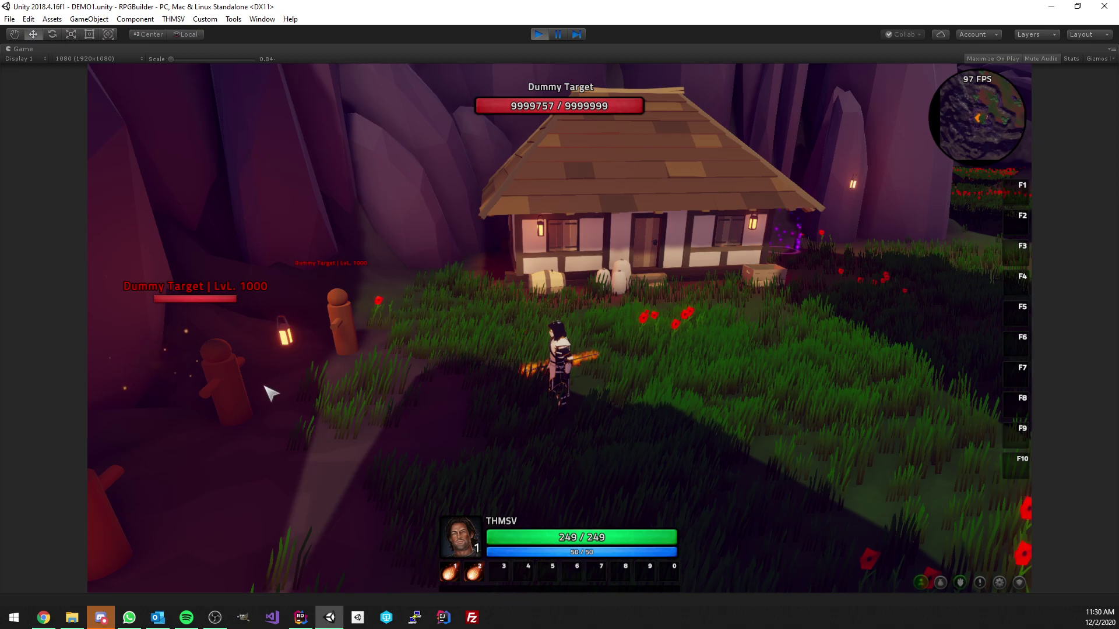
{"action": "key", "text": "1"}
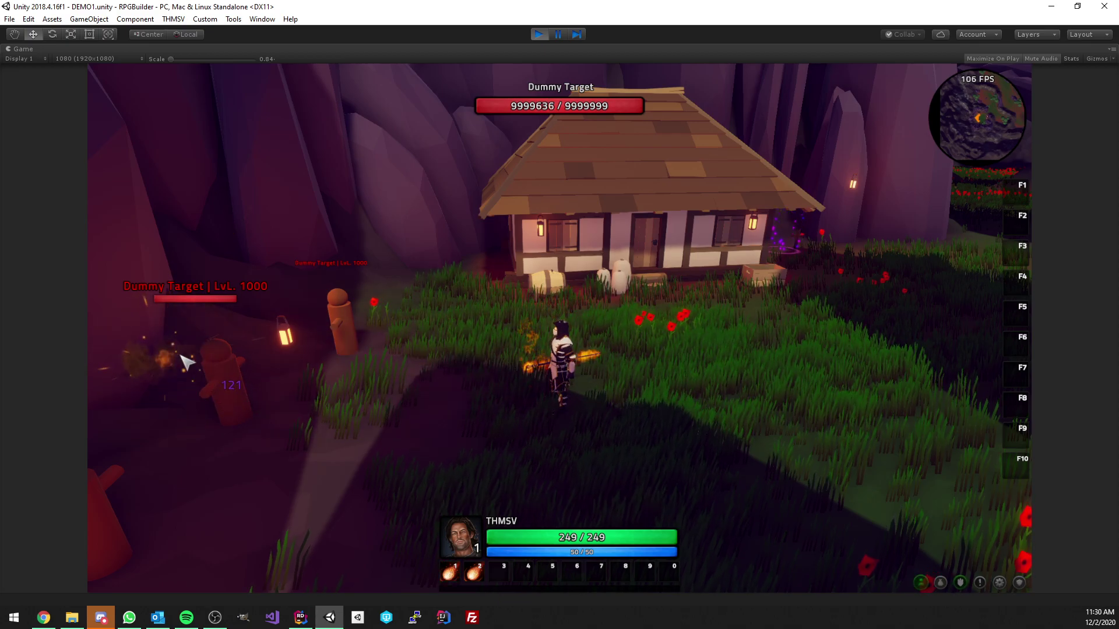
{"action": "key", "text": "1"}
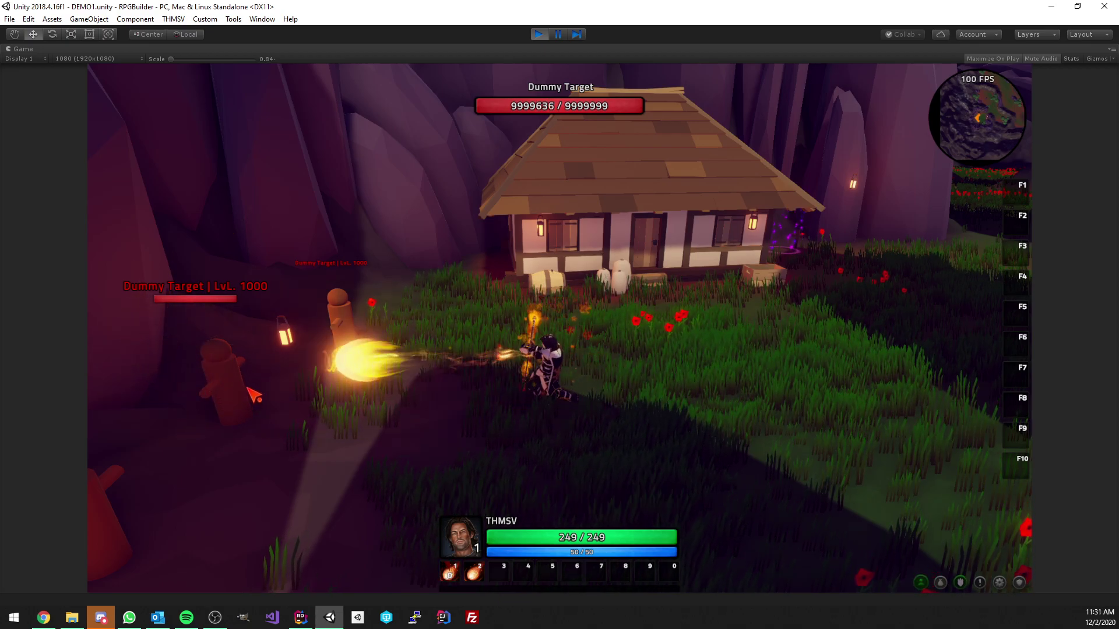
{"action": "key", "text": "1"}
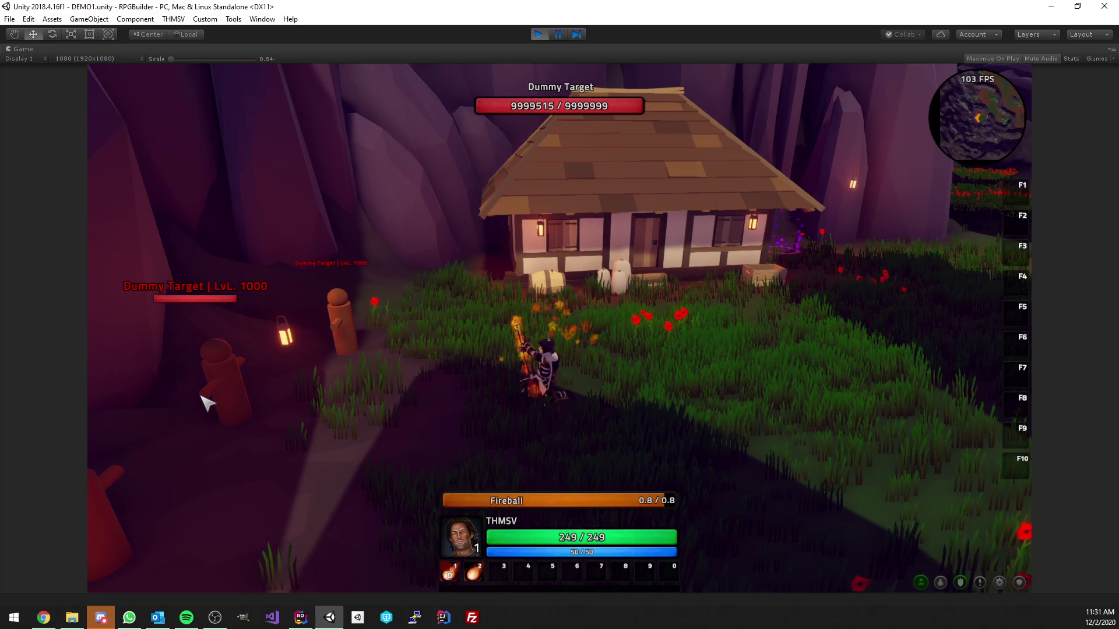
- Cast Fireball and Fireball 2 at the targeted Dummy Target and compare their impact points from the side
{"action": "right_click_drag", "start_coordinate": [201, 396], "coordinate": [167, 415]}
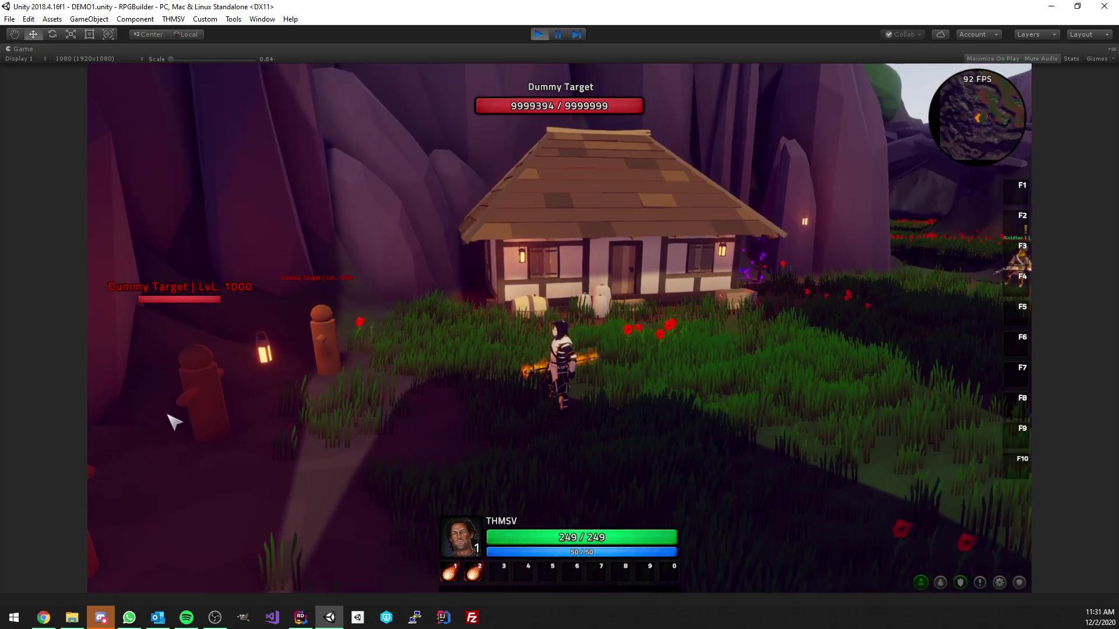
{"action": "key", "text": "1"}
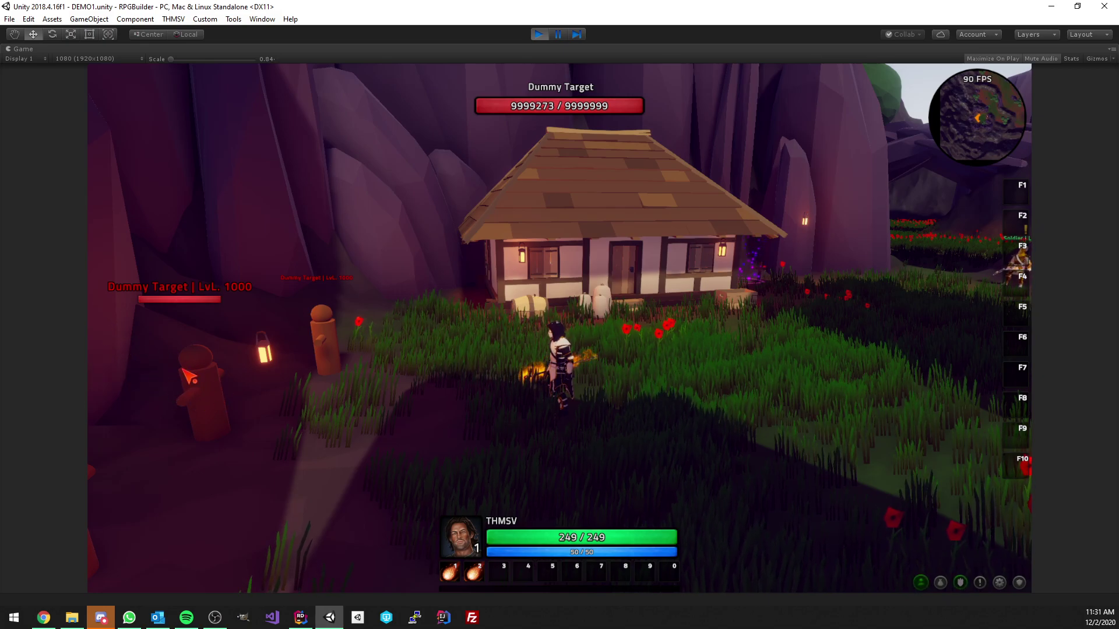
{"action": "key", "text": "2"}
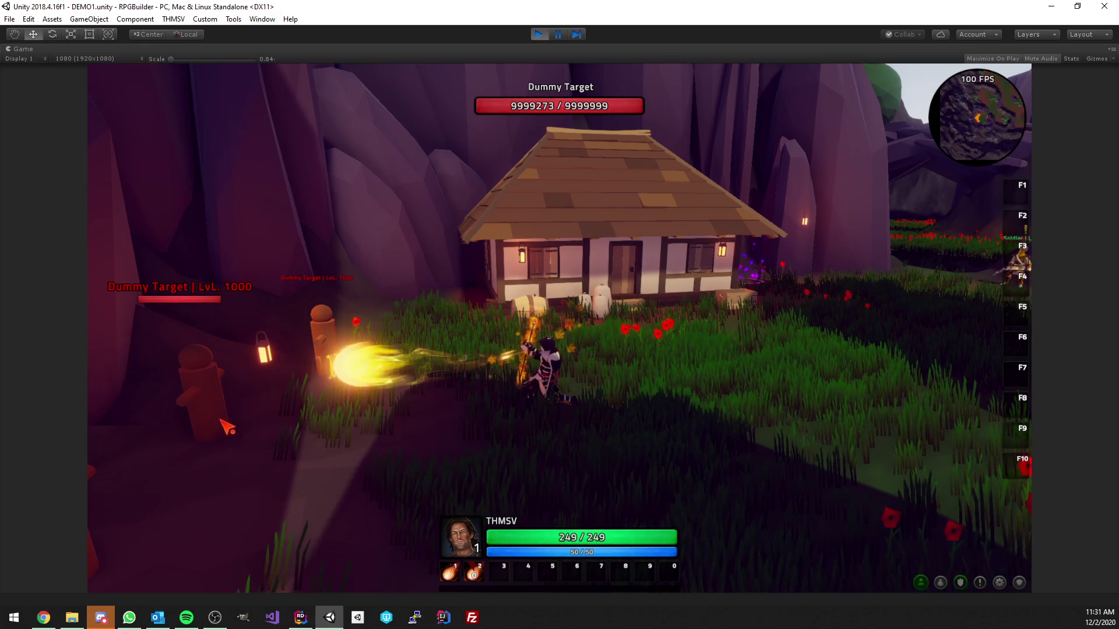
{"action": "key", "text": "2"}
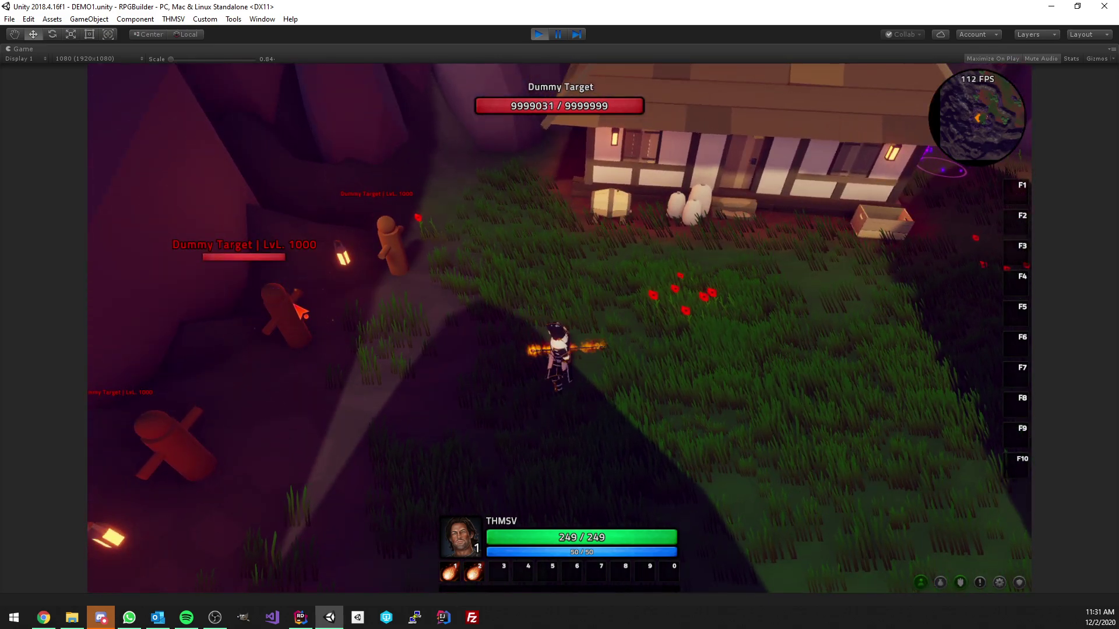
{"action": "key", "text": "2"}
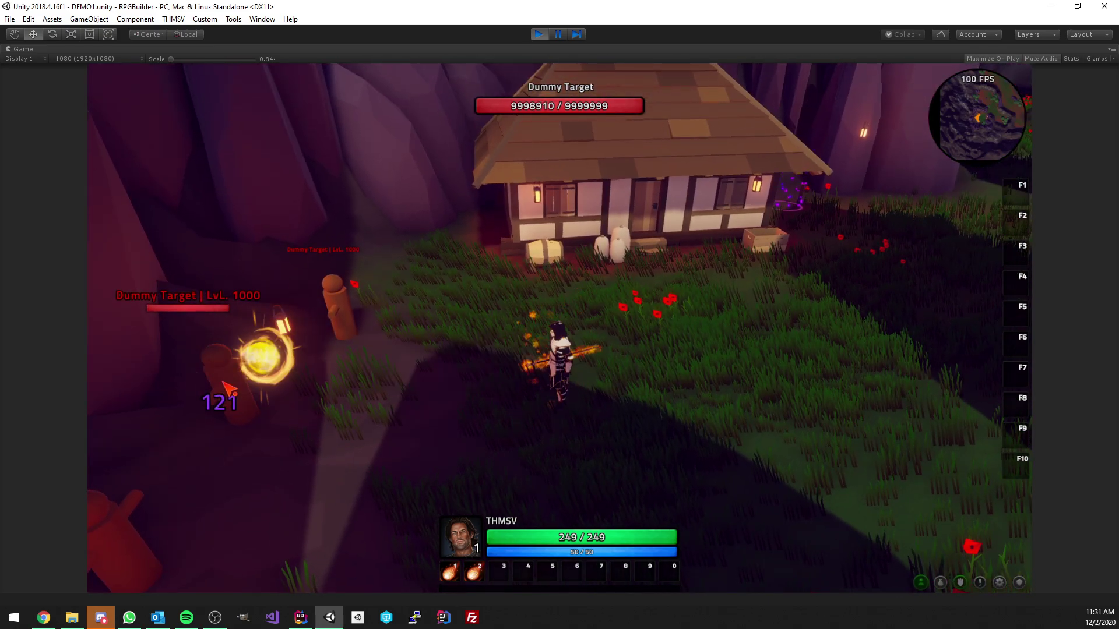
{"action": "key", "text": "2"}
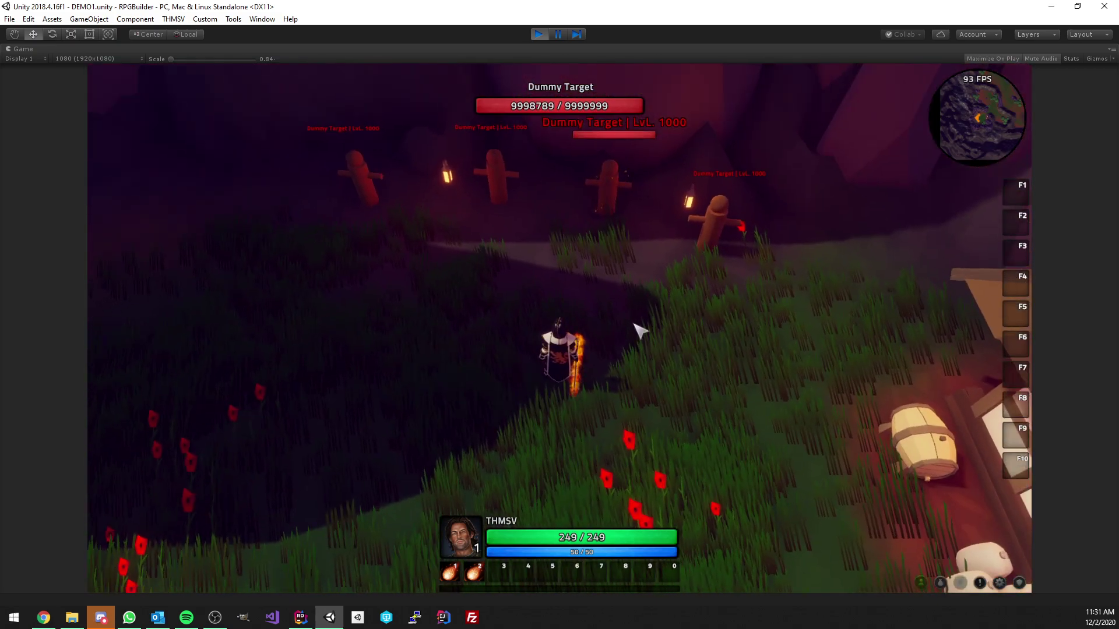
- Compare Fireball and Fireball 2 hits from behind the character by casting both repeatedly at the targeted Dummy Target
{"action": "right_click_drag", "start_coordinate": [639, 329], "coordinate": [669, 327]}
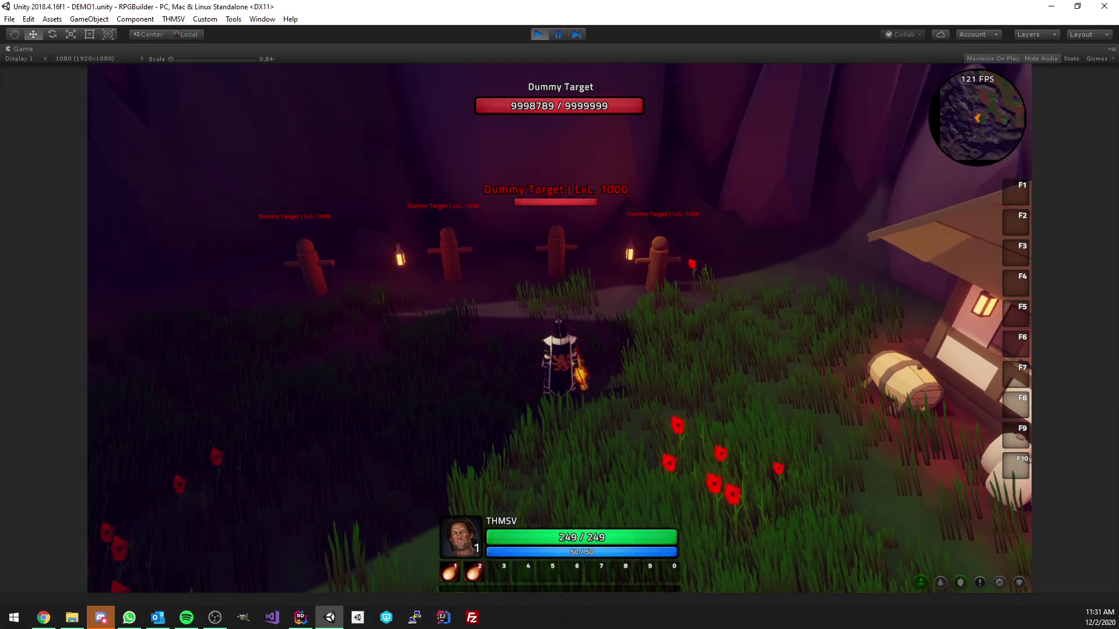
{"action": "key", "text": "2"}
{"action": "key", "text": "2"}
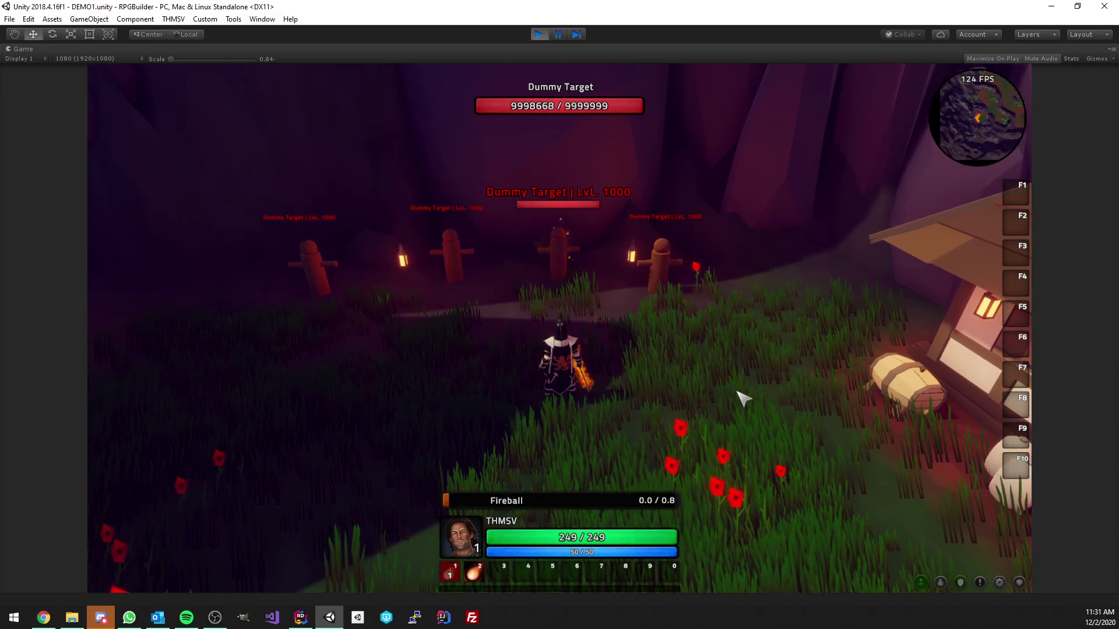
{"action": "key", "text": "2"}
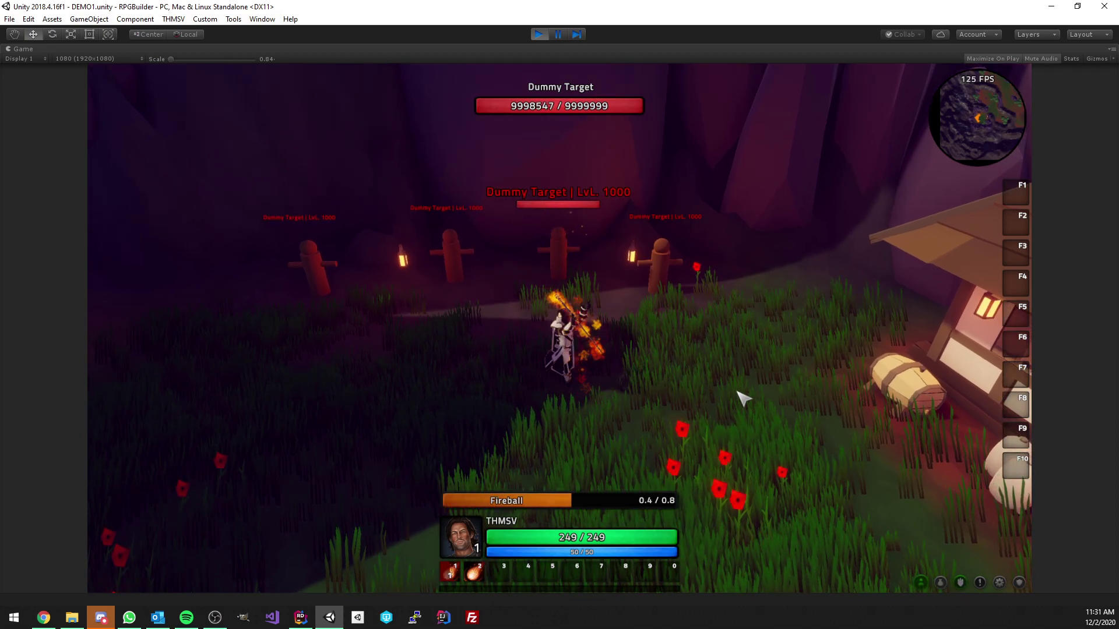
{"action": "key", "text": "2"}
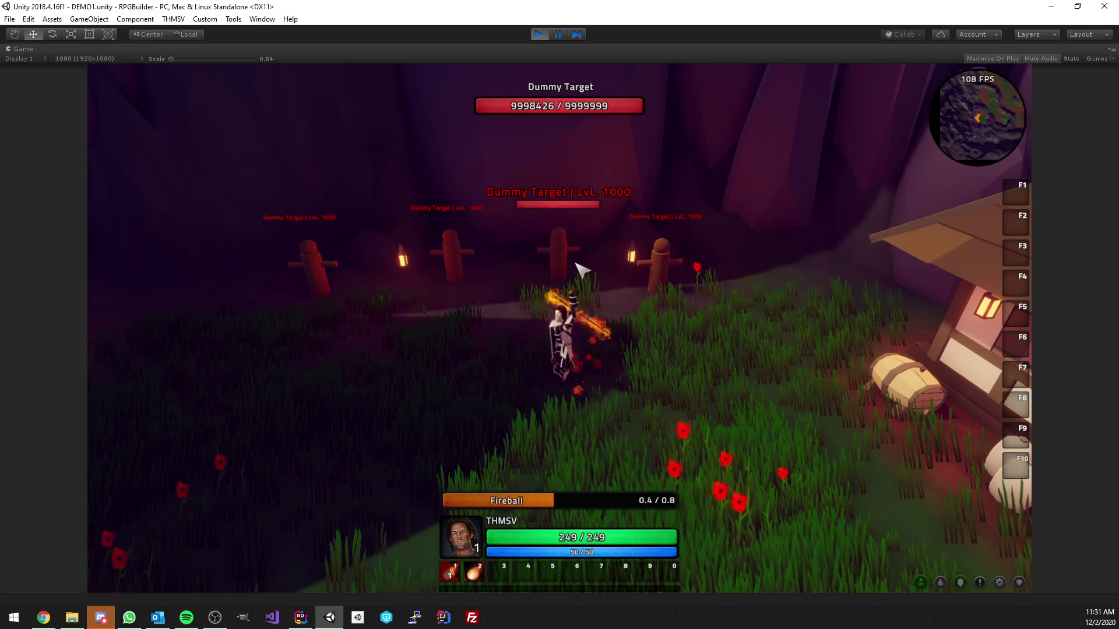
{"action": "key", "text": "2"}
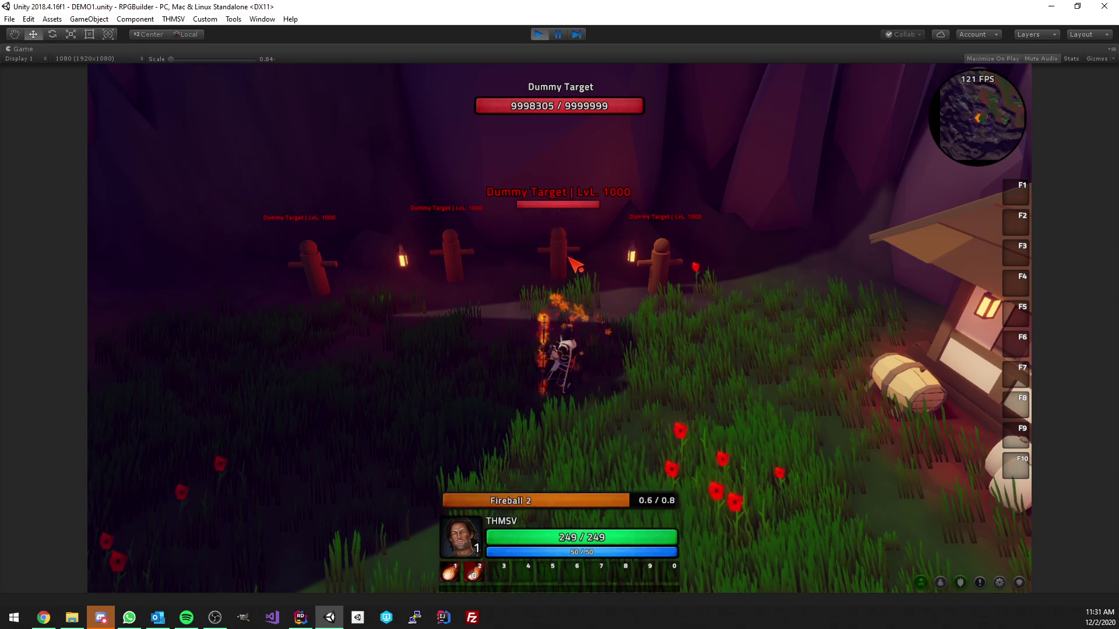
{"action": "key", "text": "2"}
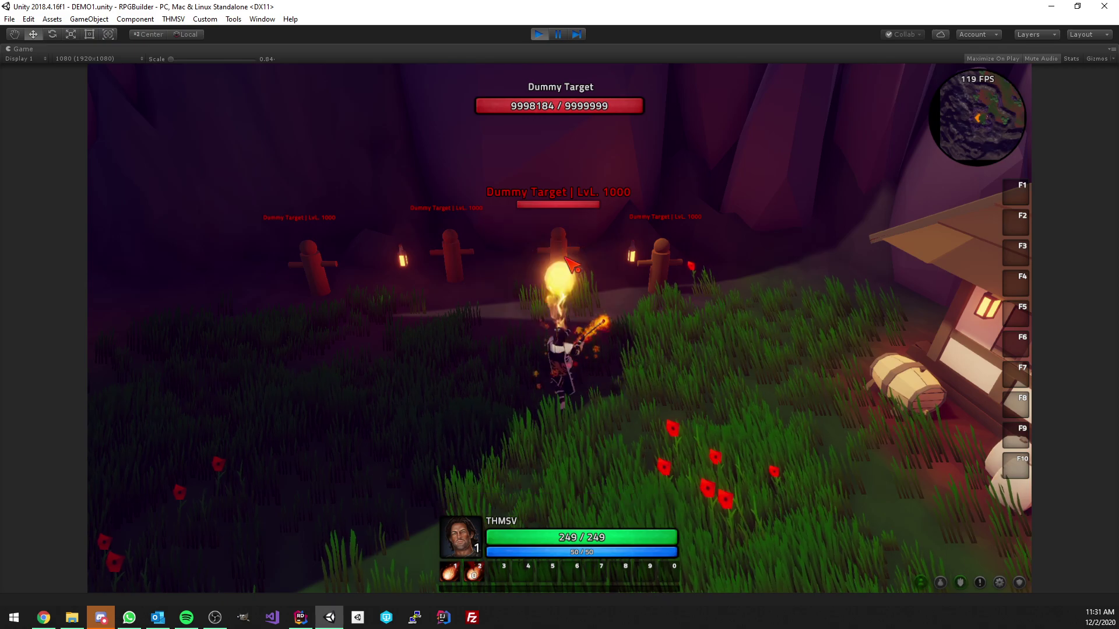
{"action": "scroll", "coordinate": [584, 286], "scroll_direction": "down", "scroll_amount": 2}
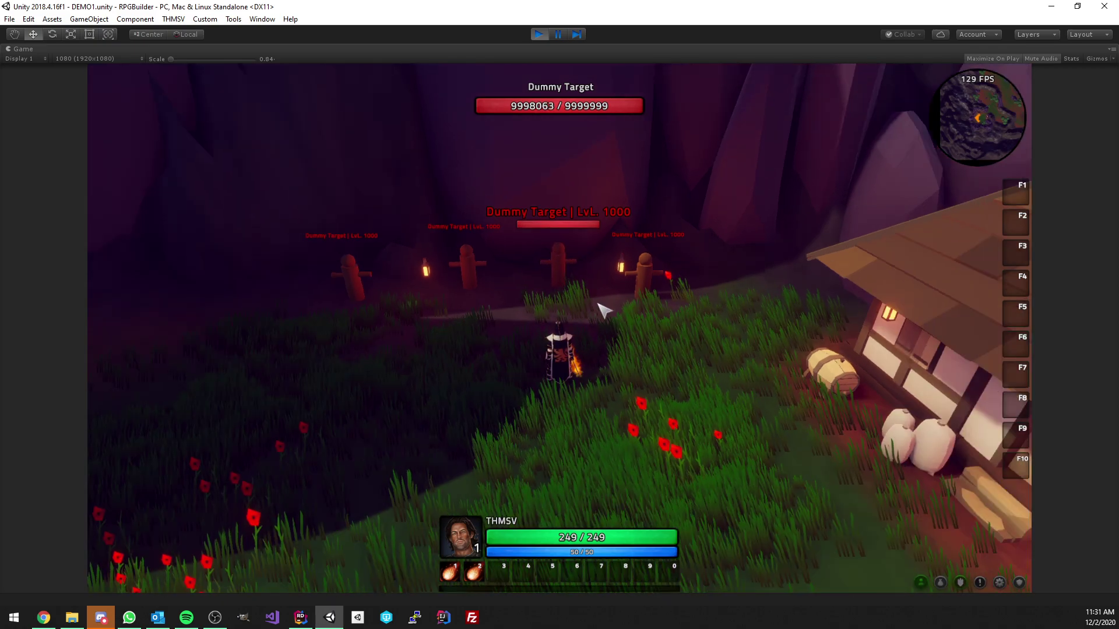
- Set the Fireball ability's Rank 1 Angle Spread to 360 and Counts to 15 in RPG Builder, and save it
{"action": "left_click", "coordinate": [173, 18]}
{"action": "left_click", "coordinate": [188, 33]}
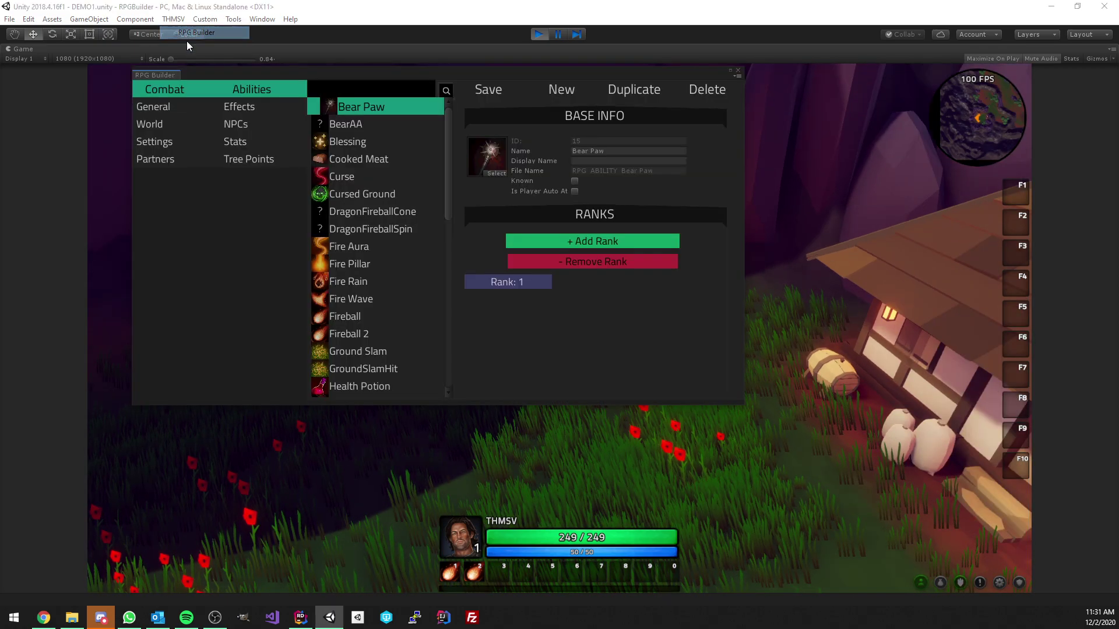
{"action": "left_click", "coordinate": [370, 316]}
{"action": "left_click", "coordinate": [525, 283]}
{"action": "scroll", "coordinate": [580, 280], "scroll_direction": "down", "scroll_amount": 3}
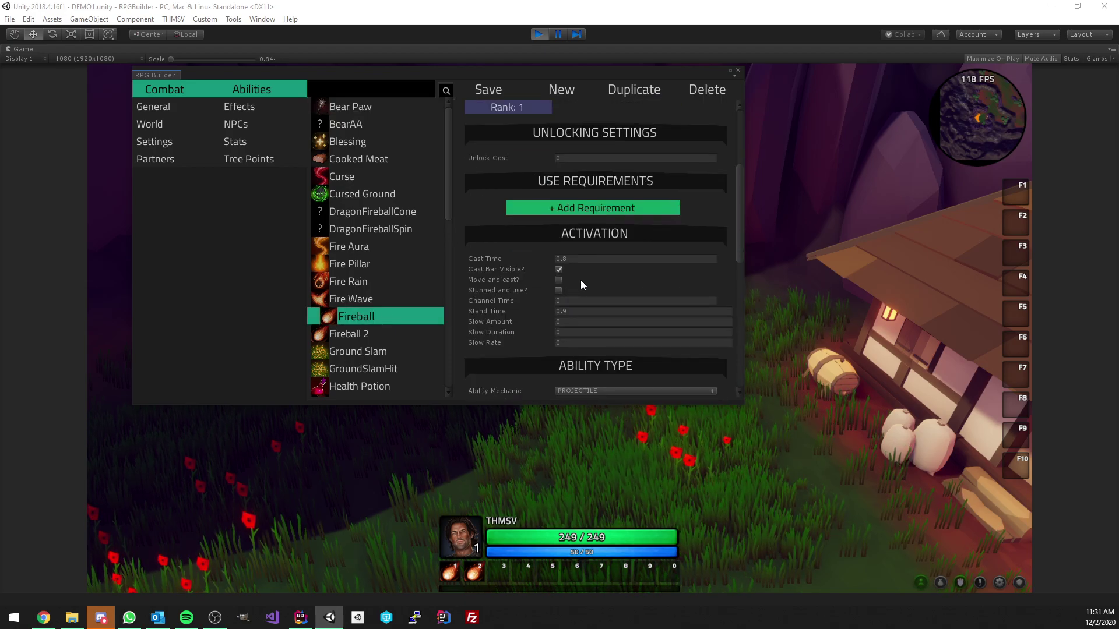
{"action": "scroll", "coordinate": [577, 288], "scroll_direction": "down", "scroll_amount": 3}
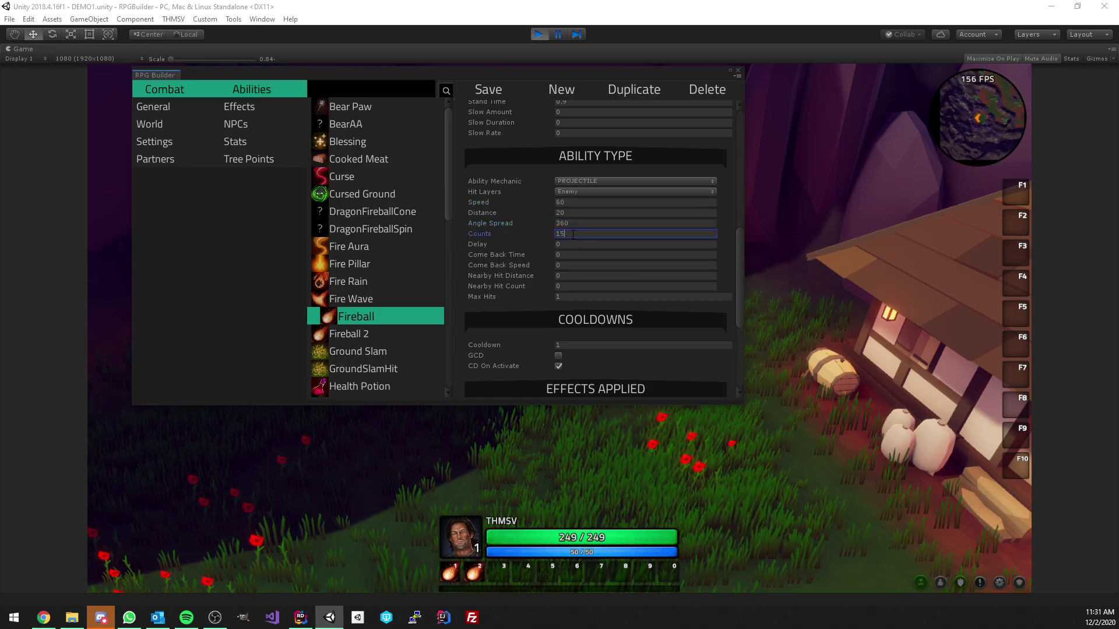
{"action": "left_click", "coordinate": [486, 92]}
- Set Fireball 2's Rank 1 Angle Spread to 360, change its projectile Counts, and close the RPG Builder window
{"action": "left_click", "coordinate": [355, 333]}
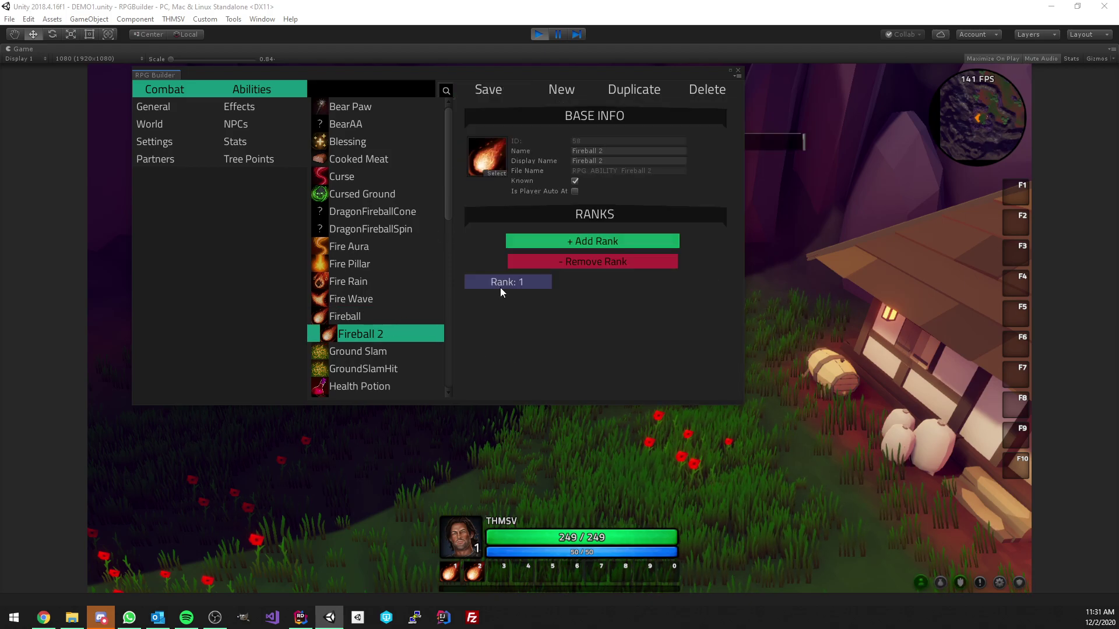
{"action": "scroll", "coordinate": [524, 274], "scroll_direction": "down", "scroll_amount": 6}
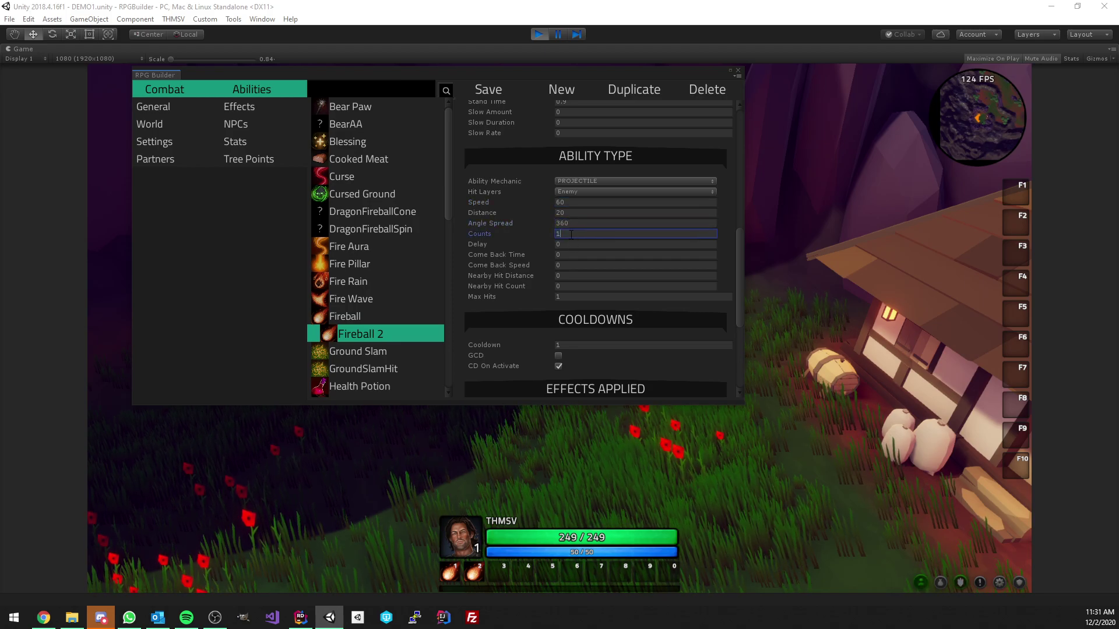
{"action": "left_click", "coordinate": [738, 70]}
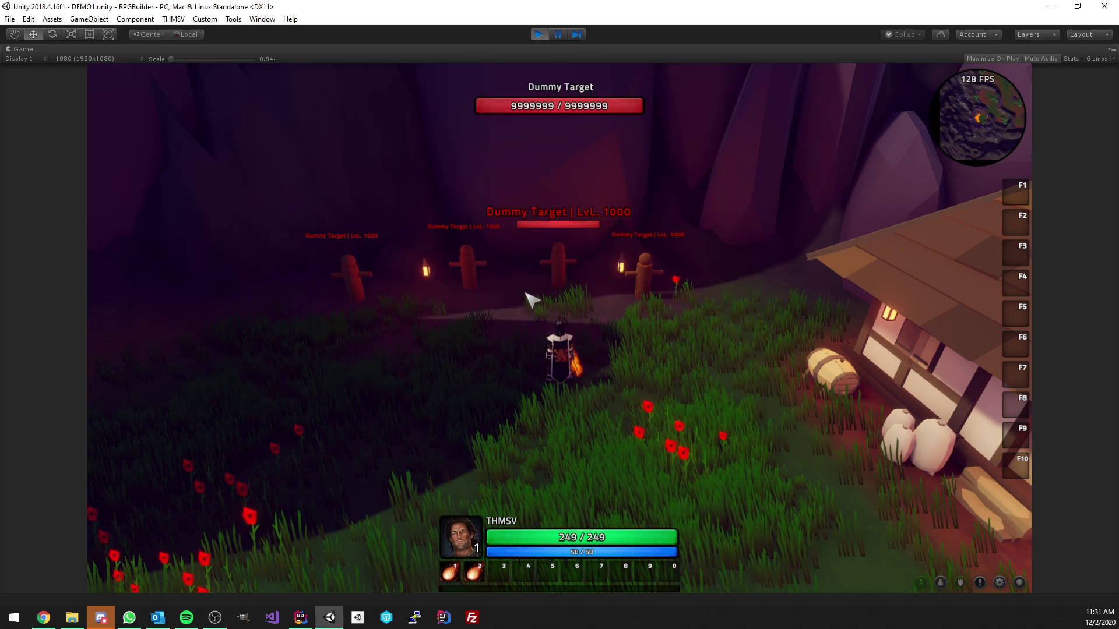
- Walk the character toward the row of Dummy Targets and clear the current target
{"action": "left_click", "coordinate": [527, 300]}
{"action": "key", "text": "a"}
{"action": "key", "text": "w"}
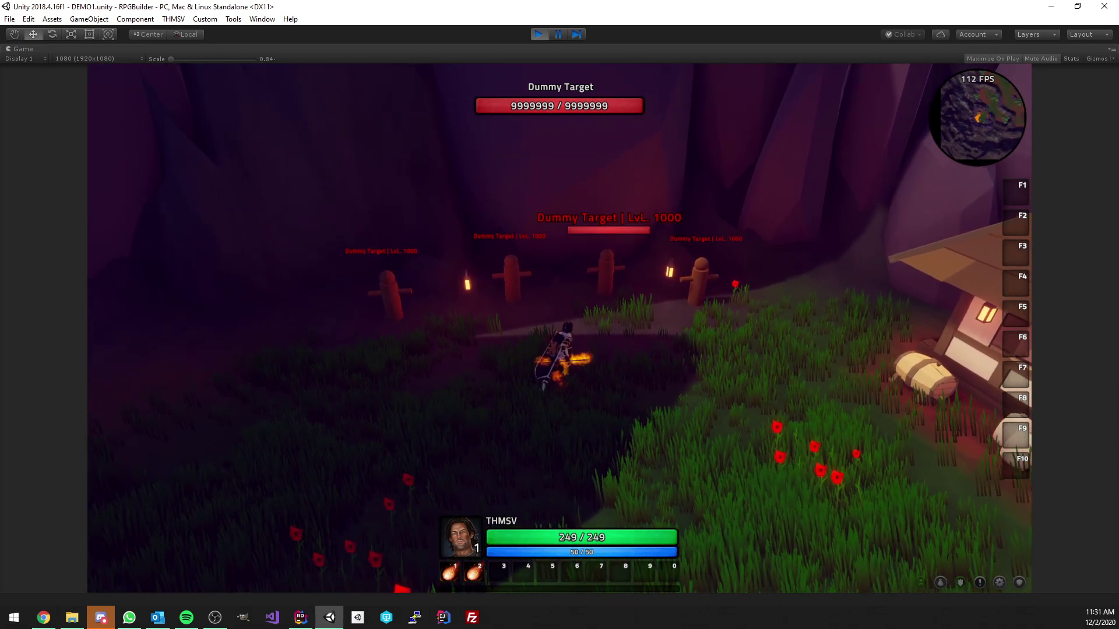
{"action": "left_click", "coordinate": [618, 349]}
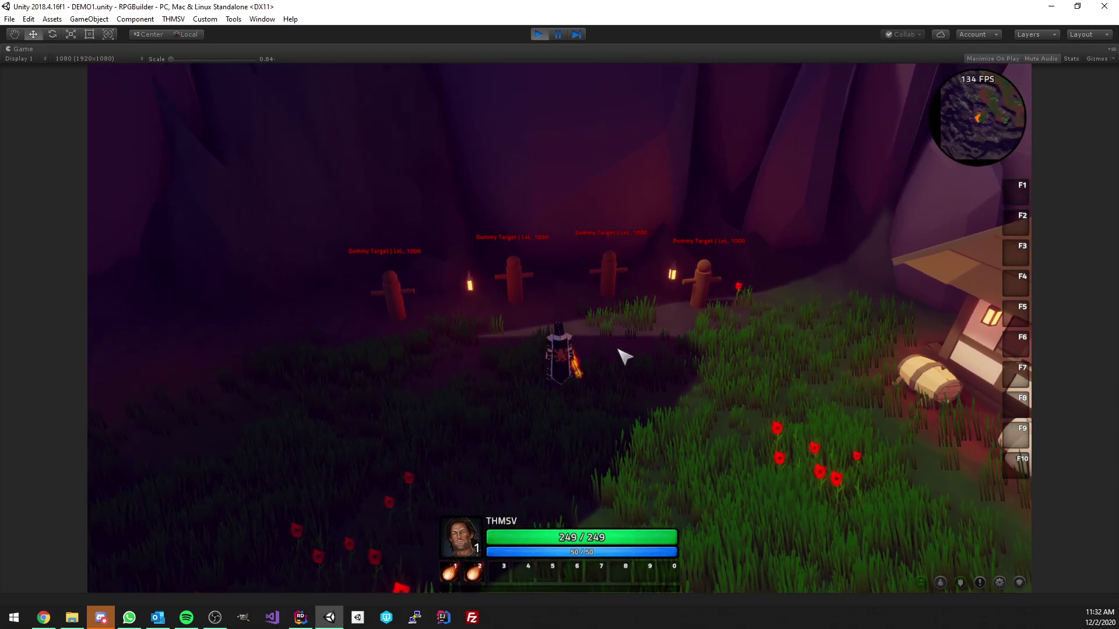
- Cast Fireball and Fireball 2 without a target to compare how their 360-degree projectile spreads hit the dummies
{"action": "key", "text": "1"}
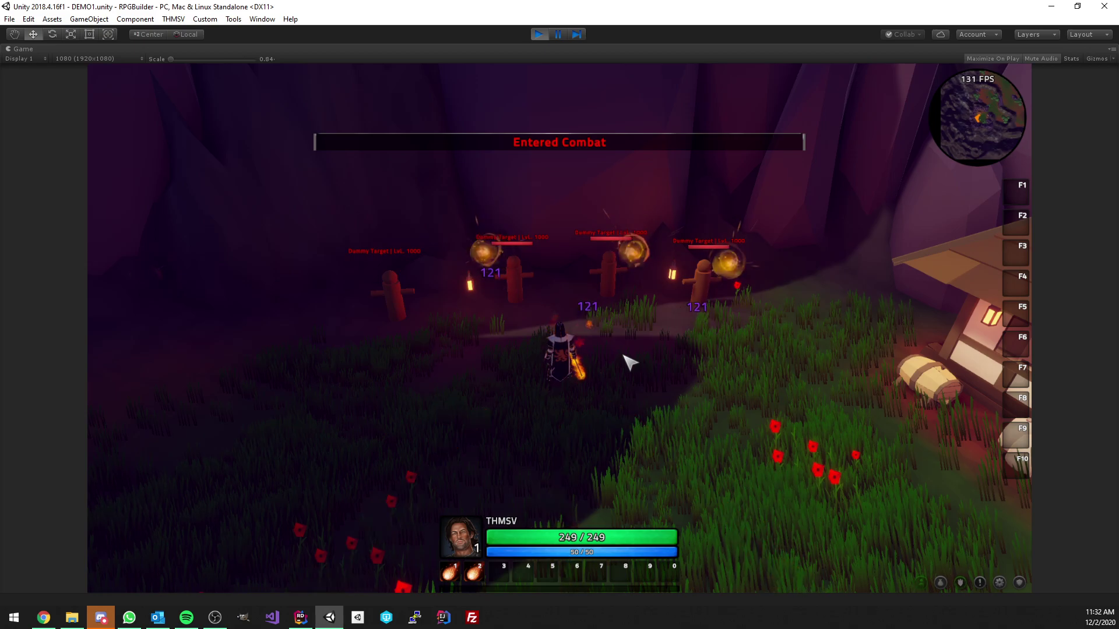
{"action": "key", "text": "2"}
{"action": "key", "text": "1"}
{"action": "key", "text": "1"}
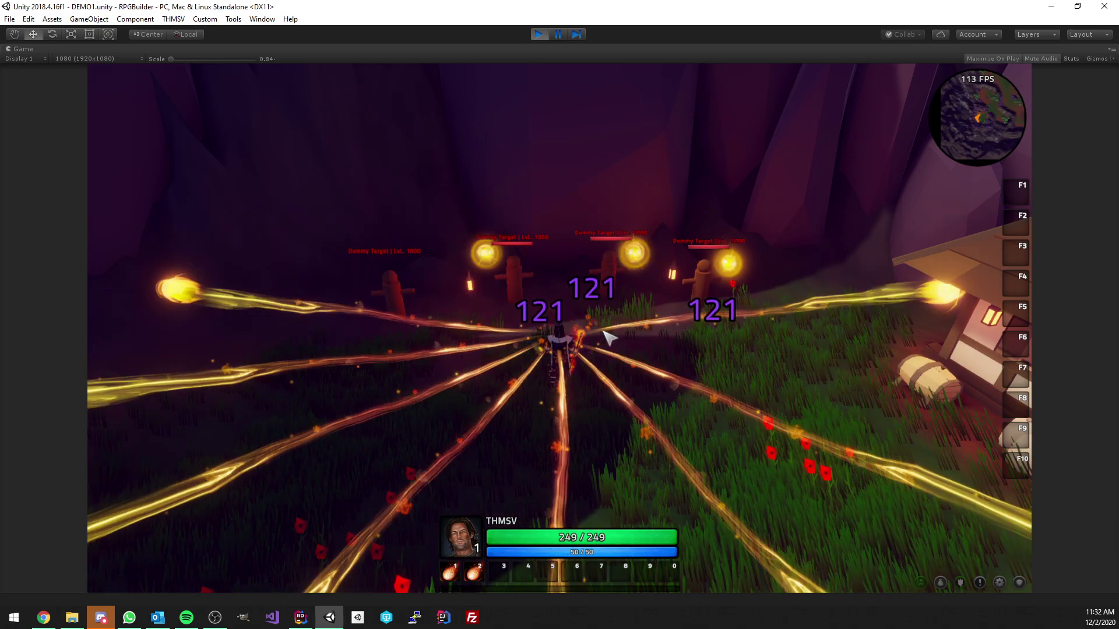
{"action": "key", "text": "2"}
- Cast Fireball near the Dummy Targets from overhead and low camera angles to examine which objects its projectiles hit
{"action": "right_click_drag", "start_coordinate": [707, 335], "coordinate": [719, 411]}
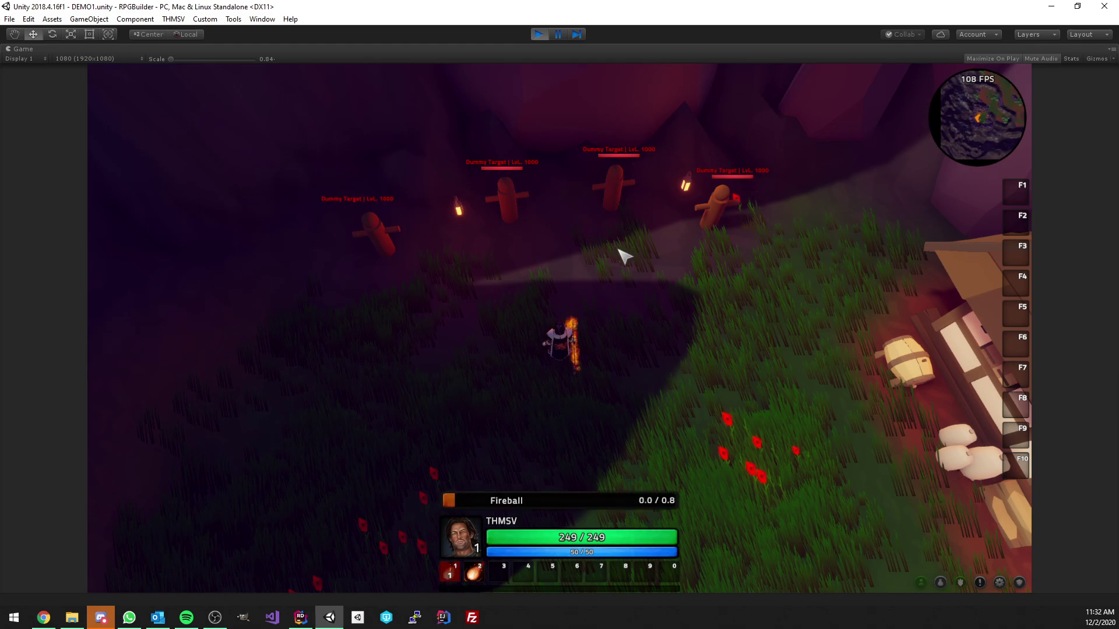
{"action": "key", "text": "1"}
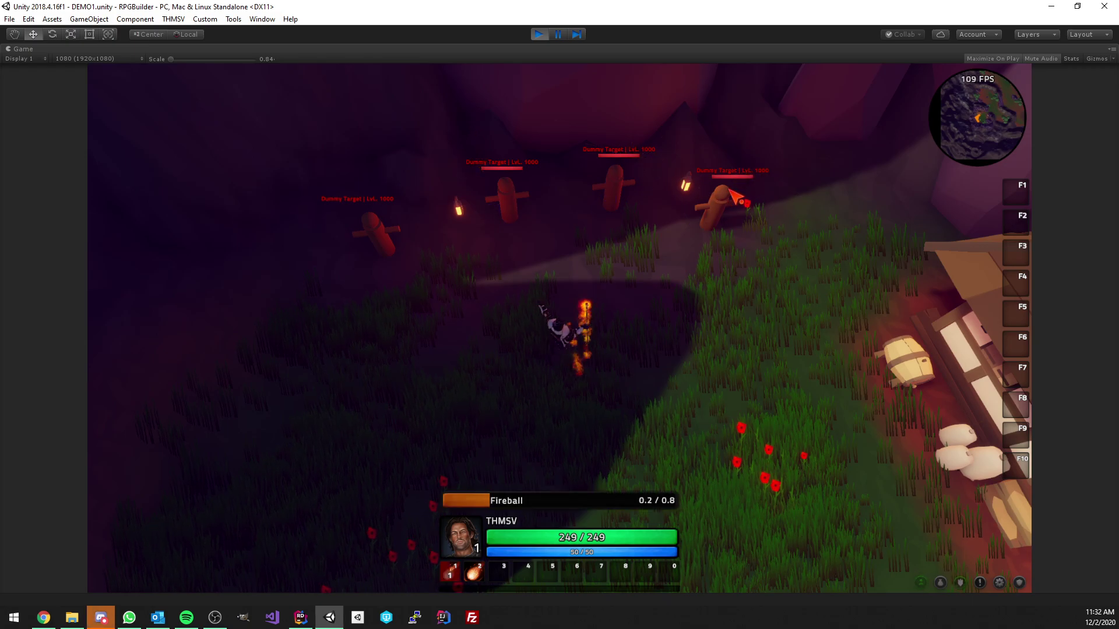
{"action": "right_click_drag", "start_coordinate": [554, 217], "coordinate": [667, 360]}
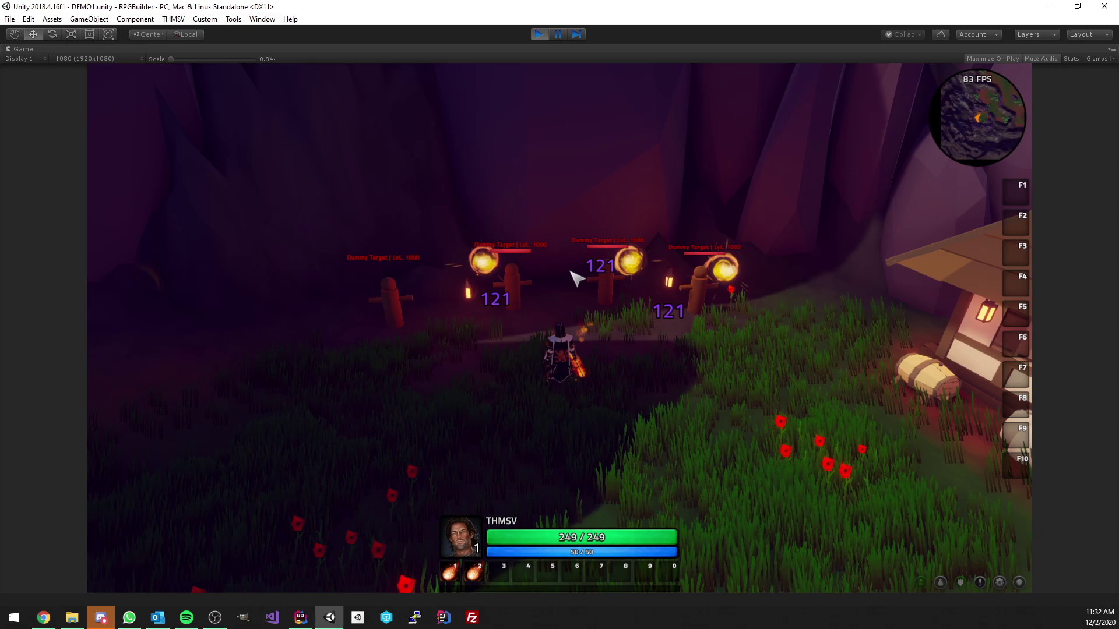
{"action": "key", "text": "1"}
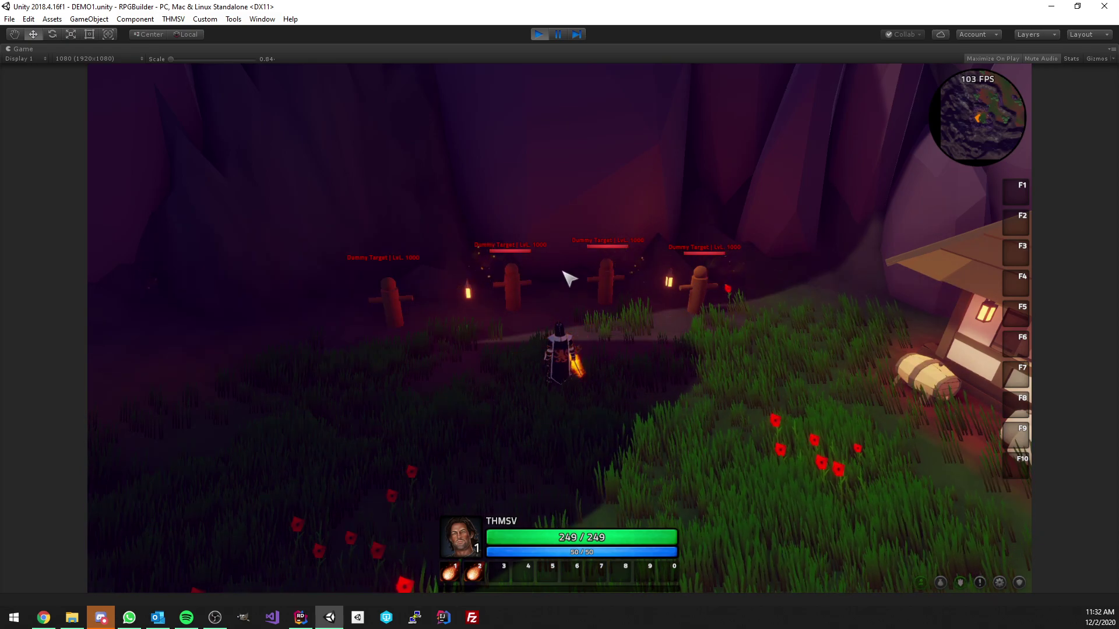
- Alternate Fireball 2 and Fireball casts facing the dummies to compare their projectile collisions with the rocks and barrel
{"action": "key", "text": "2"}
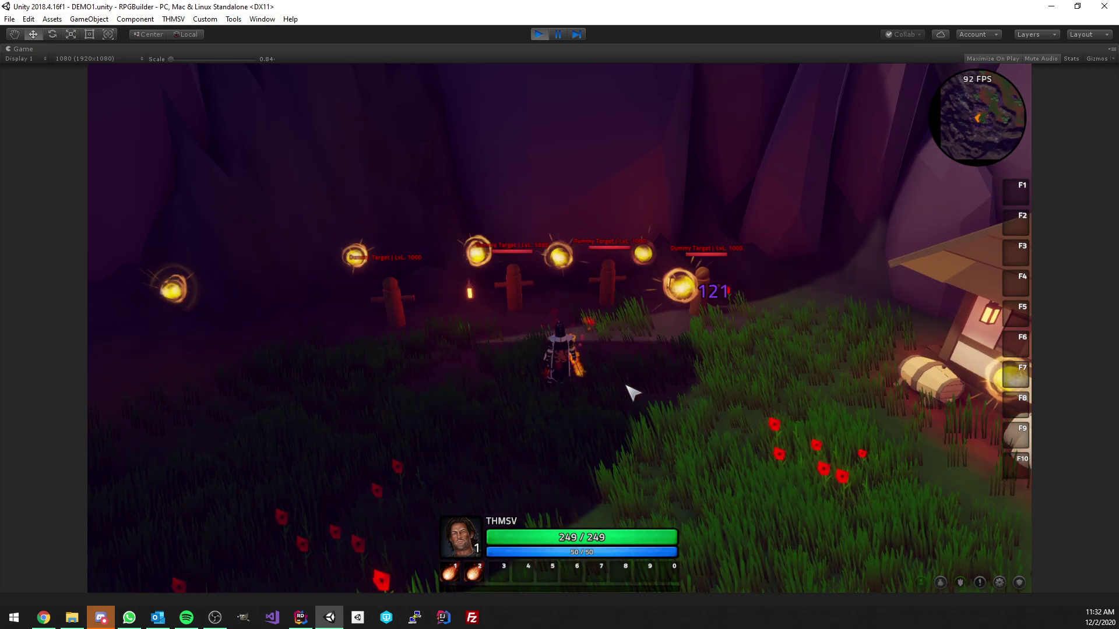
{"action": "key", "text": "2"}
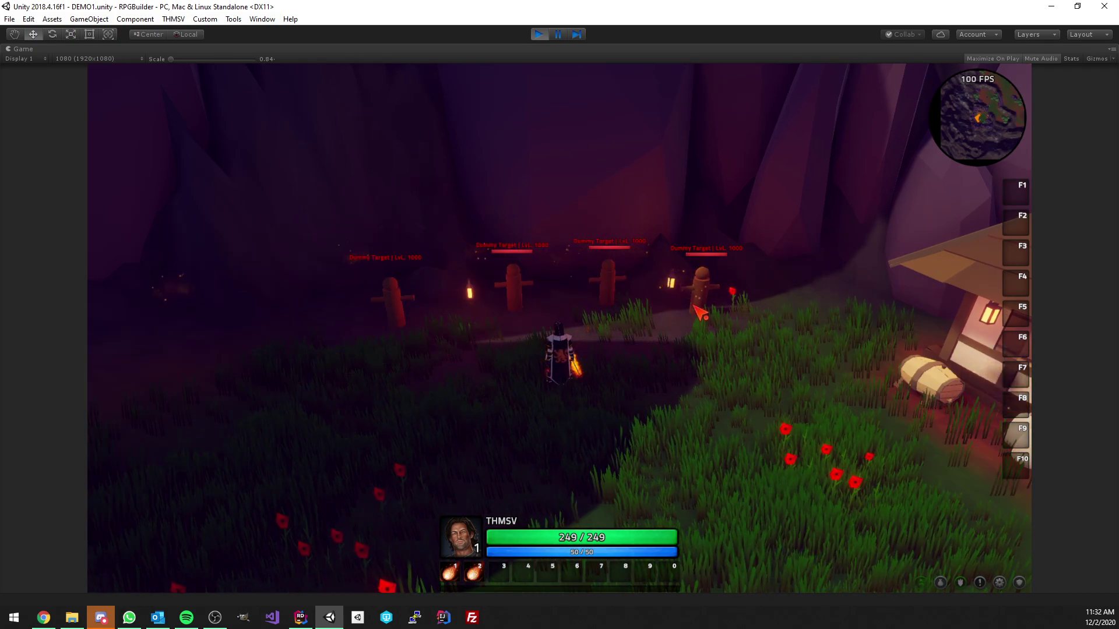
{"action": "key", "text": "1"}
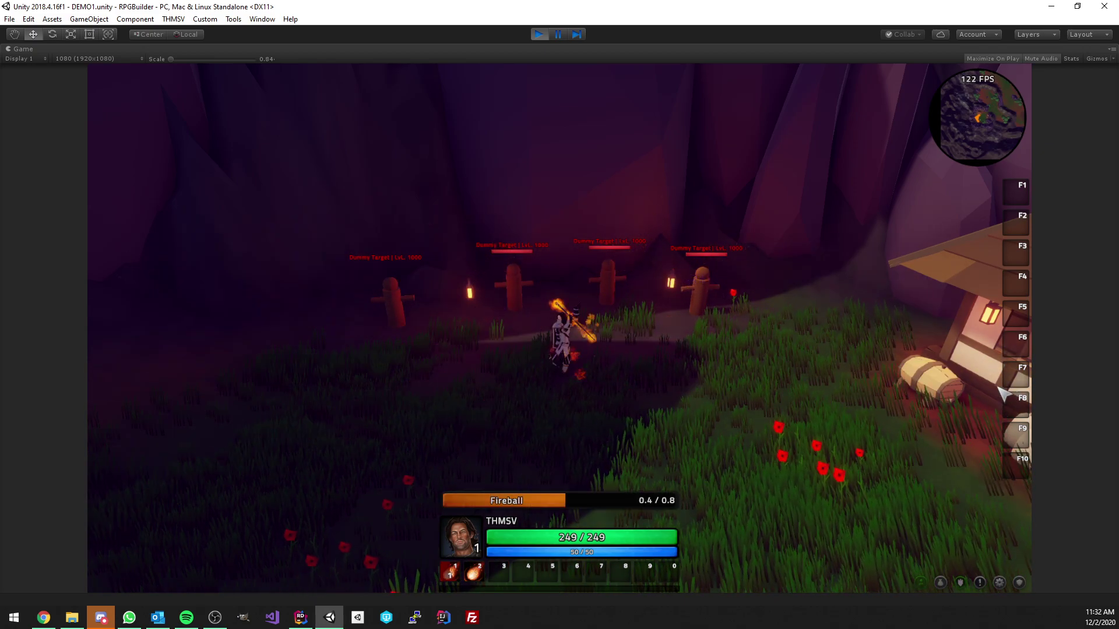
{"action": "key", "text": "2"}
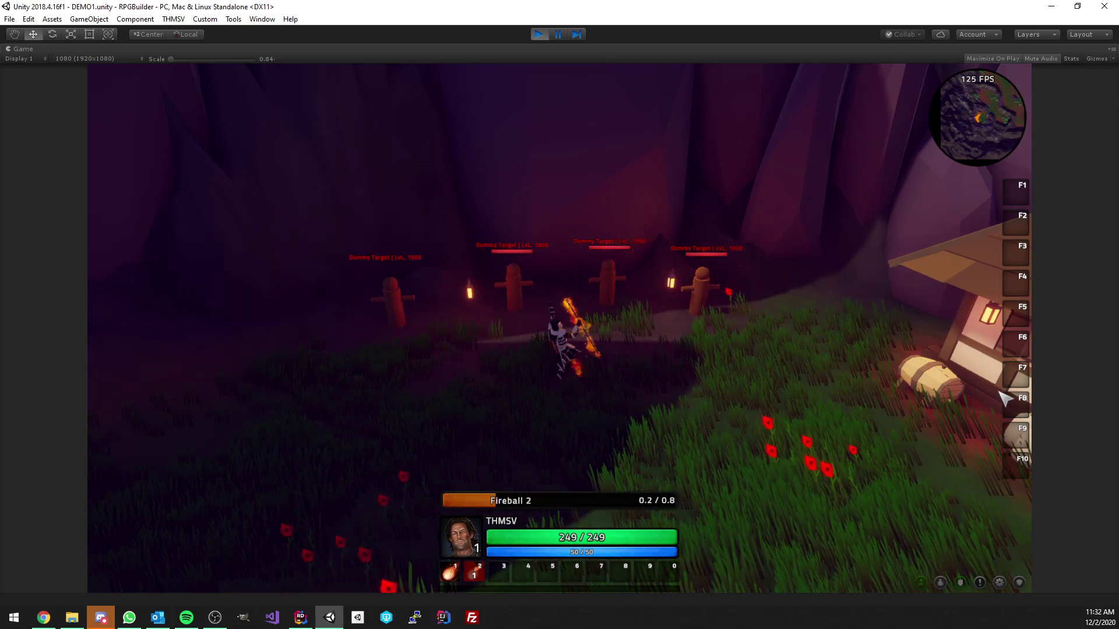
{"action": "key", "text": "2"}
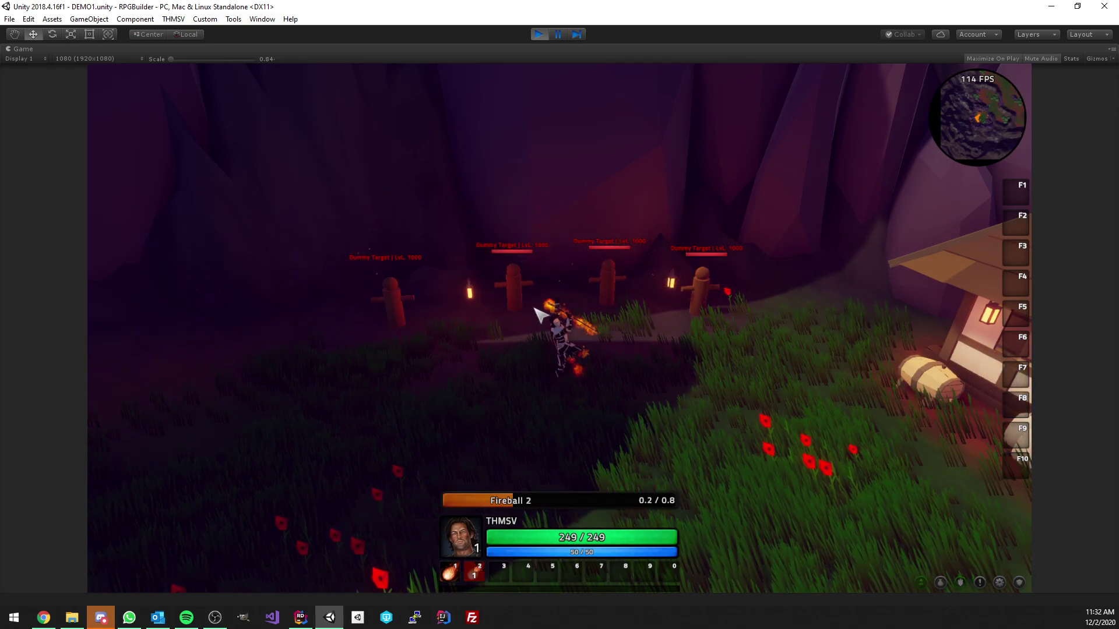
{"action": "key", "text": "2"}
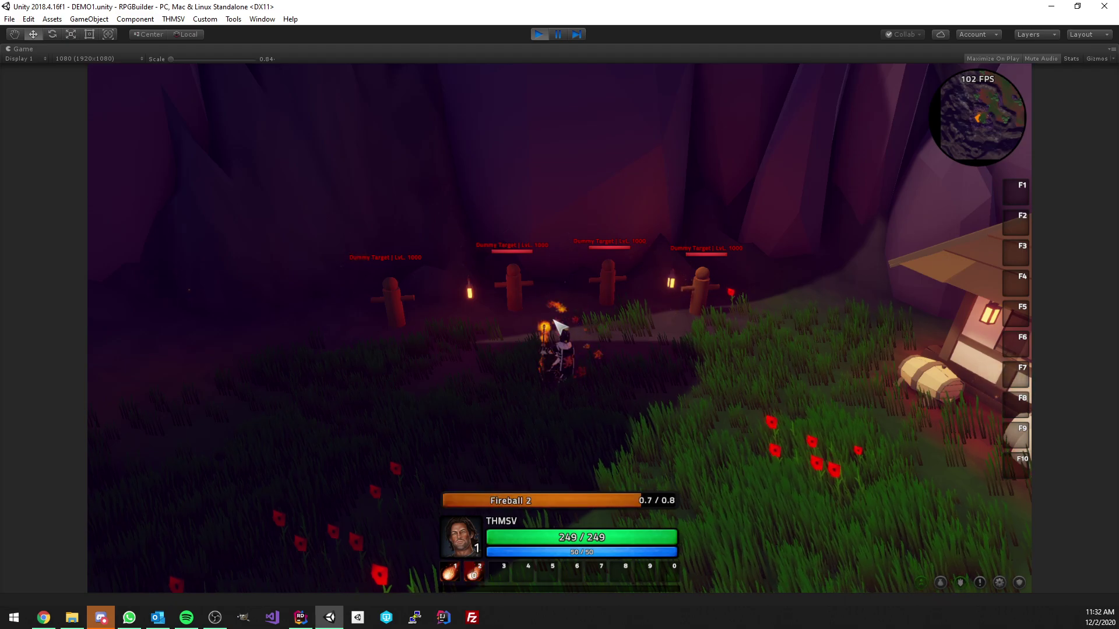
{"action": "right_click_drag", "start_coordinate": [564, 325], "coordinate": [533, 284]}
{"action": "key", "text": "2"}
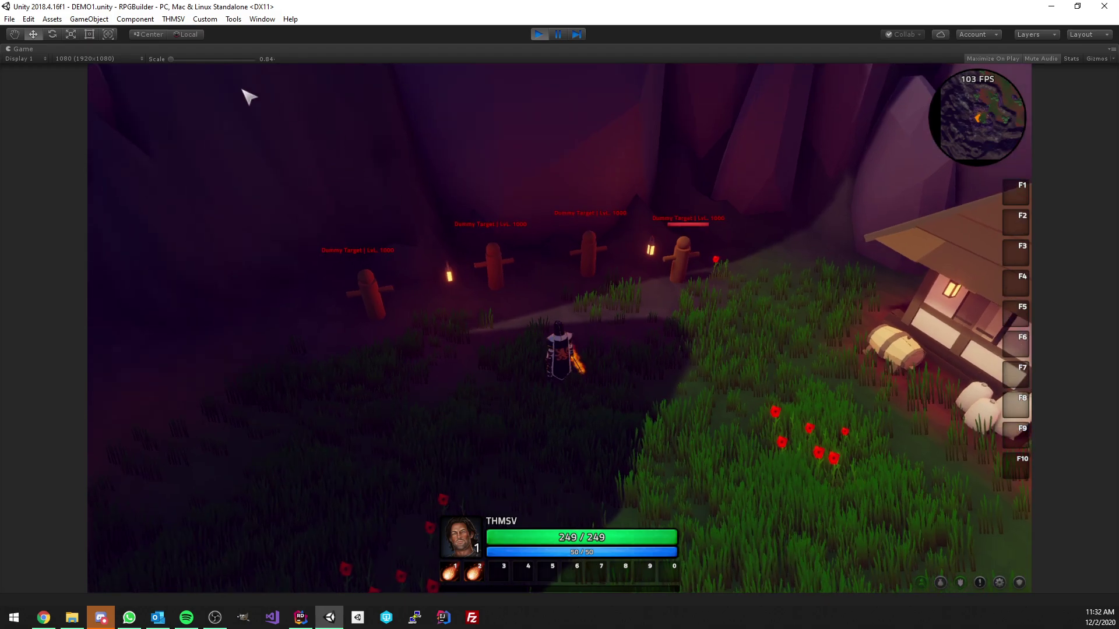
- Set Fireball's rank 1 projectile to speed 200, angle spread 0 and count 1 in RPG Builder, and save the ability
{"action": "left_click", "coordinate": [174, 19]}
{"action": "left_click", "coordinate": [187, 32]}
{"action": "left_click", "coordinate": [343, 321]}
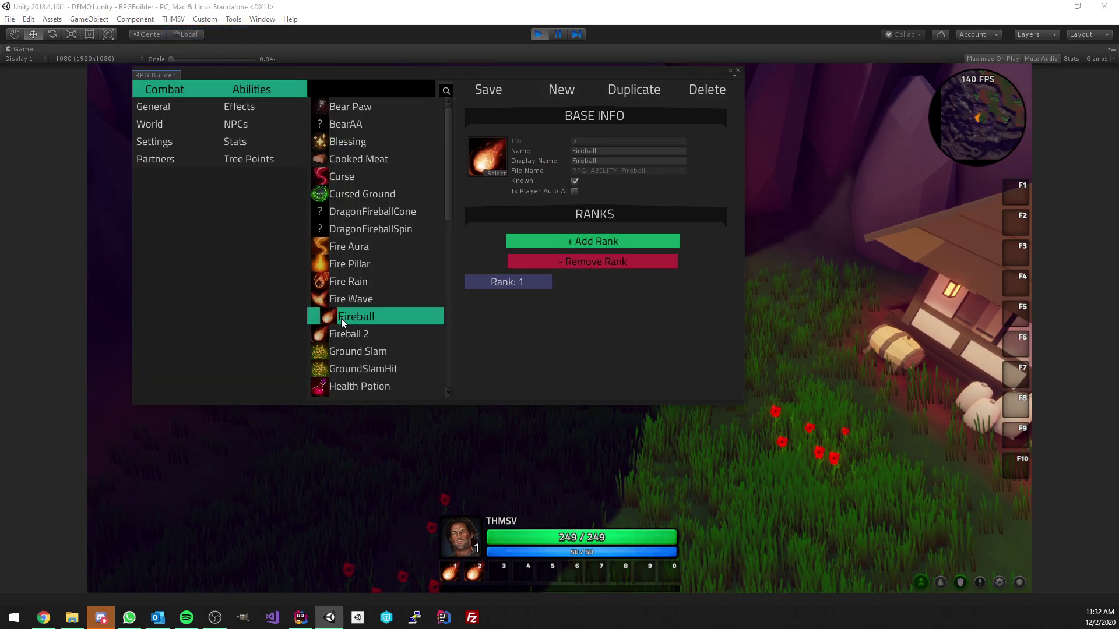
{"action": "scroll", "coordinate": [523, 282], "scroll_direction": "down", "scroll_amount": 10}
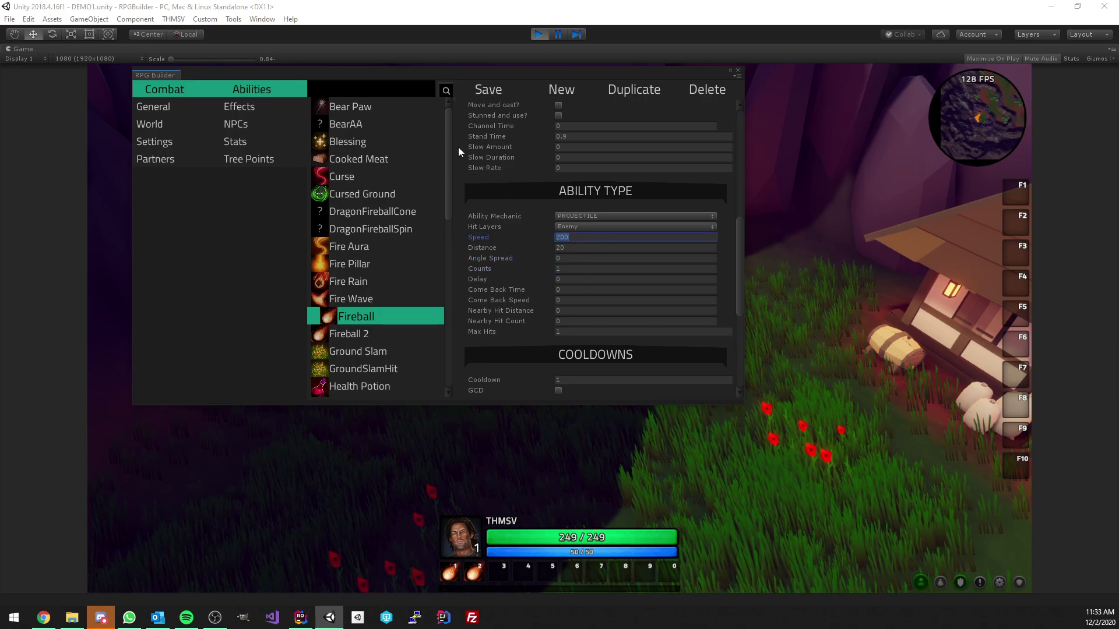
{"action": "left_click", "coordinate": [486, 89]}
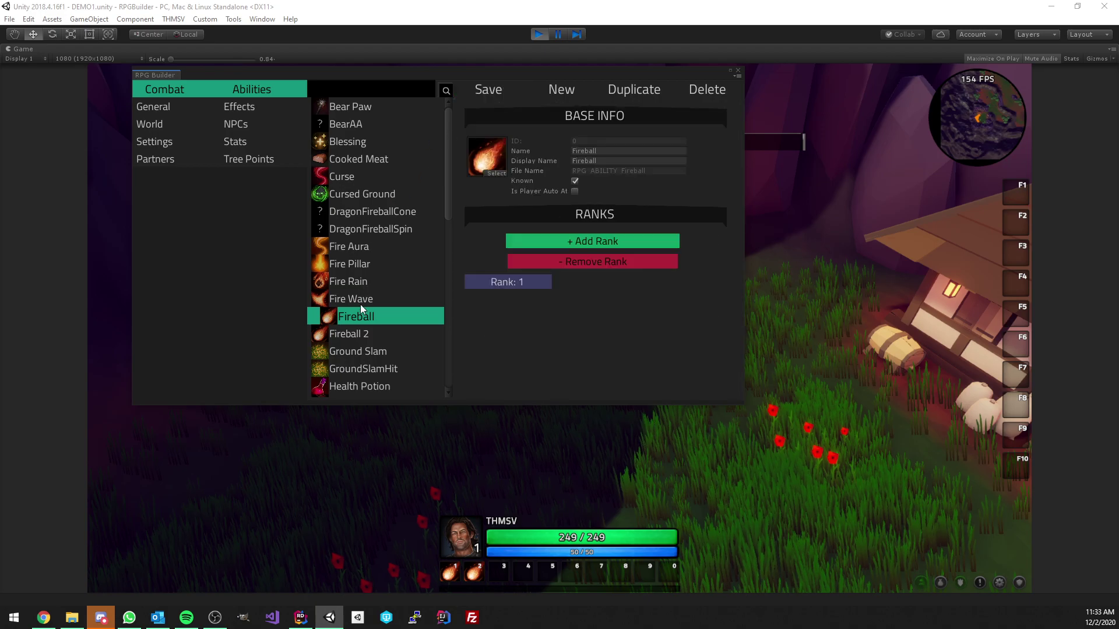
- Set Fireball 2's rank 1 projectile to speed 200, angle spread 0 and count 1, save it, and close RPG Builder
{"action": "left_click", "coordinate": [491, 281]}
{"action": "scroll", "coordinate": [527, 270], "scroll_direction": "down", "scroll_amount": 10}
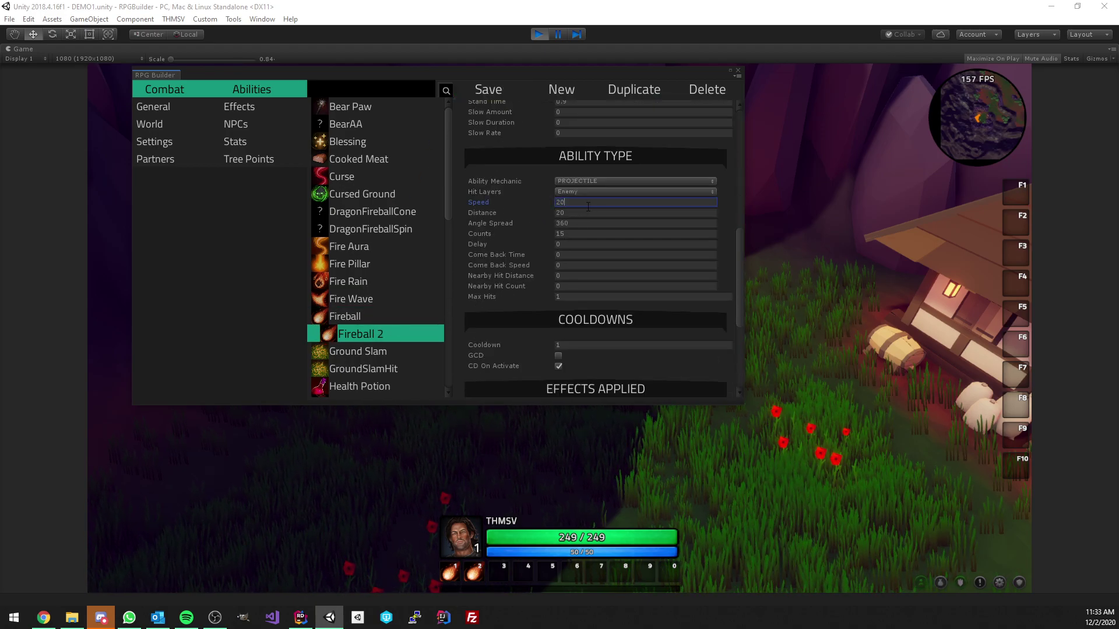
{"action": "left_click", "coordinate": [575, 231]}
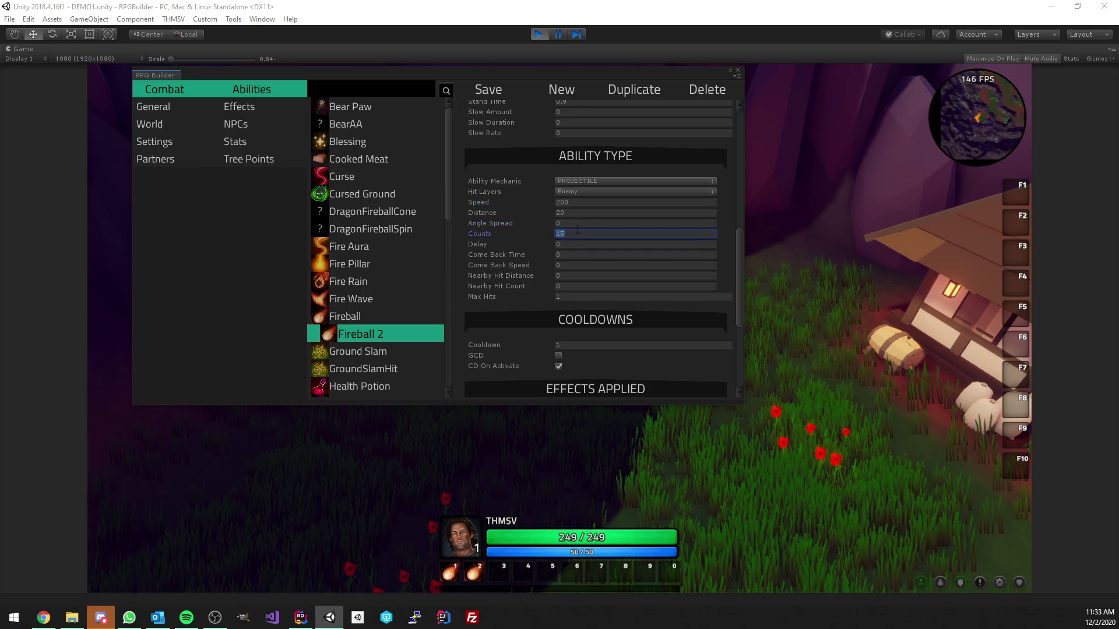
{"action": "type", "text": "1"}
{"action": "left_click", "coordinate": [503, 93]}
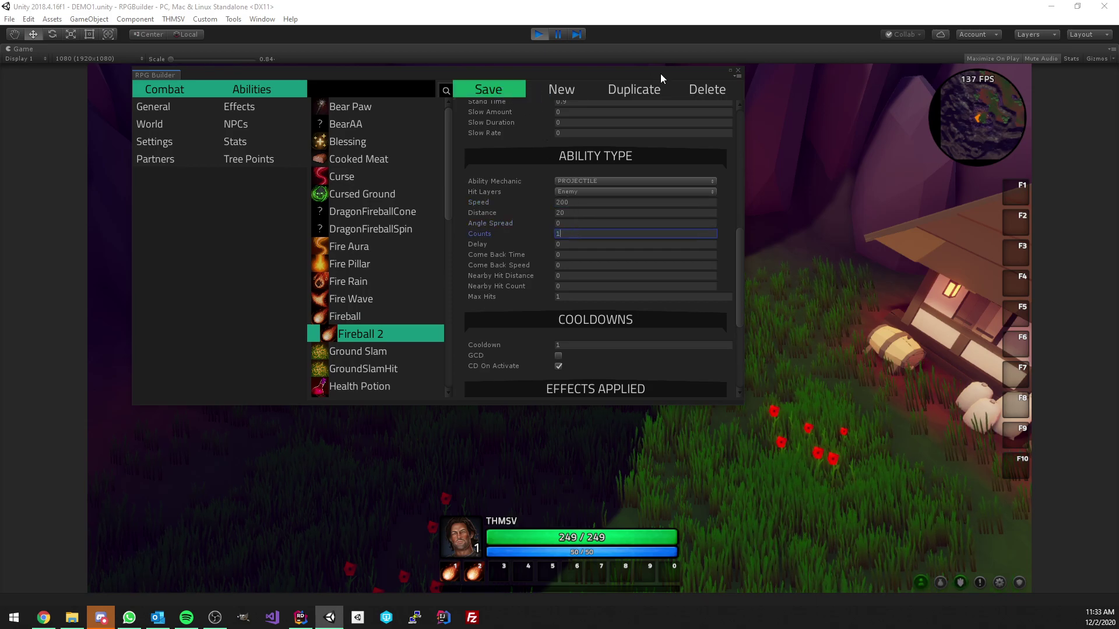
{"action": "left_click", "coordinate": [738, 70]}
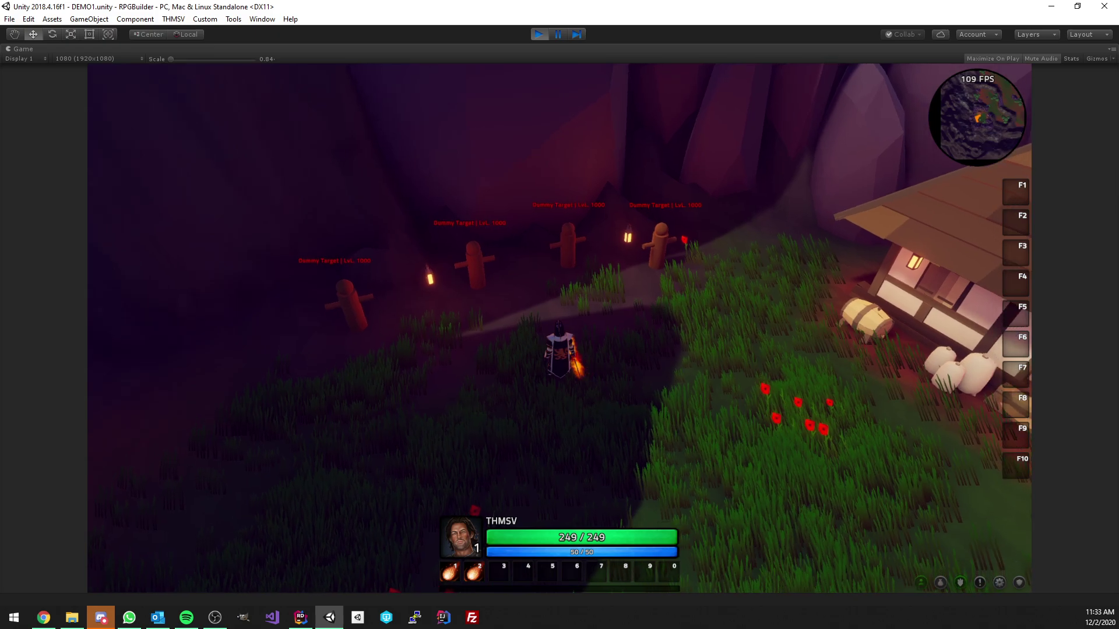
- Cast the single-projectile Fireball facing away from and then towards the Dummy Targets to examine its flight at the higher speed
{"action": "key", "text": "1"}
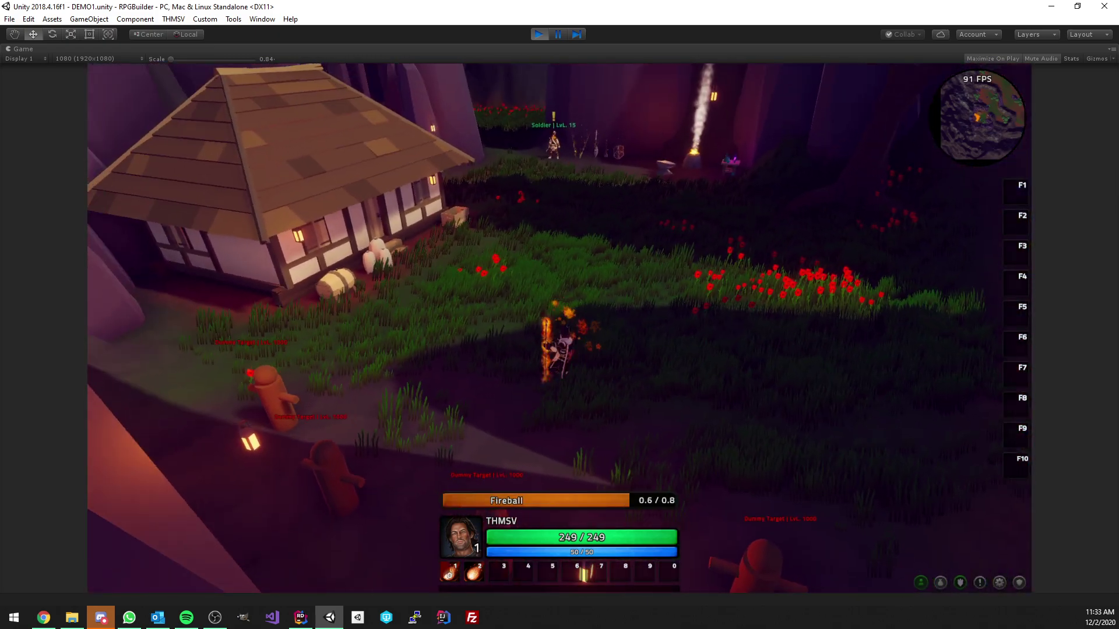
{"action": "key", "text": "1"}
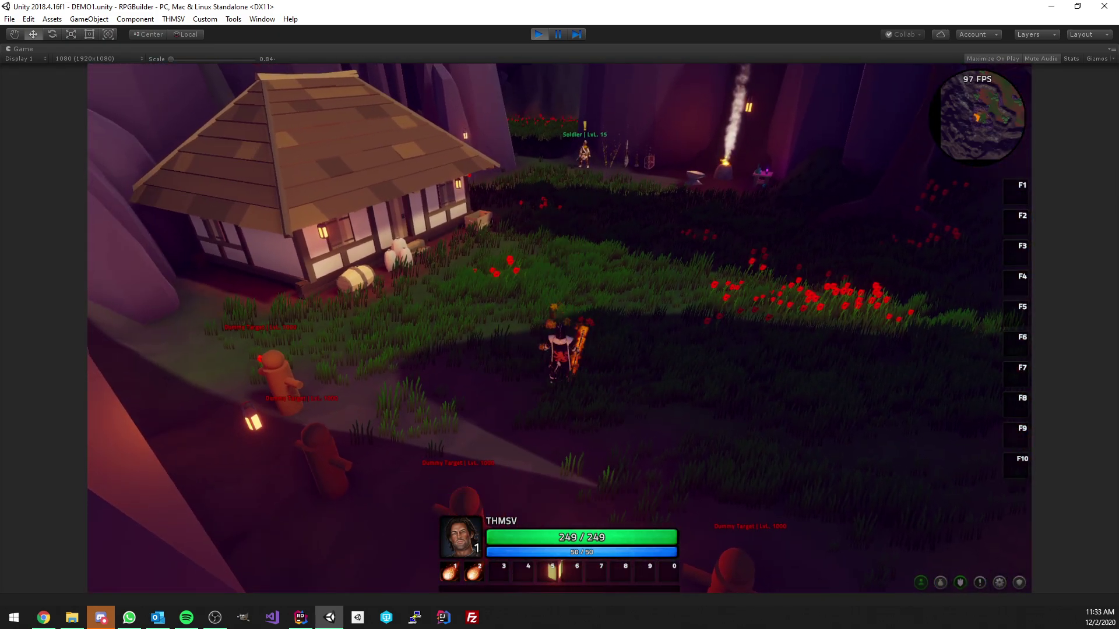
{"action": "key", "text": "1"}
{"action": "right_click_drag", "start_coordinate": [670, 357], "coordinate": [624, 364]}
{"action": "right_click_drag", "start_coordinate": [517, 368], "coordinate": [487, 366]}
{"action": "key", "text": "1"}
{"action": "key", "text": "1"}
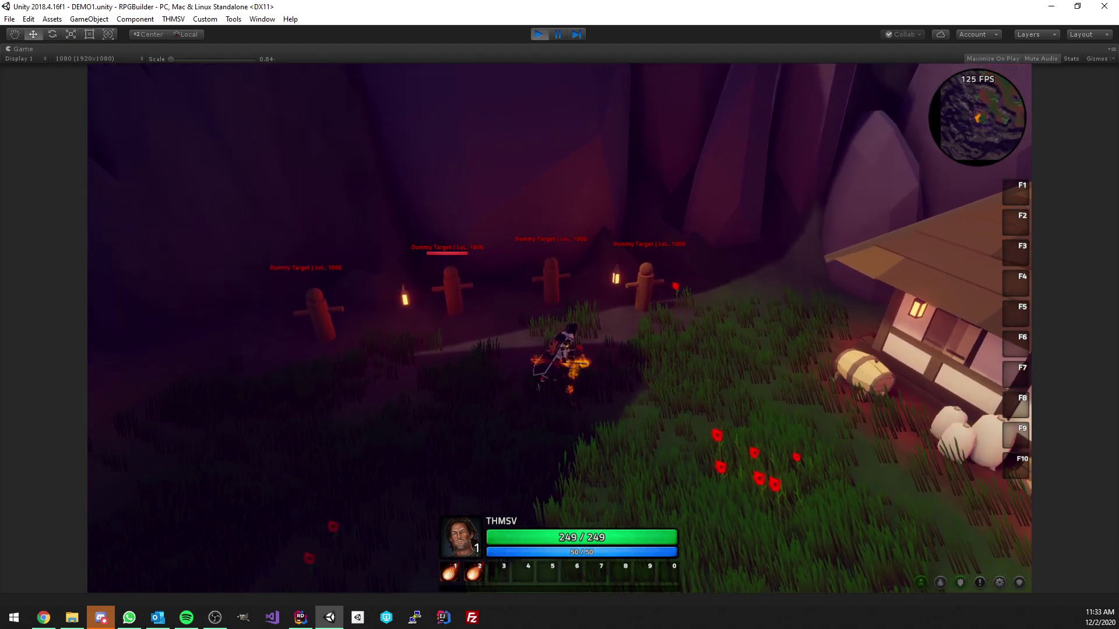
- Reposition the character in front of the Dummy Targets and cast Fireball from different facing directions to check its hits
{"action": "key", "text": "1"}
{"action": "right_click_drag", "start_coordinate": [569, 393], "coordinate": [502, 397]}
{"action": "key", "text": "s"}
{"action": "key", "text": "w"}
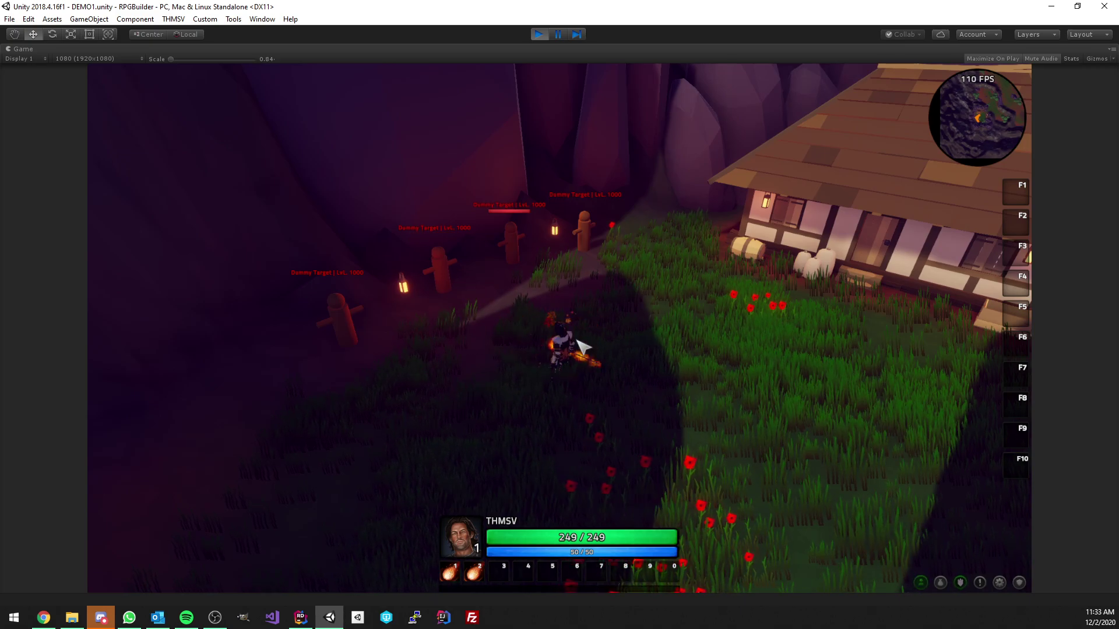
{"action": "key", "text": "1"}
{"action": "right_click_drag", "start_coordinate": [577, 341], "coordinate": [513, 321]}
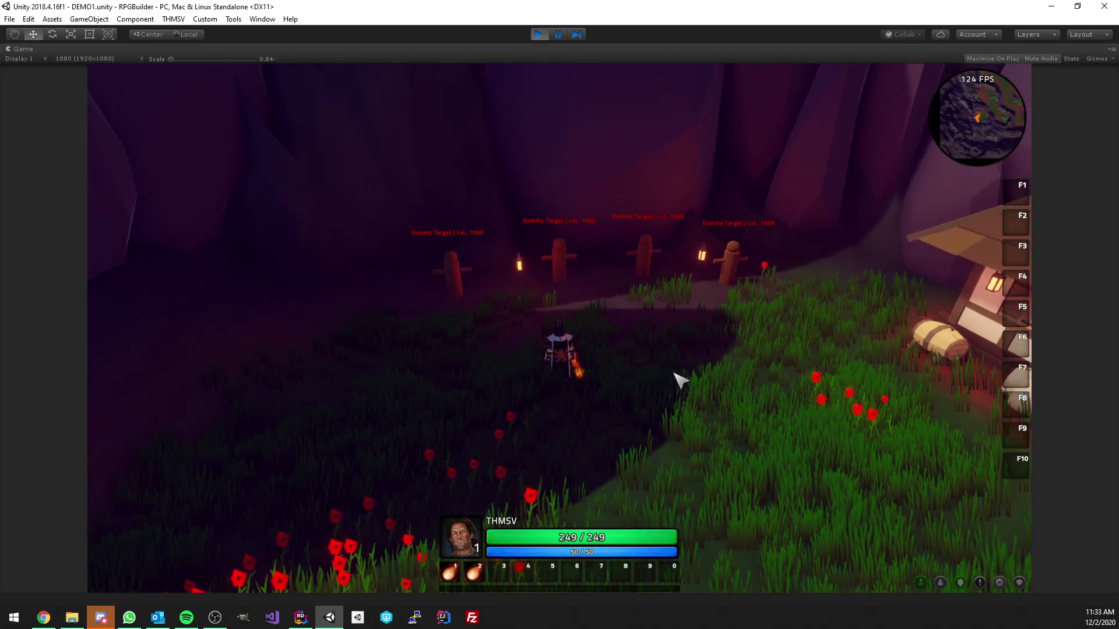
- Cast Fireball repeatedly while facing the row of Dummy Targets to examine how its fast projectile registers hits
{"action": "key", "text": "1"}
{"action": "right_click_drag", "start_coordinate": [680, 380], "coordinate": [680, 380]}
{"action": "key", "text": "1"}
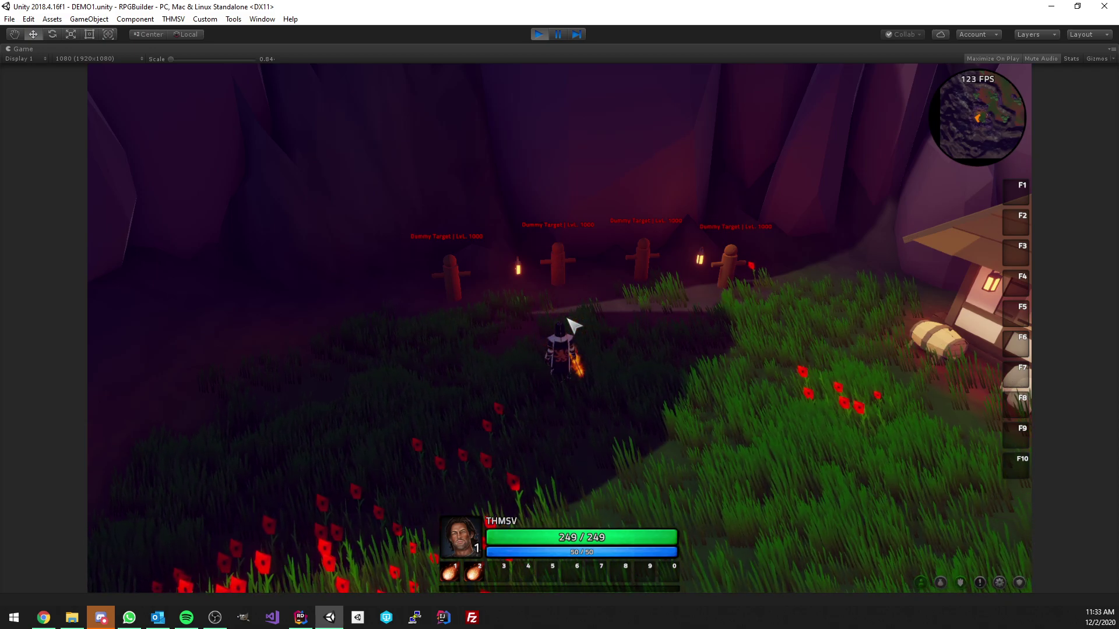
{"action": "key", "text": "1"}
{"action": "right_click_drag", "start_coordinate": [564, 322], "coordinate": [639, 334]}
{"action": "key", "text": "1"}
{"action": "key", "text": "1"}
{"action": "key", "text": "1"}
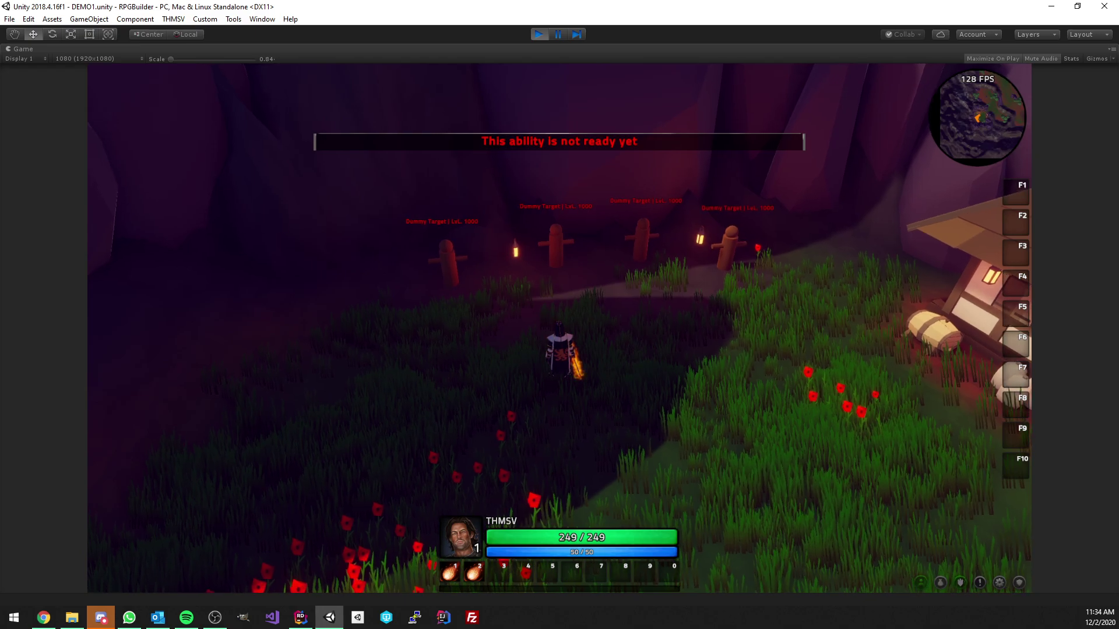
- Cast Fireball 2 repeatedly at the Dummy Target straight ahead to examine where its impact effect appears at speed 200
{"action": "key", "text": "1"}
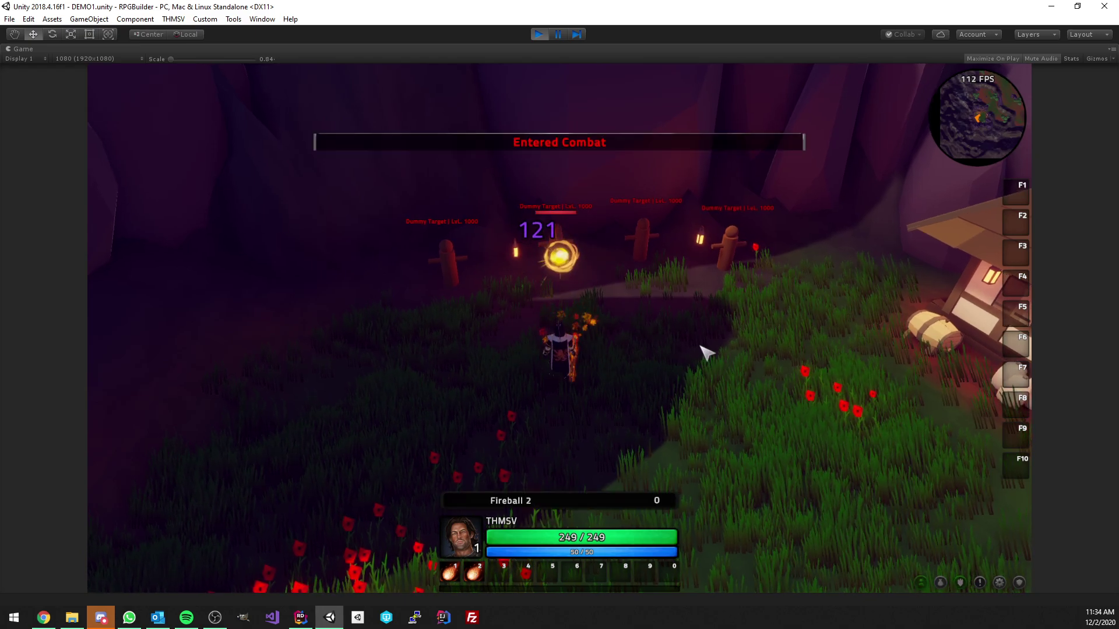
{"action": "key", "text": "2"}
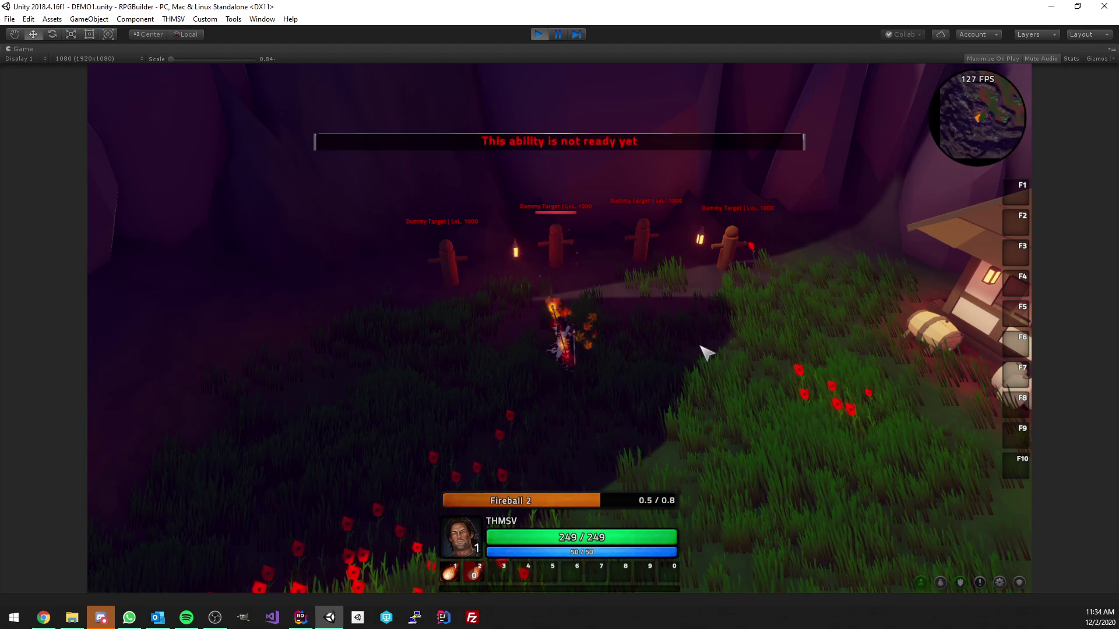
{"action": "key", "text": "2"}
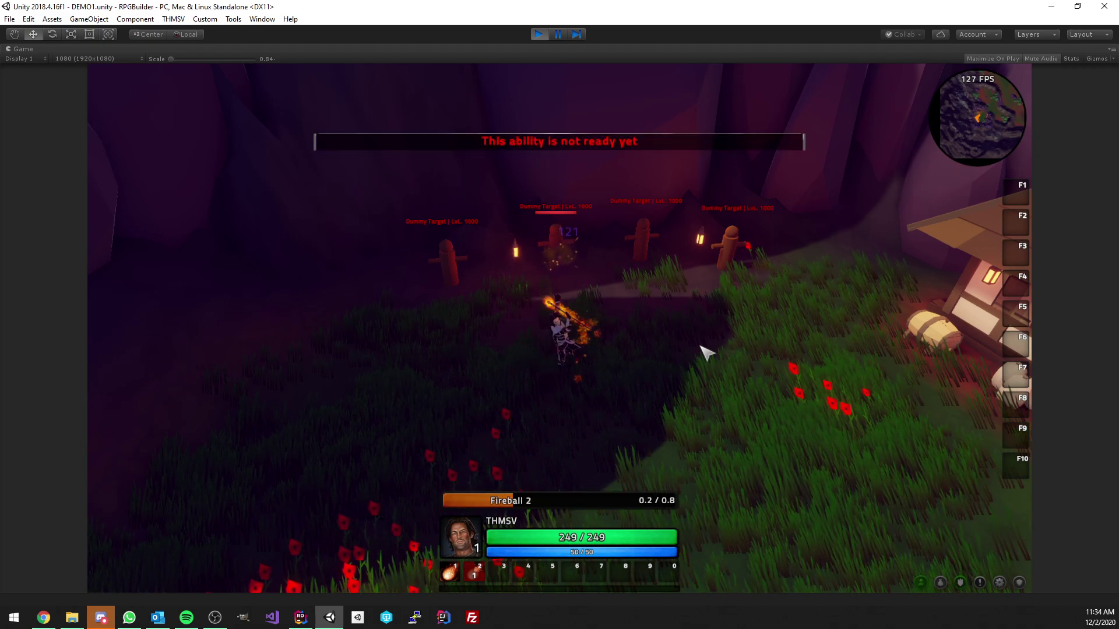
{"action": "key", "text": "2"}
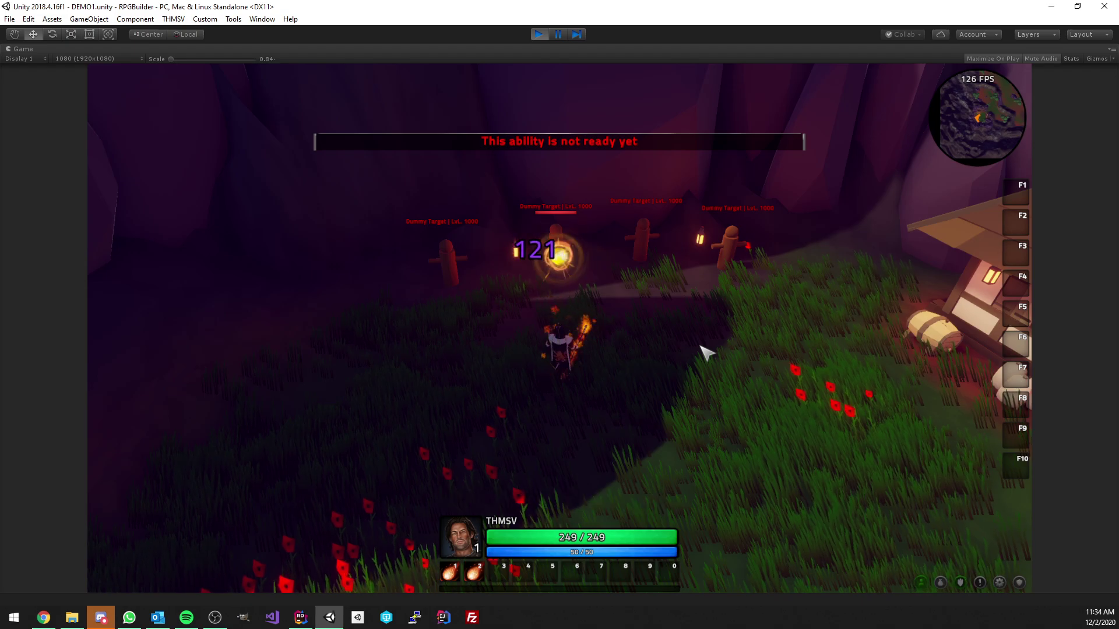
{"action": "key", "text": "2"}
{"action": "key", "text": "2"}
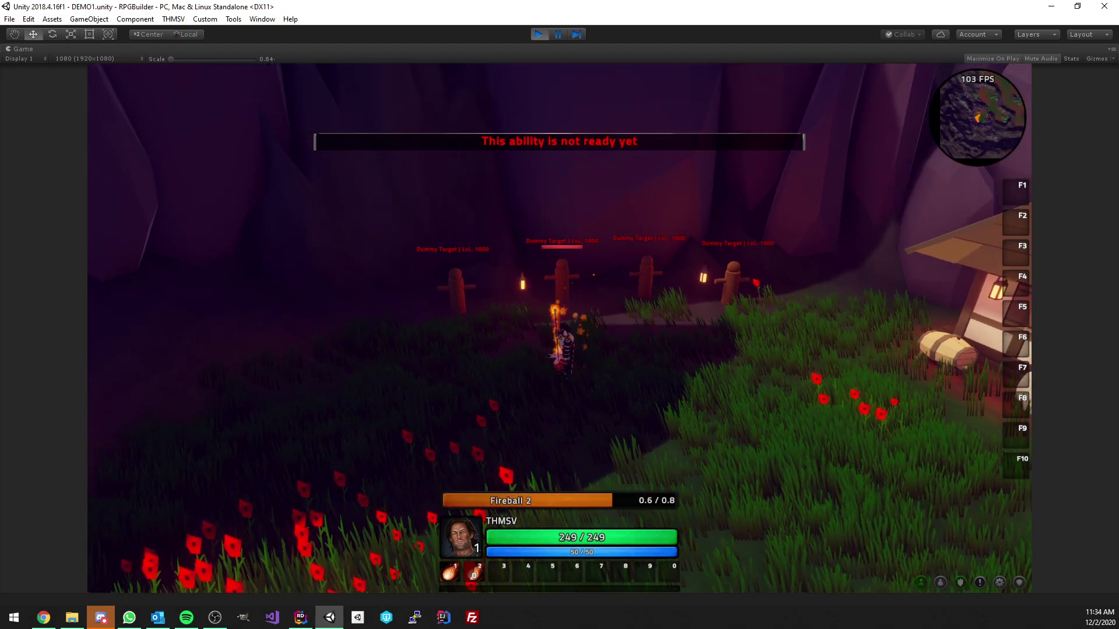
{"action": "key", "text": "2"}
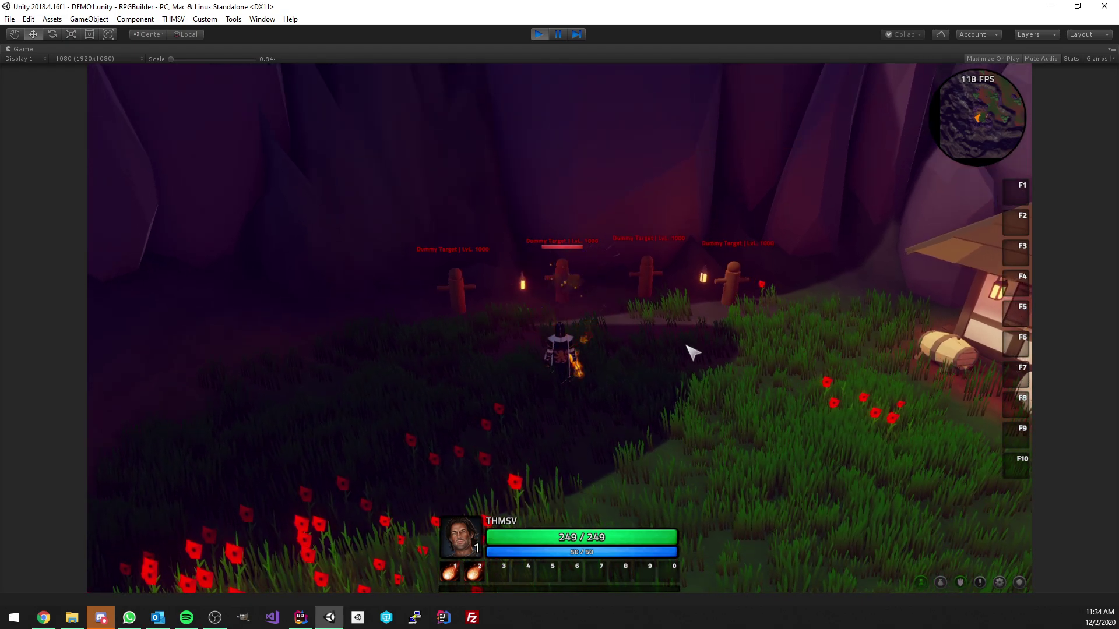
{"action": "key", "text": "2"}
{"action": "key", "text": "2"}
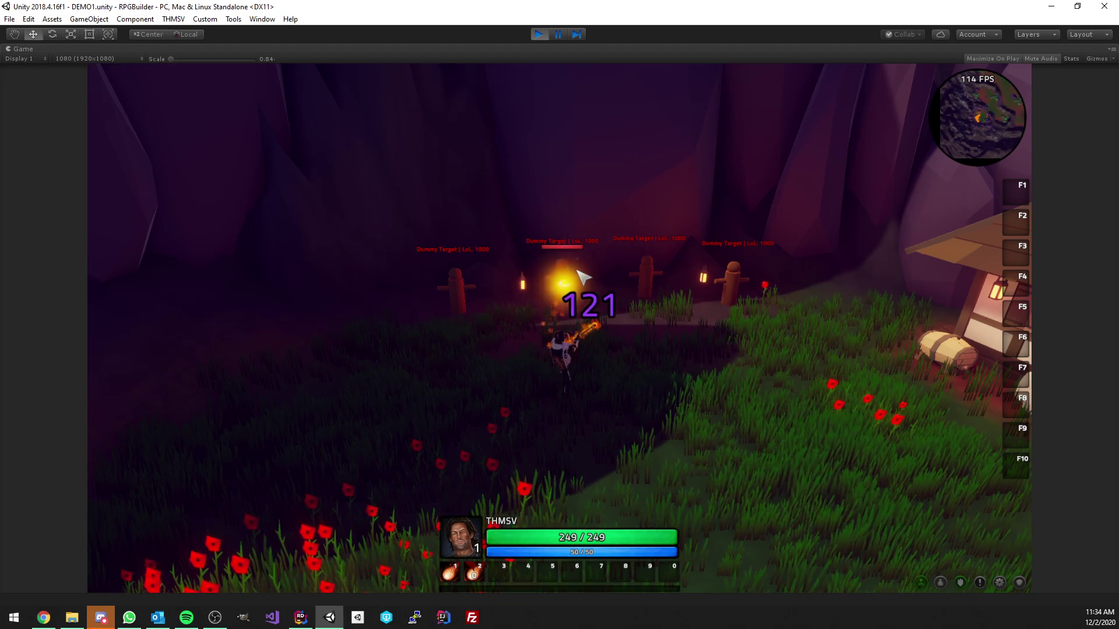
{"action": "key", "text": "2"}
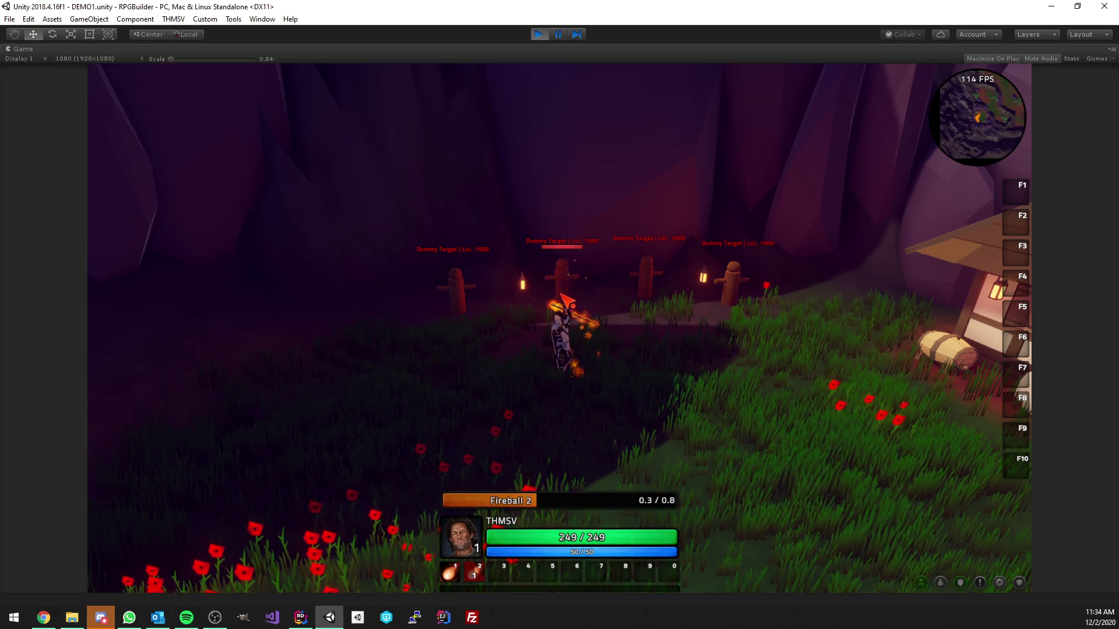
{"action": "key", "text": "2"}
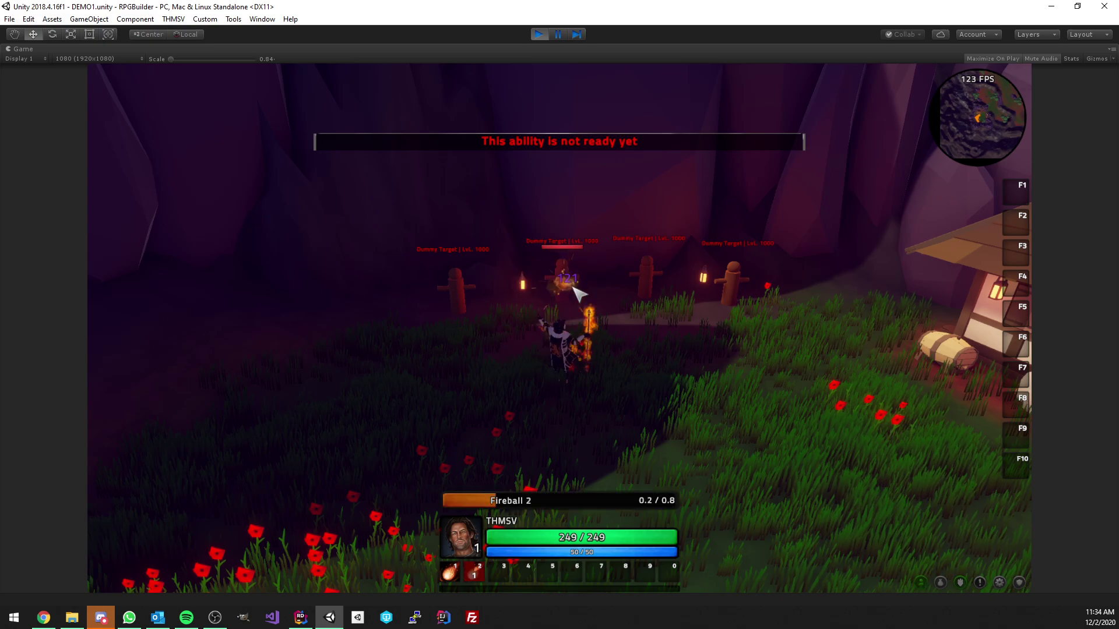
{"action": "key", "text": "2"}
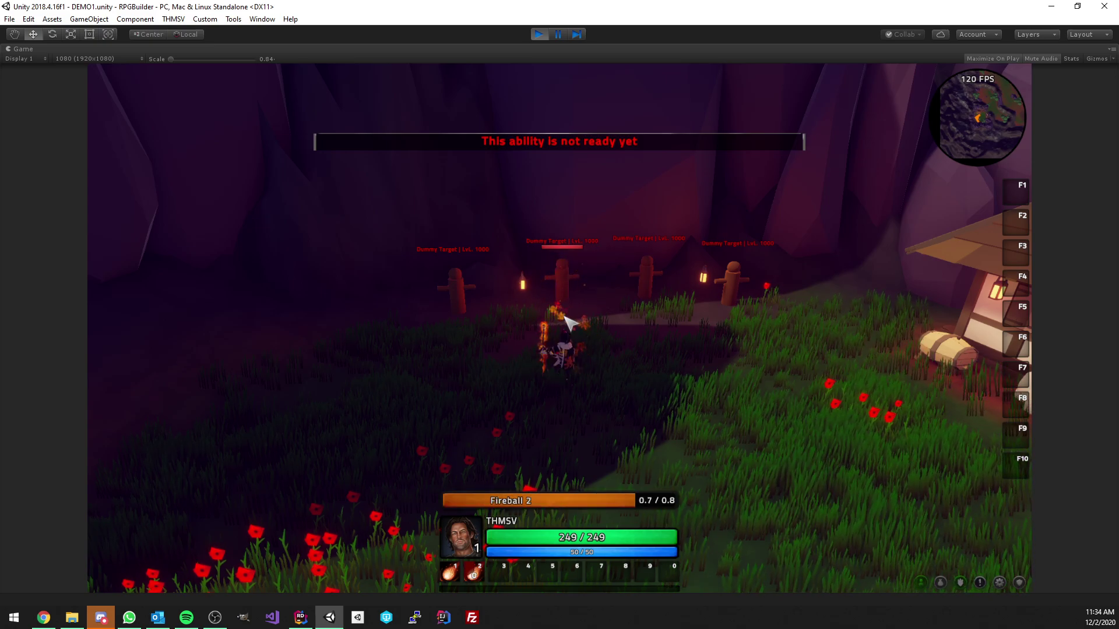
{"action": "key", "text": "2"}
{"action": "key", "text": "2"}
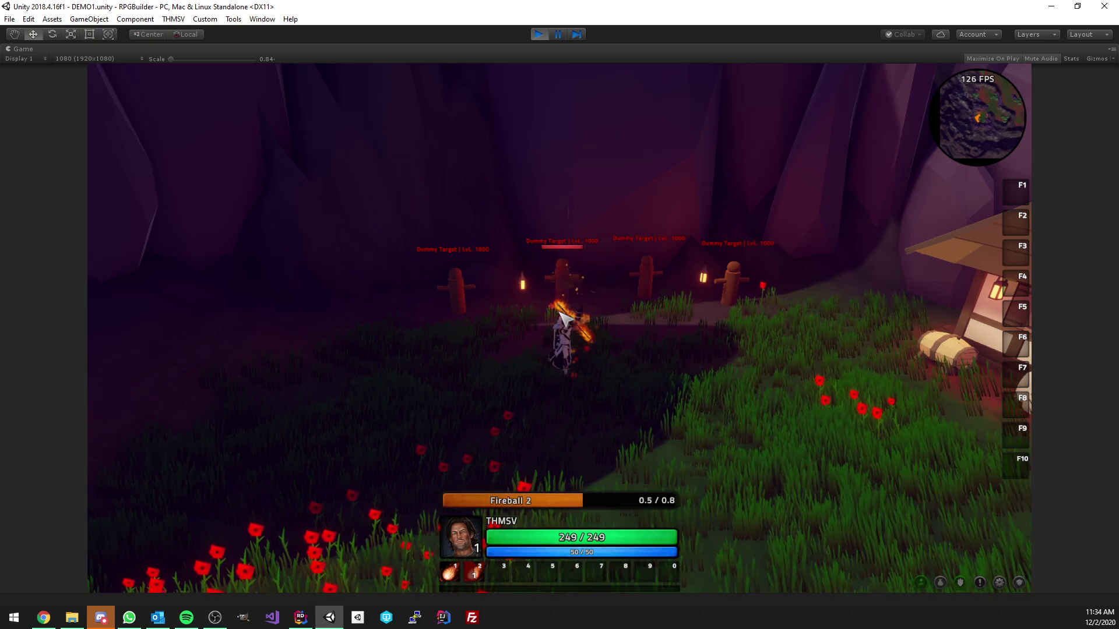
{"action": "key", "text": "2"}
{"action": "key", "text": "2"}
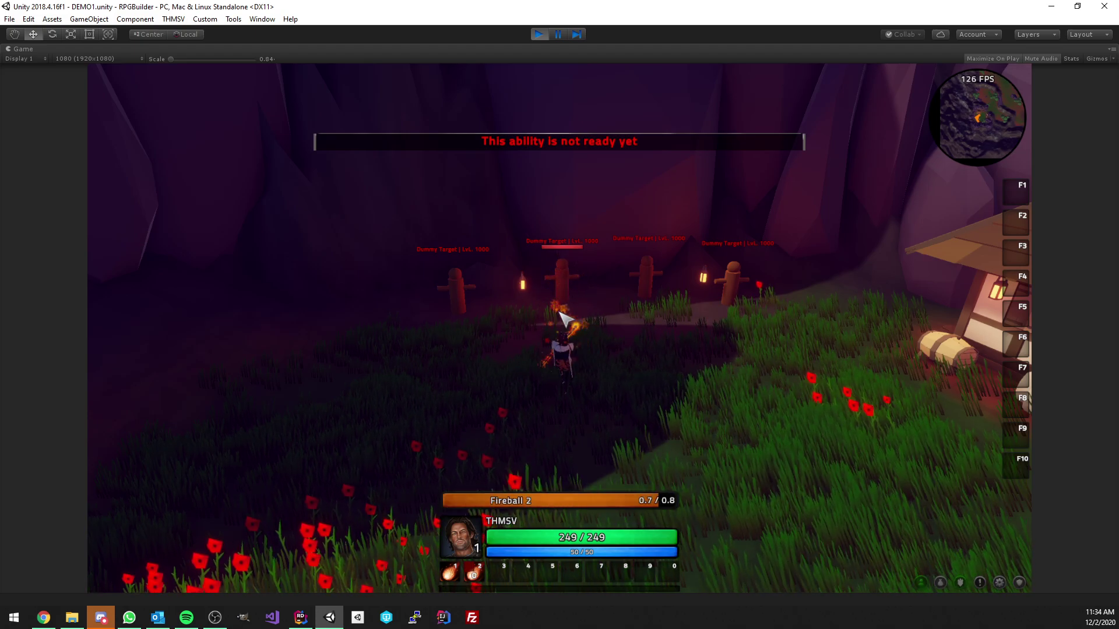
{"action": "key", "text": "2"}
{"action": "key", "text": "2"}
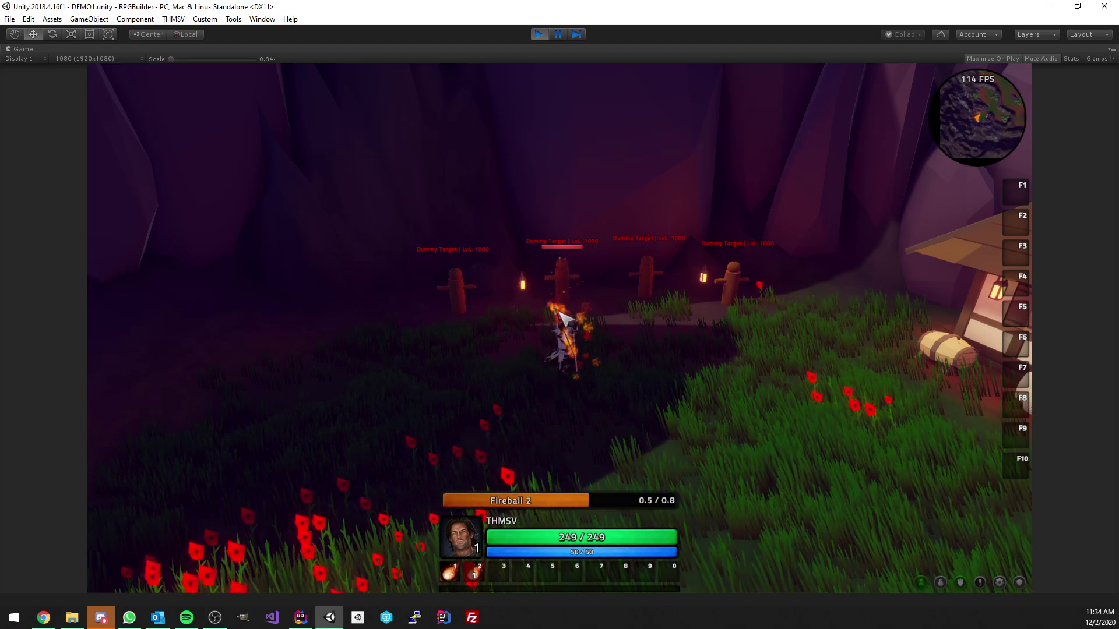
{"action": "key", "text": "2"}
{"action": "key", "text": "2"}
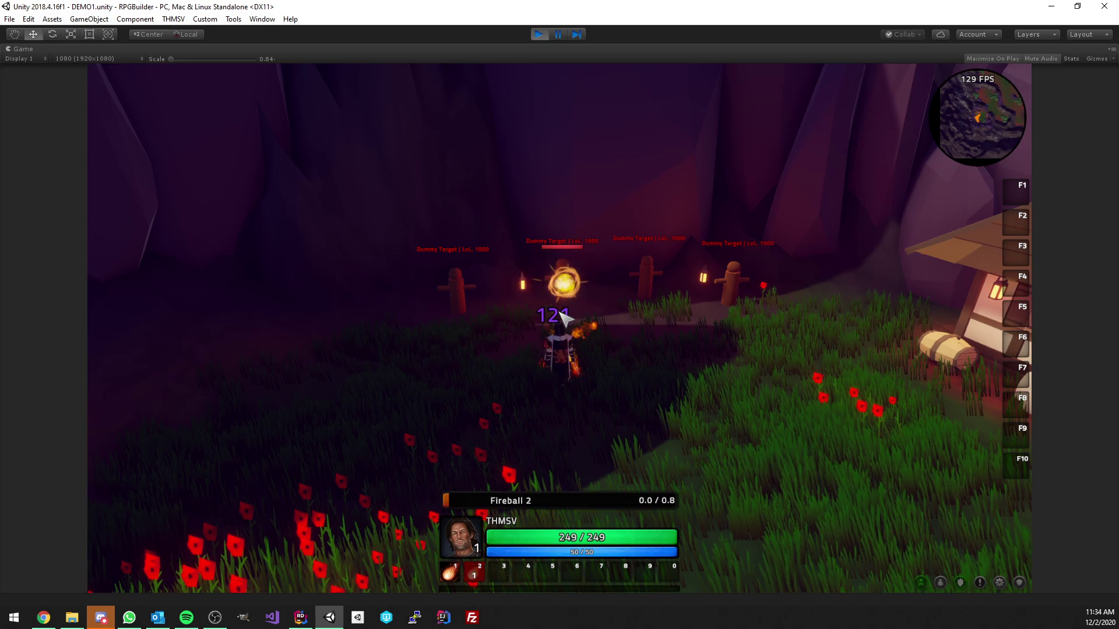
{"action": "key", "text": "2"}
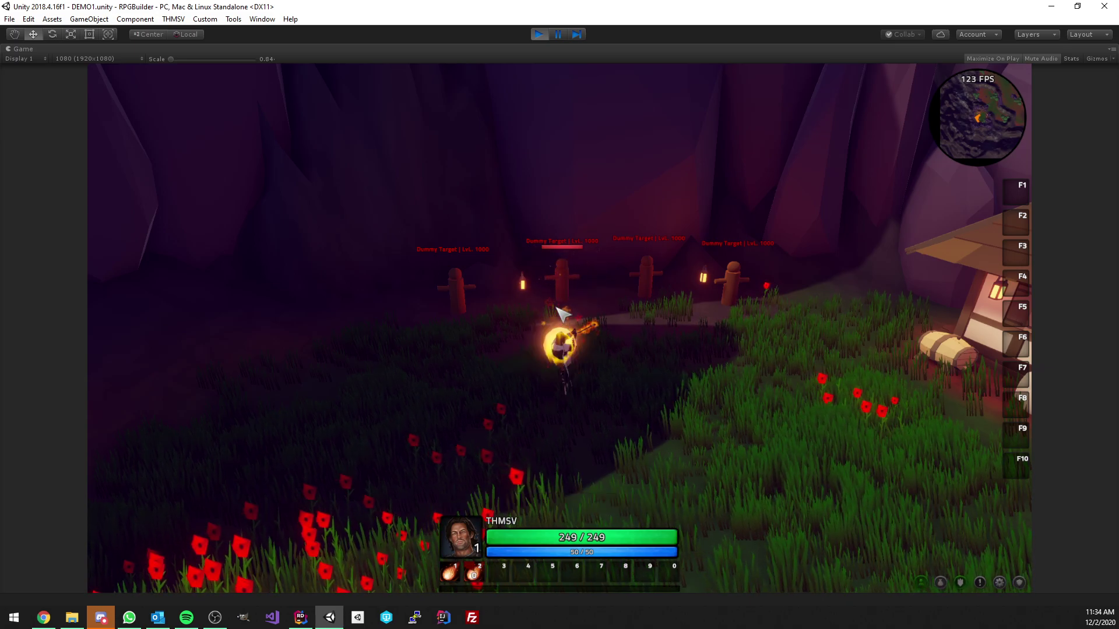
{"action": "key", "text": "2"}
- Cast Fireball at the same Dummy Target to compare its impact with Fireball 2
{"action": "key", "text": "1"}
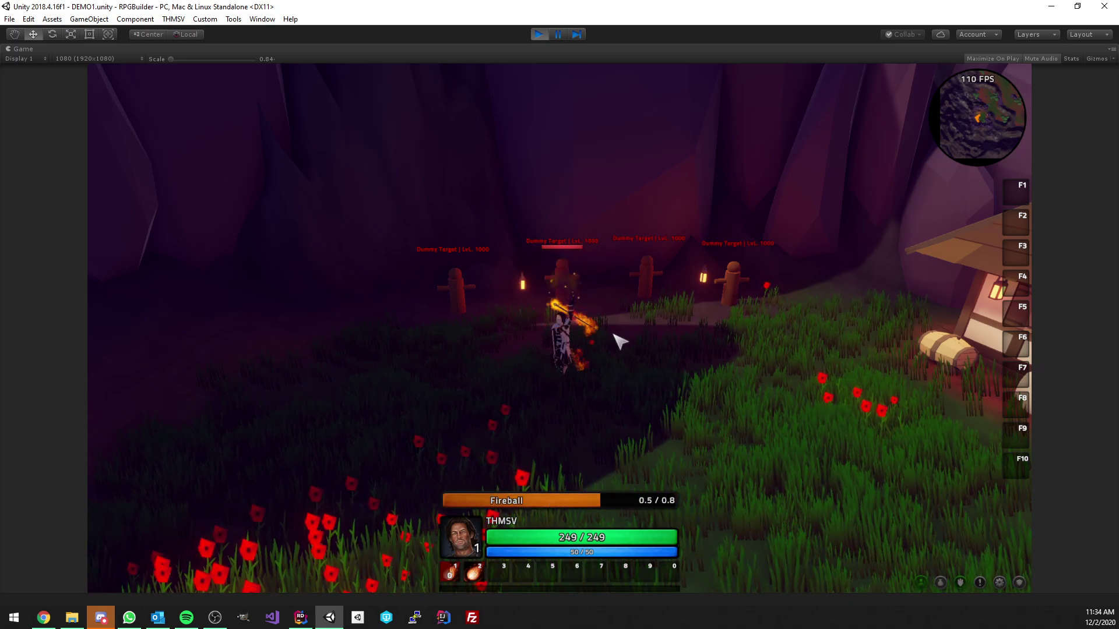
{"action": "key", "text": "1"}
{"action": "key", "text": "1"}
{"action": "key", "text": "2"}
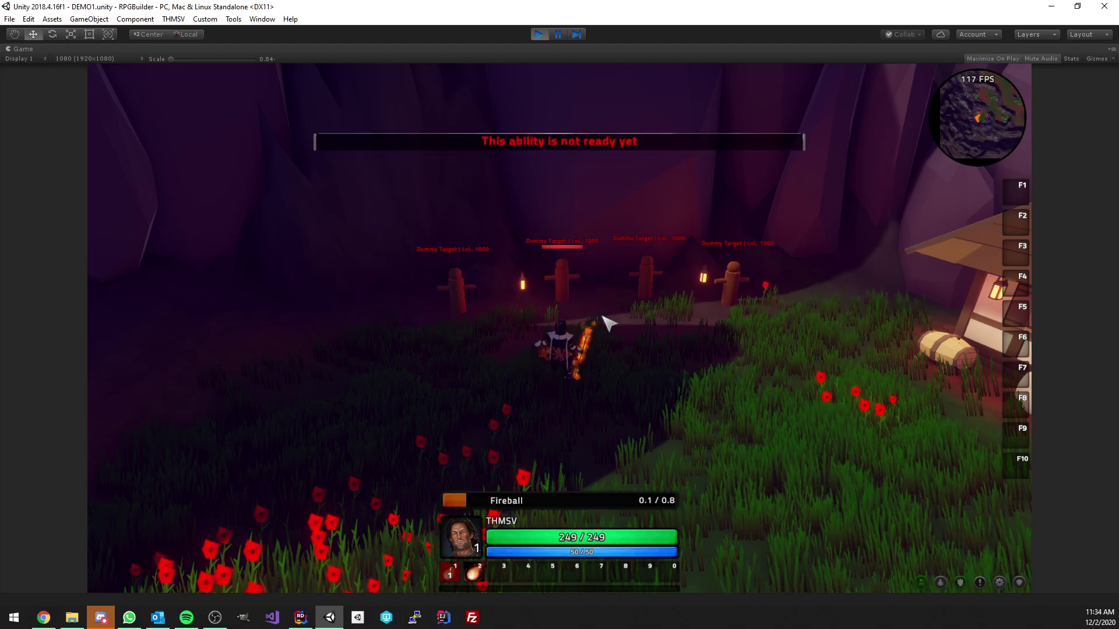
{"action": "key", "text": "1"}
- Set the speed of Fireball's rank 1 projectile to 150 in RPG Builder and save the ability
{"action": "left_click", "coordinate": [173, 18]}
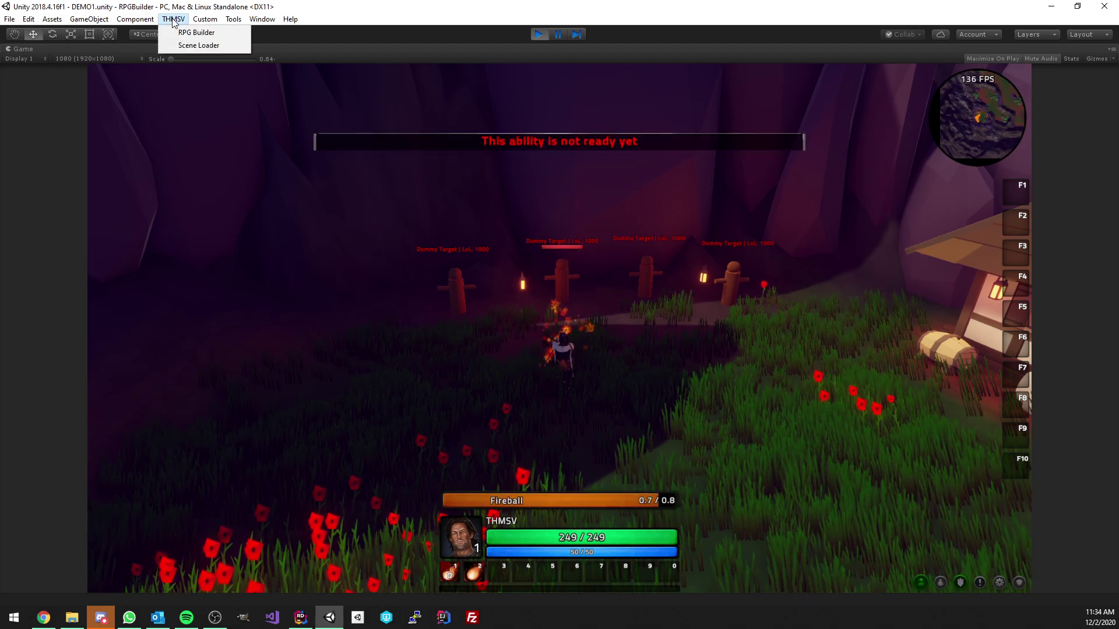
{"action": "left_click", "coordinate": [195, 35]}
{"action": "left_click", "coordinate": [349, 317]}
{"action": "left_click", "coordinate": [512, 282]}
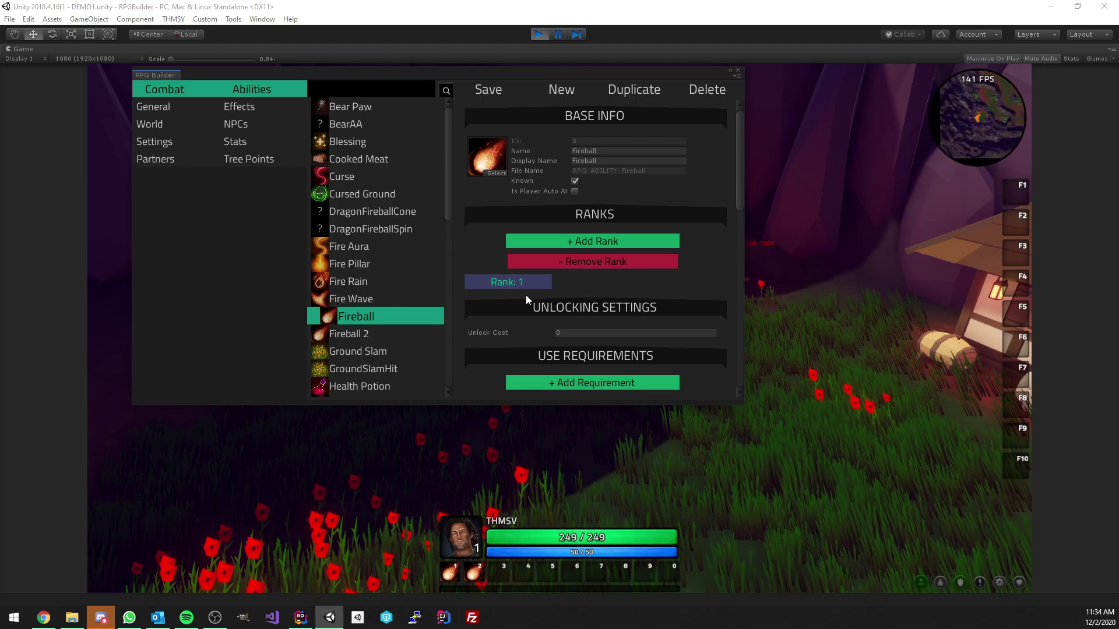
{"action": "scroll", "coordinate": [585, 276], "scroll_direction": "down", "scroll_amount": 5}
{"action": "scroll", "coordinate": [585, 275], "scroll_direction": "down", "scroll_amount": 3}
{"action": "double_click", "coordinate": [563, 272]}
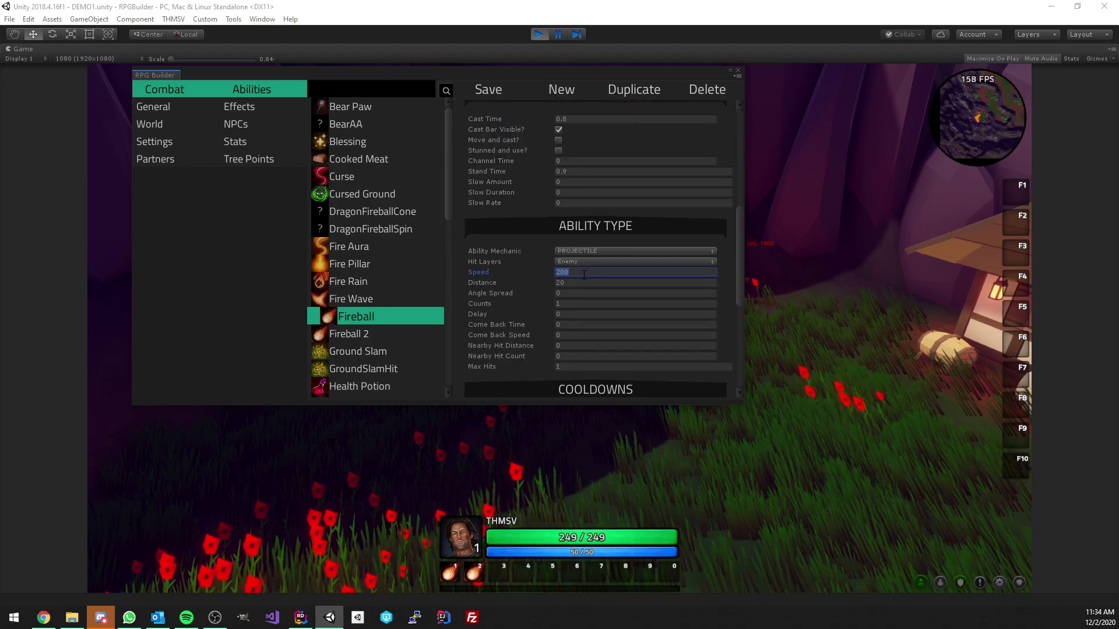
{"action": "type", "text": "150"}
{"action": "left_click", "coordinate": [487, 90]}
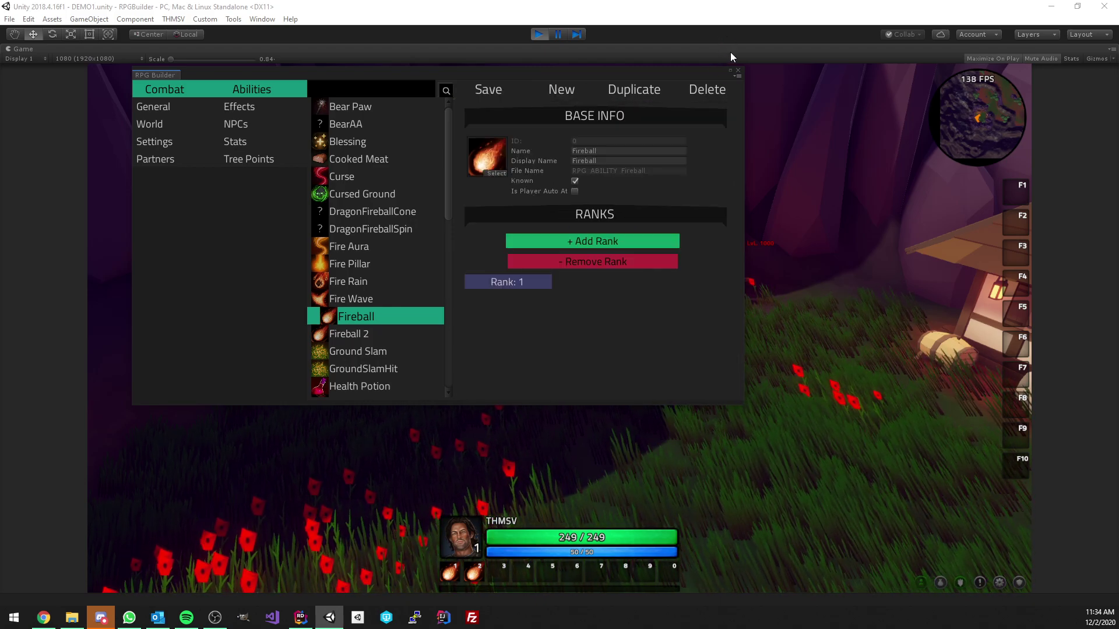
- Close RPG Builder and cast Fireball repeatedly at a Dummy Target, viewing from the side, to examine its hits at projectile speed 150
{"action": "left_click", "coordinate": [737, 71]}
{"action": "key", "text": "1"}
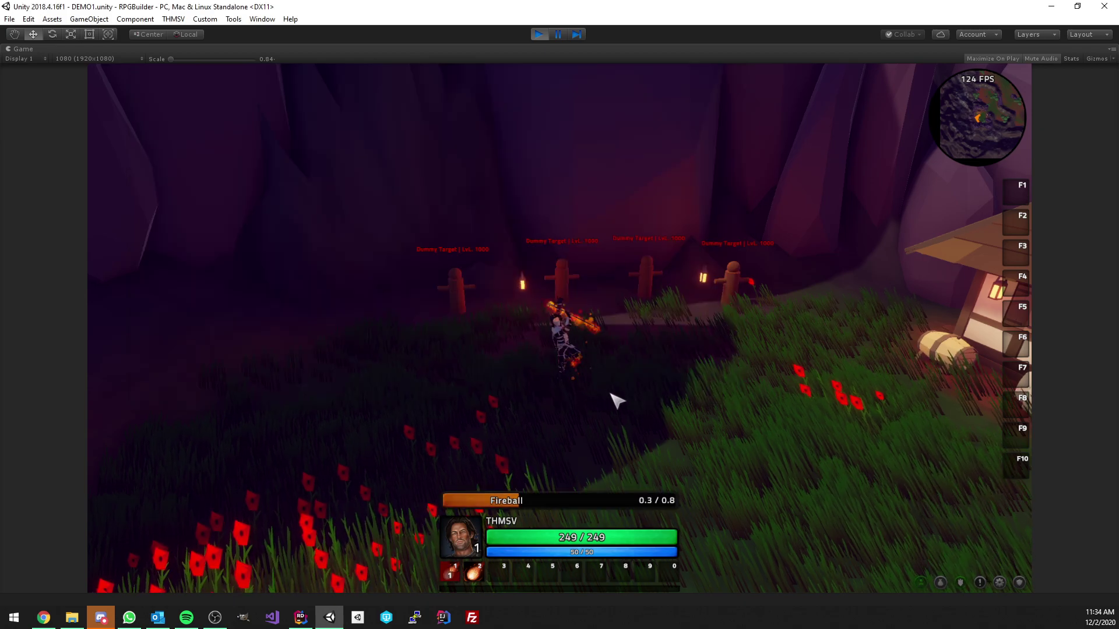
{"action": "right_click_drag", "start_coordinate": [585, 380], "coordinate": [1118, 330]}
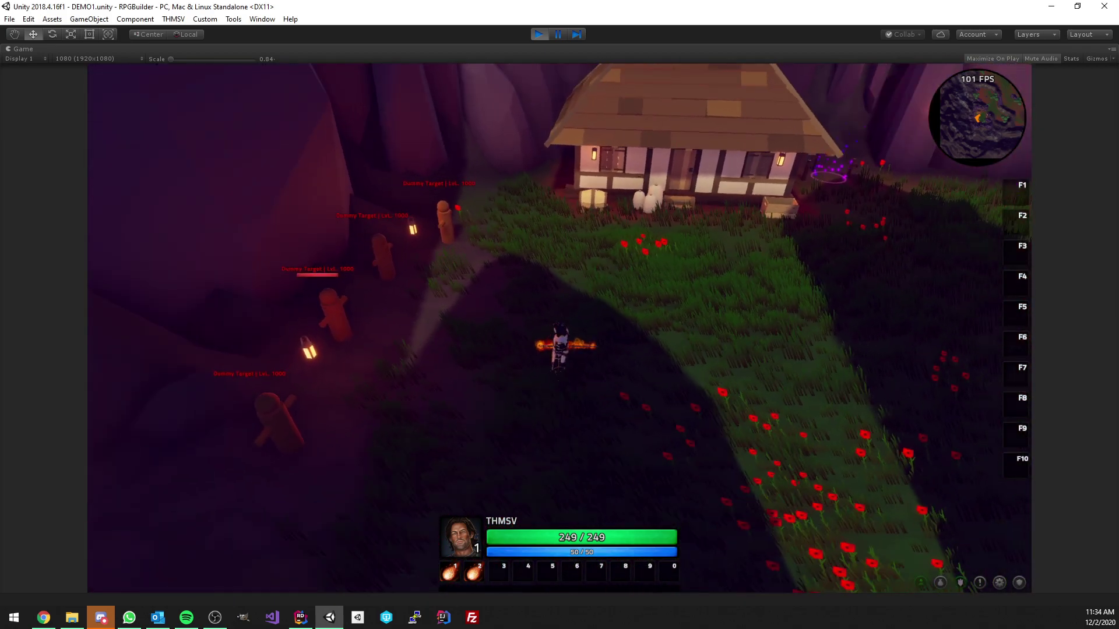
{"action": "key", "text": "1"}
{"action": "key", "text": "1"}
{"action": "key", "text": "1"}
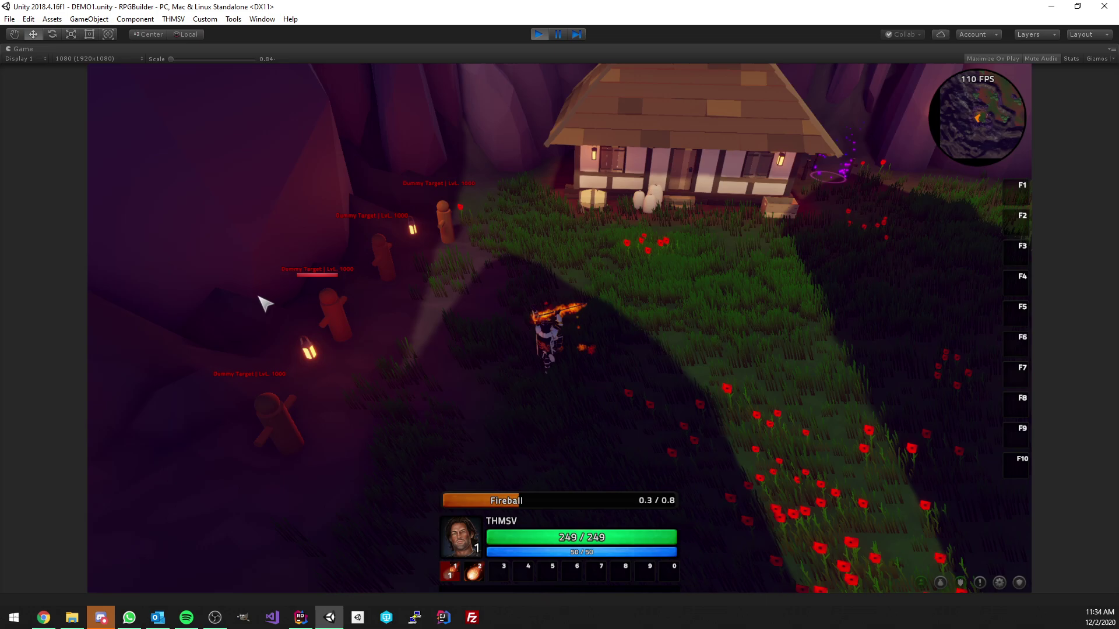
{"action": "key", "text": "1"}
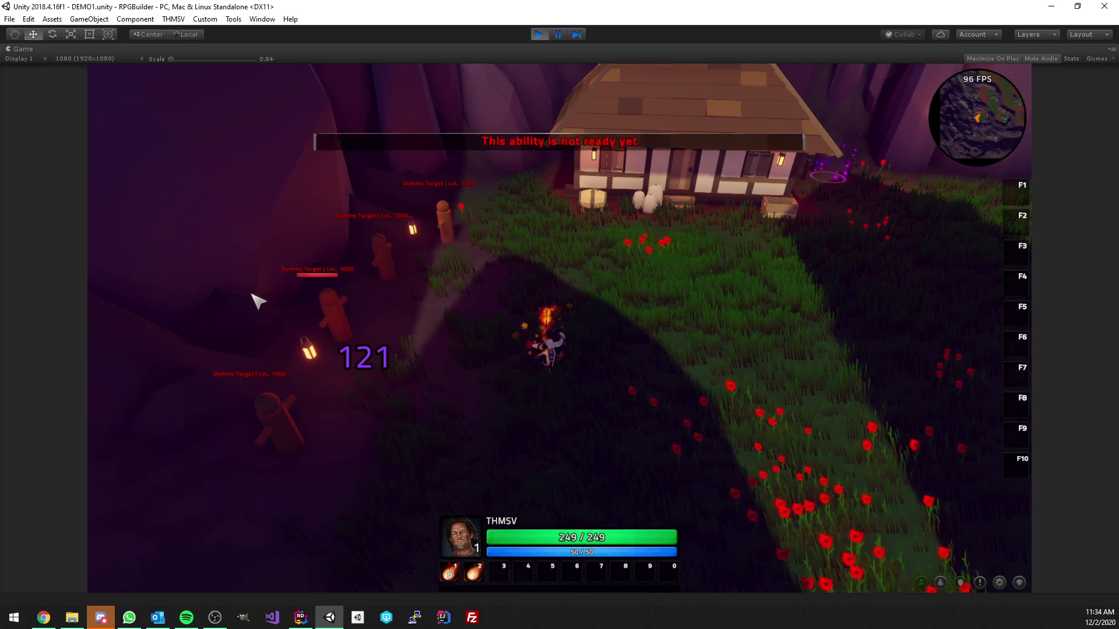
{"action": "key", "text": "1"}
{"action": "key", "text": "1"}
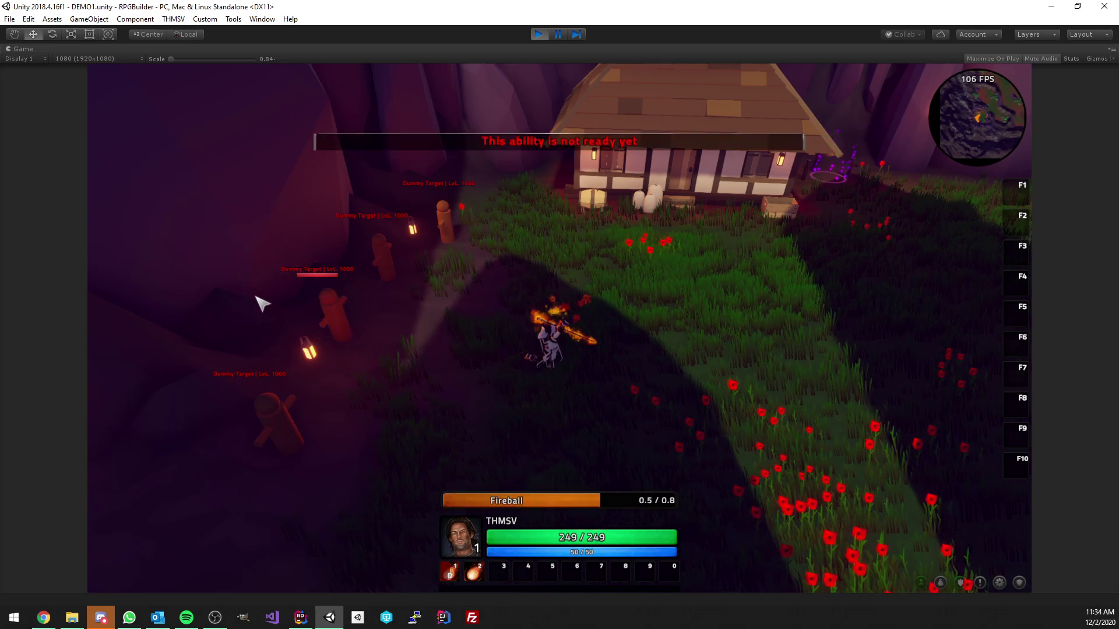
{"action": "key", "text": "1"}
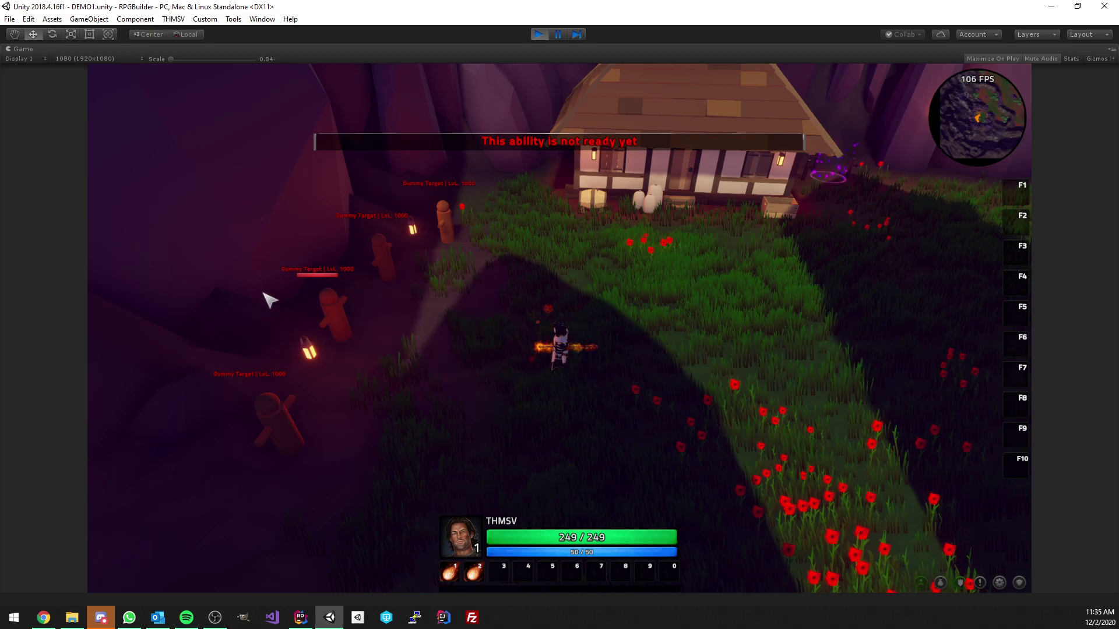
{"action": "key", "text": "1"}
{"action": "key", "text": "1"}
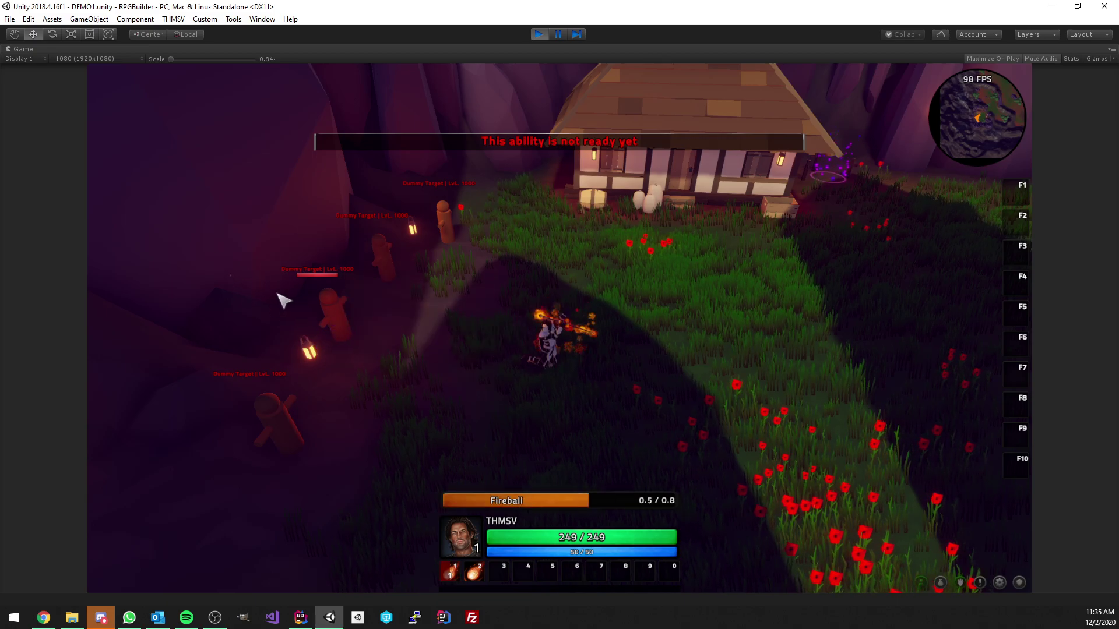
{"action": "key", "text": "1"}
- Move the character farther back near the house and cast Fireball and Fireball 2 toward the Dummy Targets to compare their long-range hits
{"action": "right_click_drag", "start_coordinate": [617, 355], "coordinate": [624, 379]}
{"action": "scroll", "coordinate": [651, 402], "scroll_direction": "down", "scroll_amount": 5}
{"action": "key", "text": "d"}
{"action": "scroll", "coordinate": [624, 379], "scroll_direction": "up", "scroll_amount": 4}
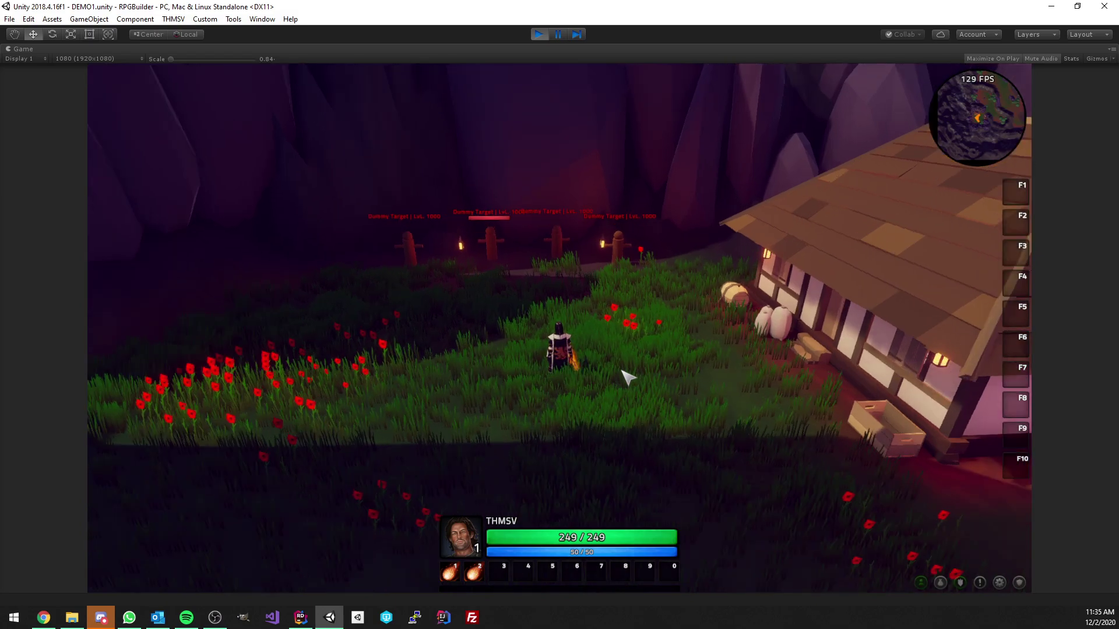
{"action": "scroll", "coordinate": [629, 378], "scroll_direction": "down", "scroll_amount": 2}
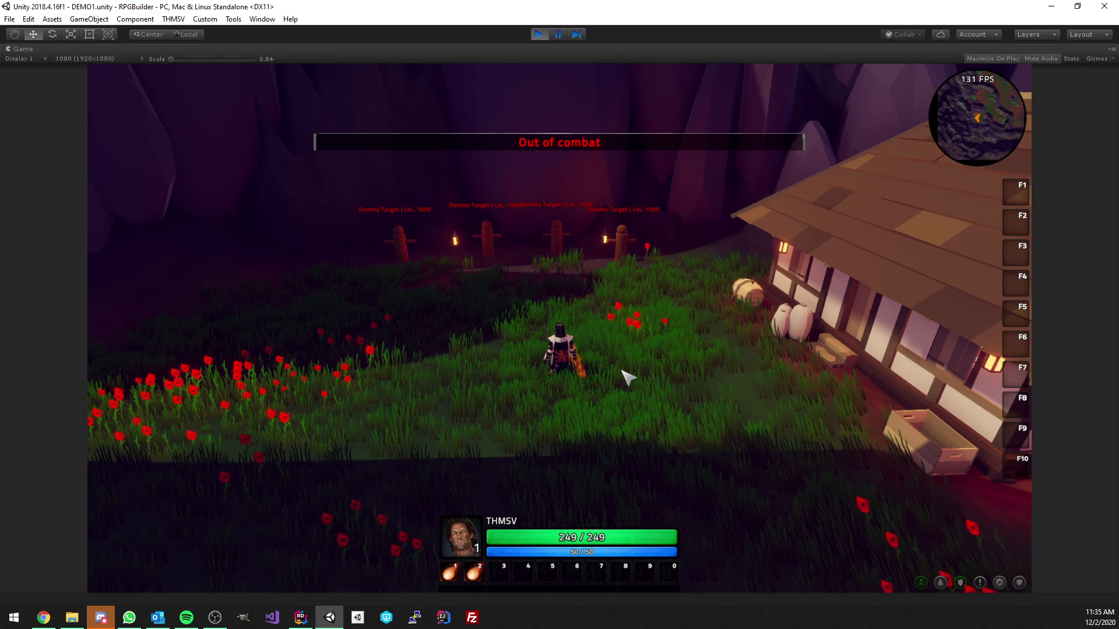
{"action": "key", "text": "1"}
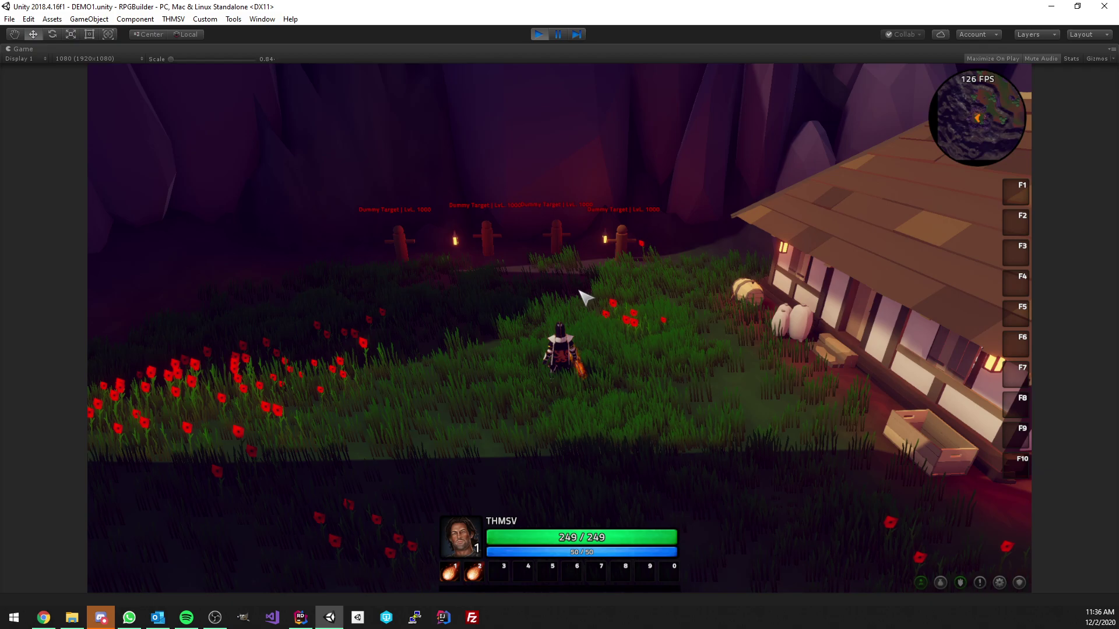
{"action": "key", "text": "2"}
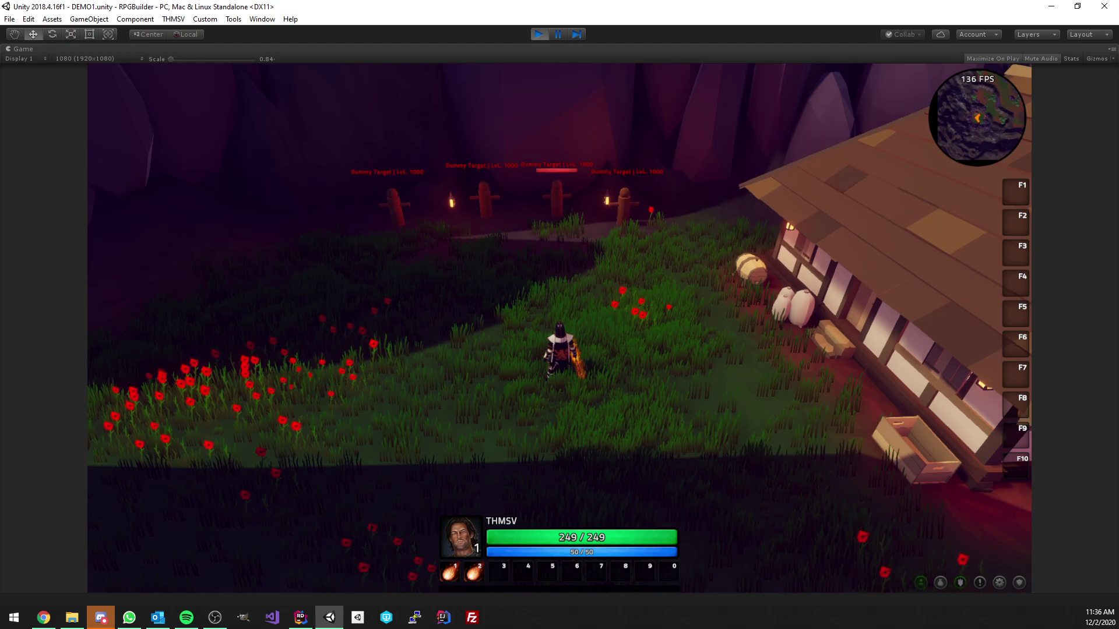
{"action": "right_click_drag", "start_coordinate": [561, 298], "coordinate": [502, 303]}
{"action": "key", "text": "w"}
{"action": "key", "text": "w"}
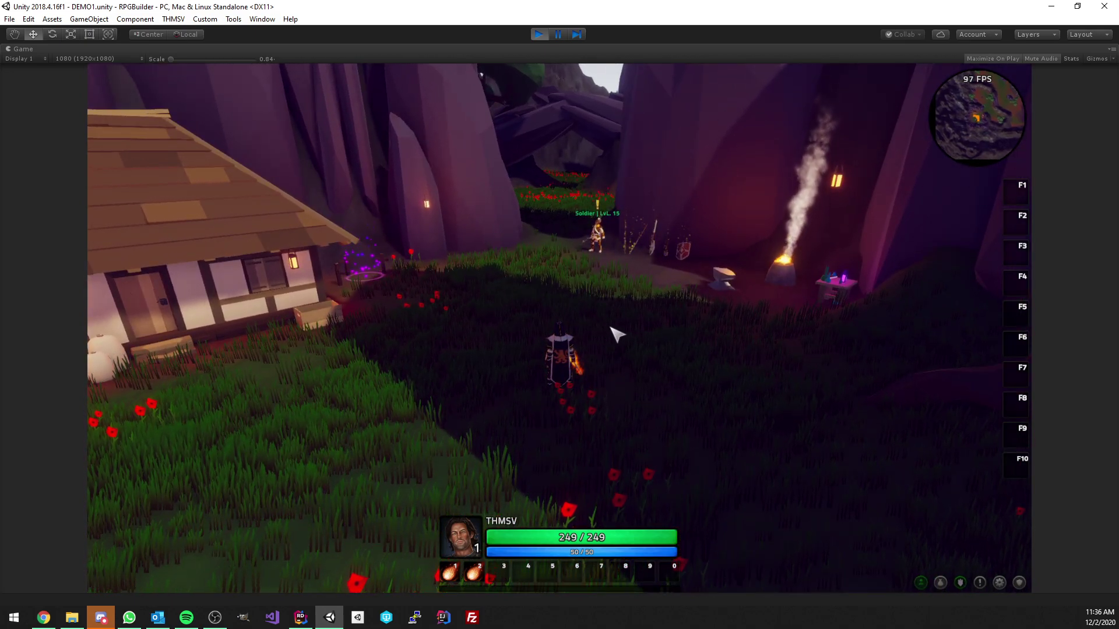
{"action": "right_click_drag", "start_coordinate": [607, 324], "coordinate": [476, 326]}
{"action": "key", "text": "w"}
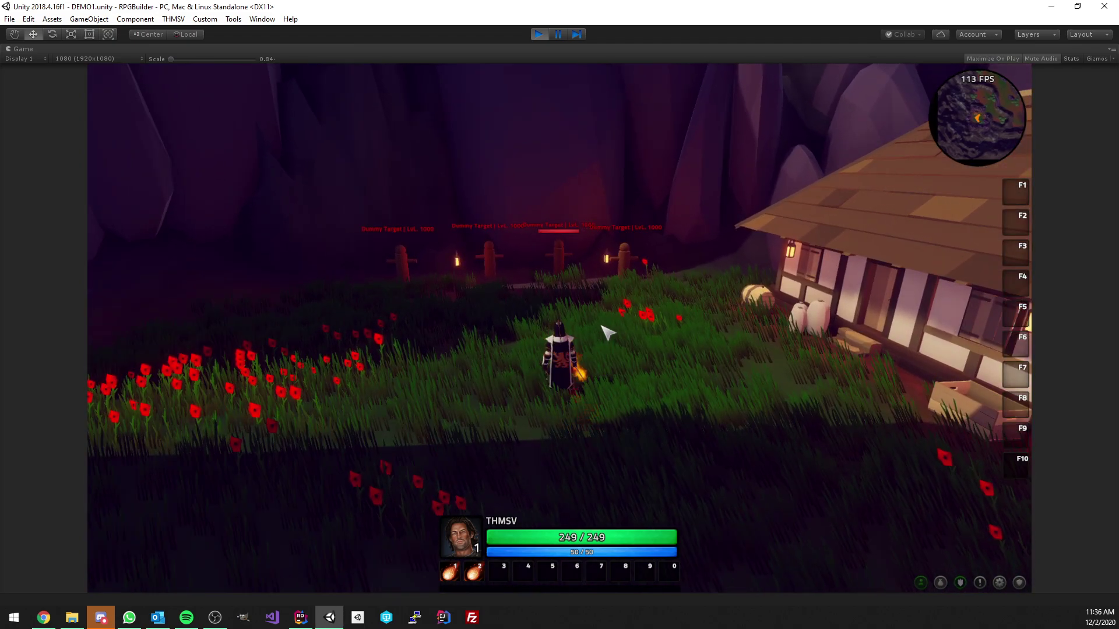
{"action": "right_click_drag", "start_coordinate": [605, 326], "coordinate": [598, 333]}
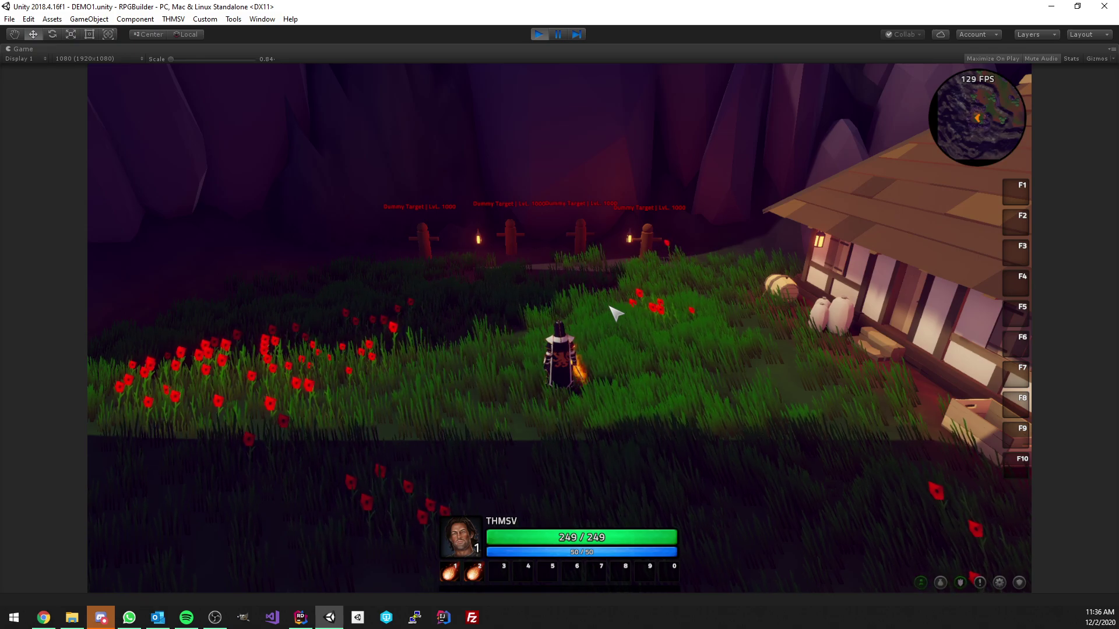
{"action": "right_click_drag", "start_coordinate": [566, 292], "coordinate": [774, 294]}
{"action": "mouse_move", "coordinate": [600, 306]}
{"action": "right_mouse_down"}
{"action": "mouse_move", "coordinate": [647, 305]}
{"action": "mouse_move", "coordinate": [584, 306]}
{"action": "right_mouse_up"}
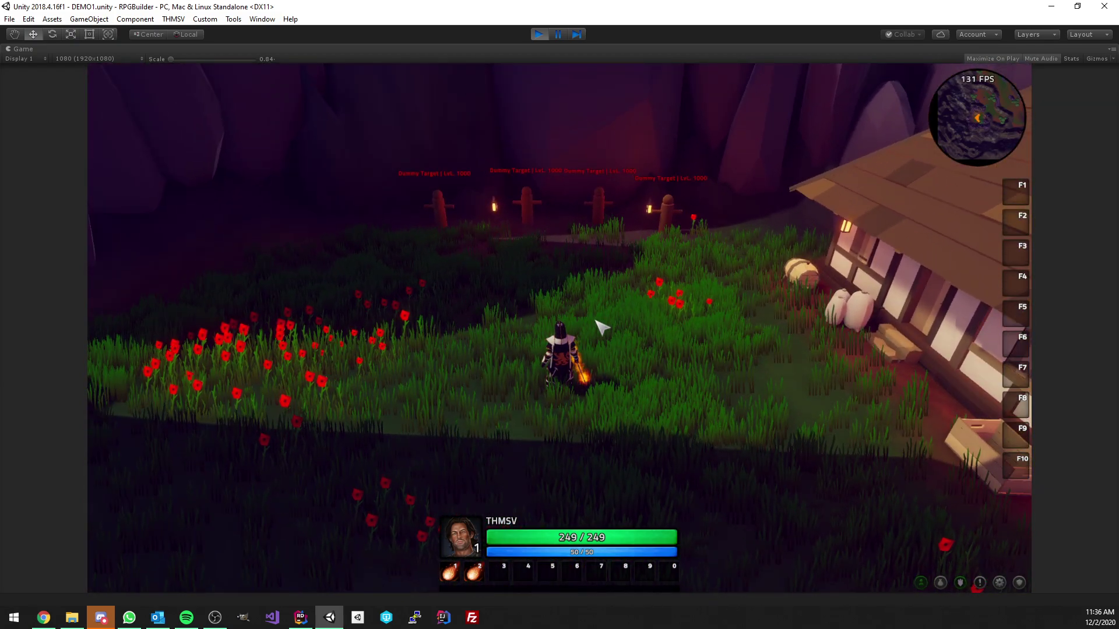